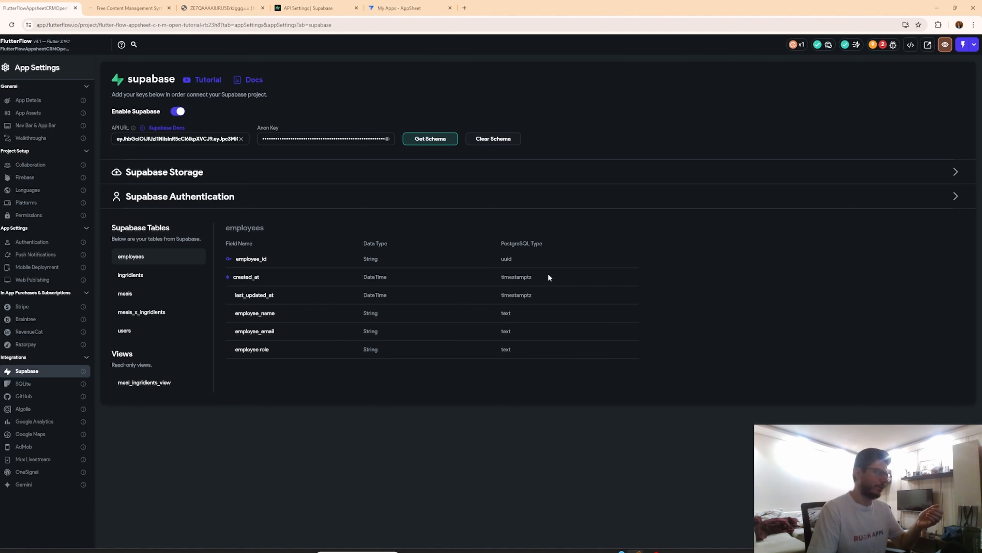
Review the tutorial article's database schema diagram and the SQL code for creating the tables.
click(128, 8)
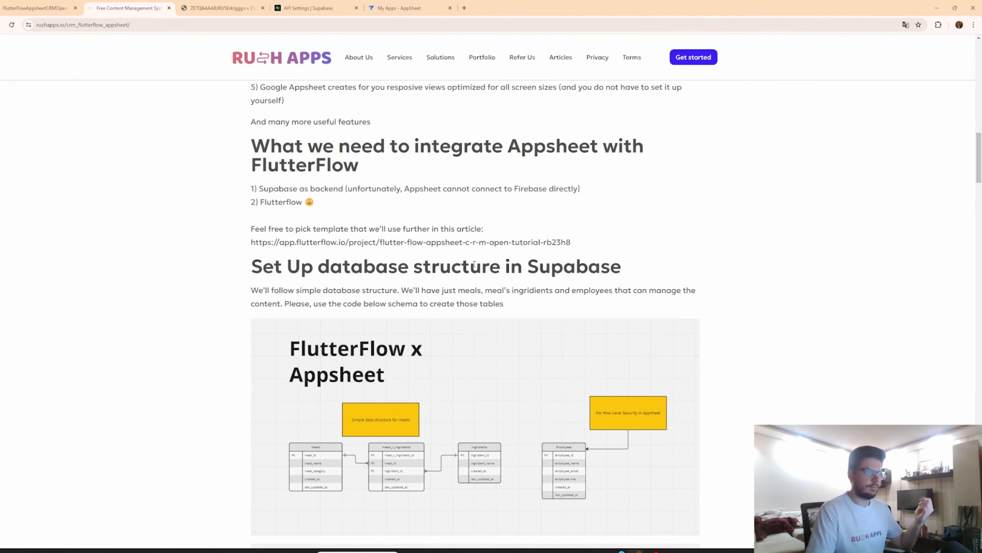
scroll(472, 263, down, 10)
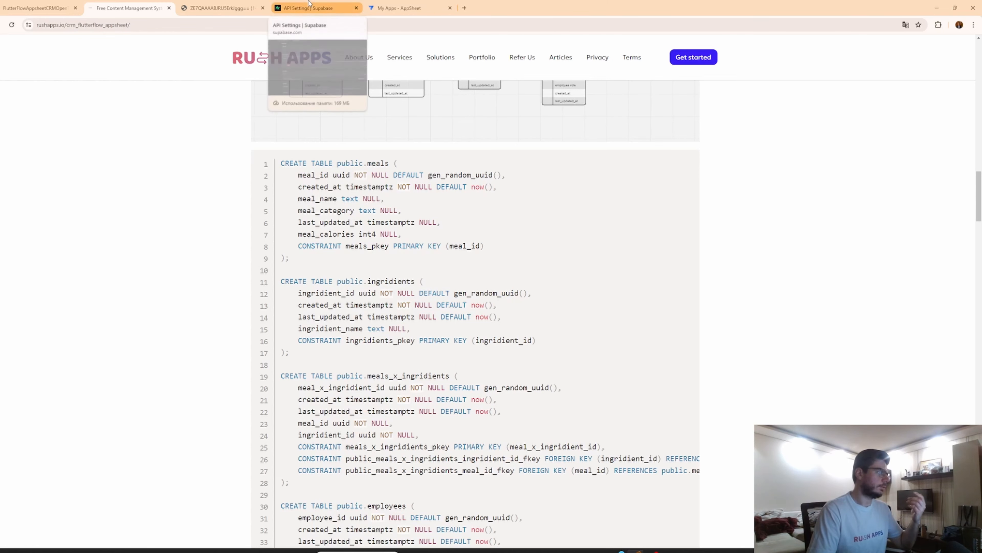
click(222, 6)
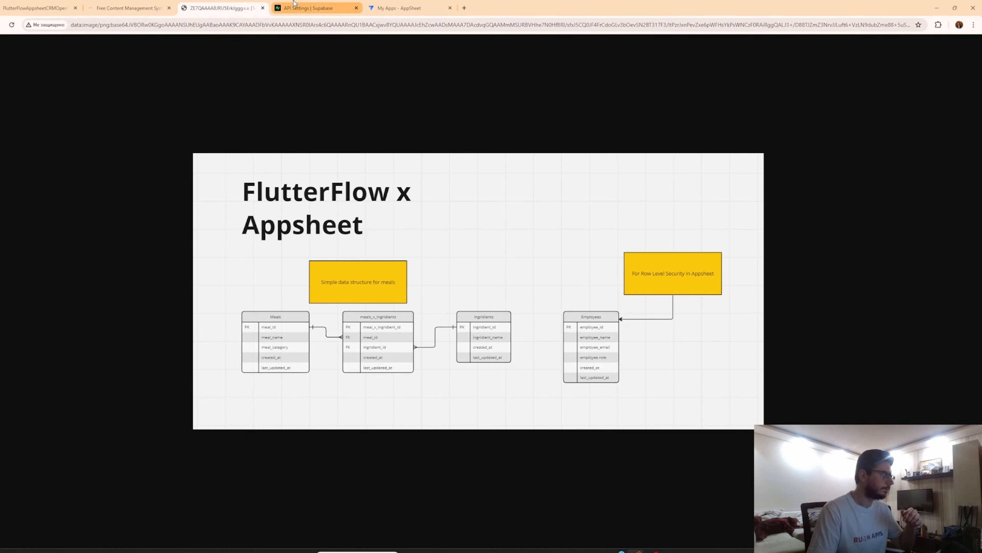
click(294, 5)
click(145, 6)
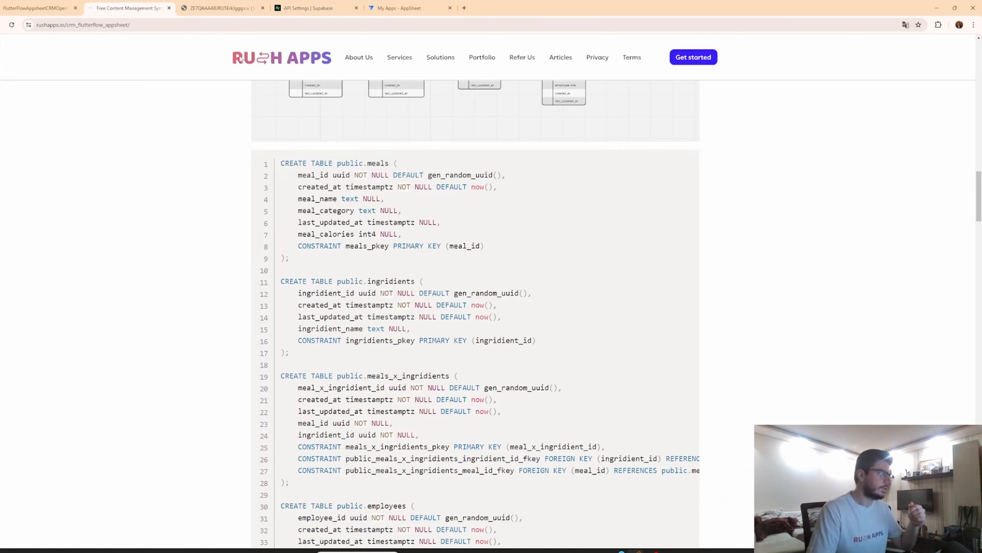
click(37, 8)
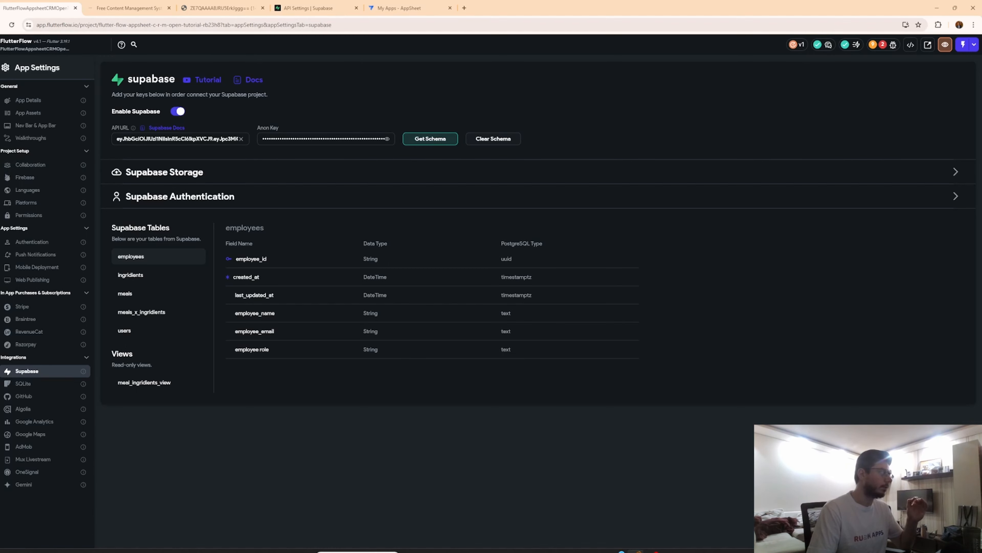
Browse the FlutterFlow project's pages, including Splash, Dashboard and MealDetails.
click(1, 87)
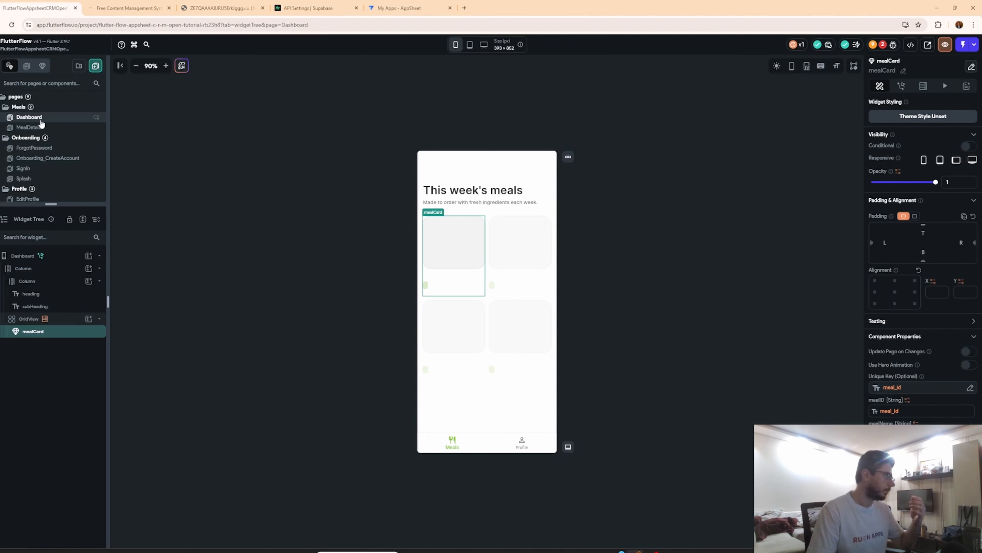
click(42, 179)
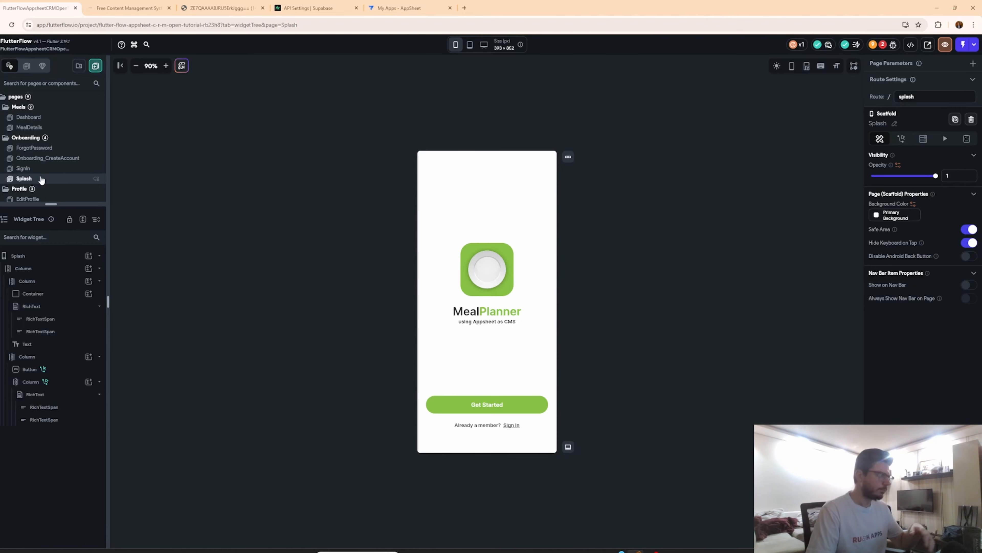
click(63, 118)
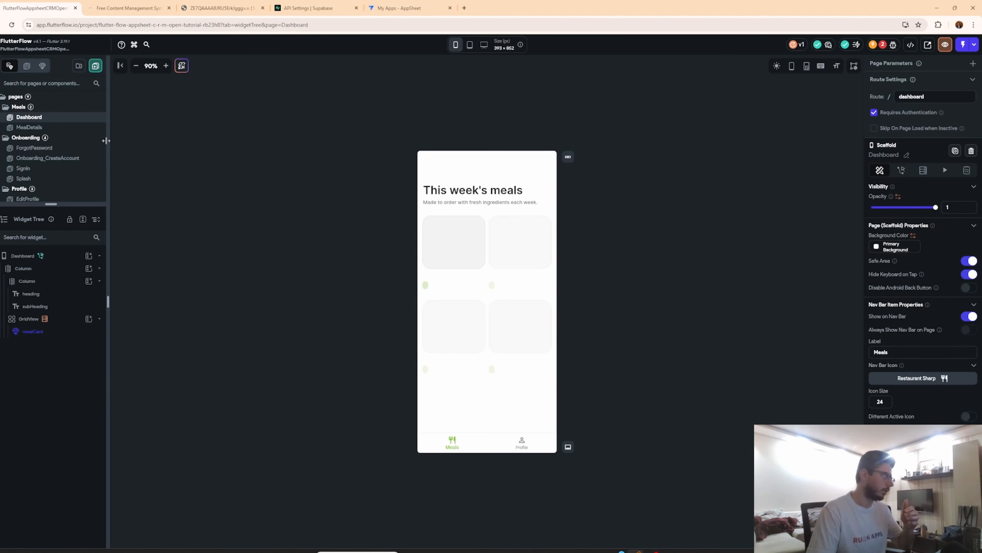
click(48, 128)
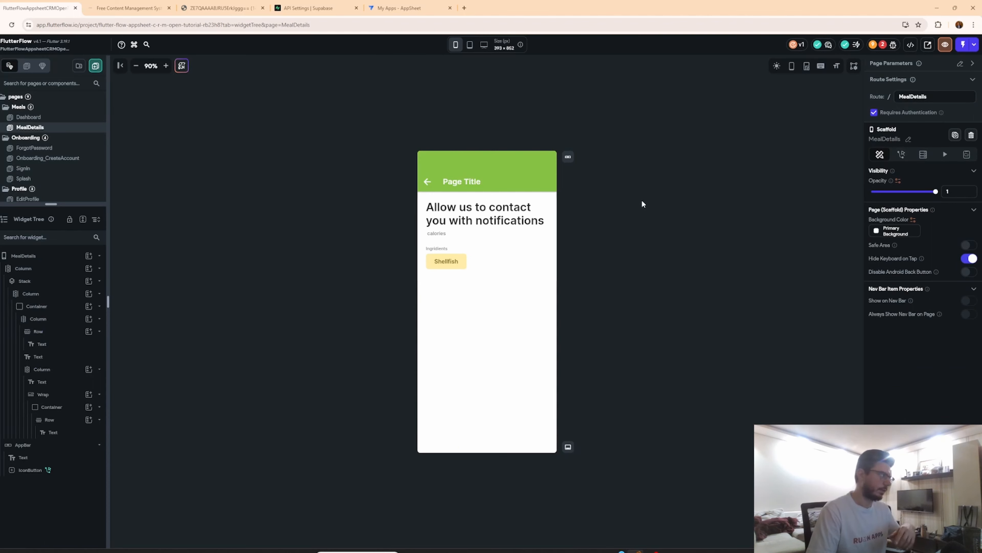
scroll(34, 135, down, 2)
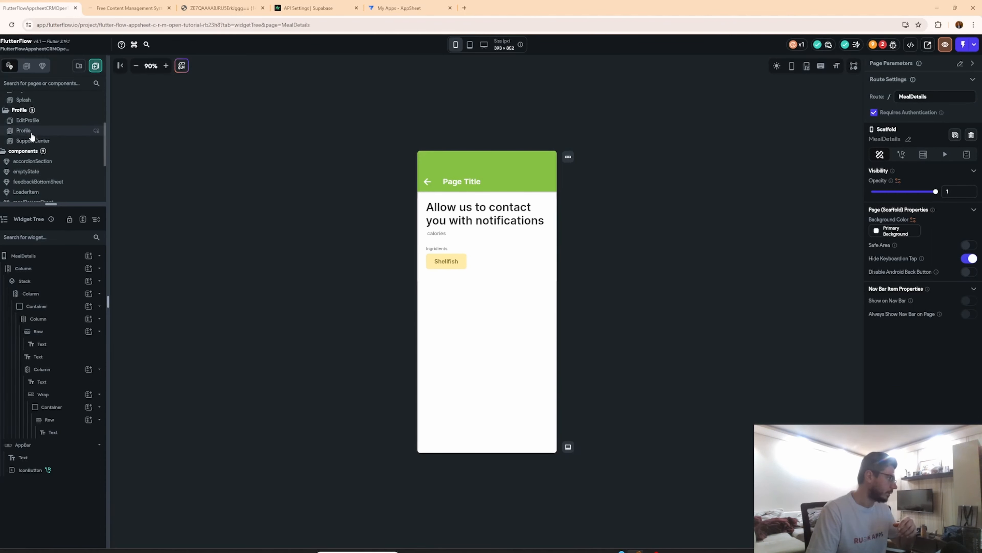
scroll(34, 135, up, 2)
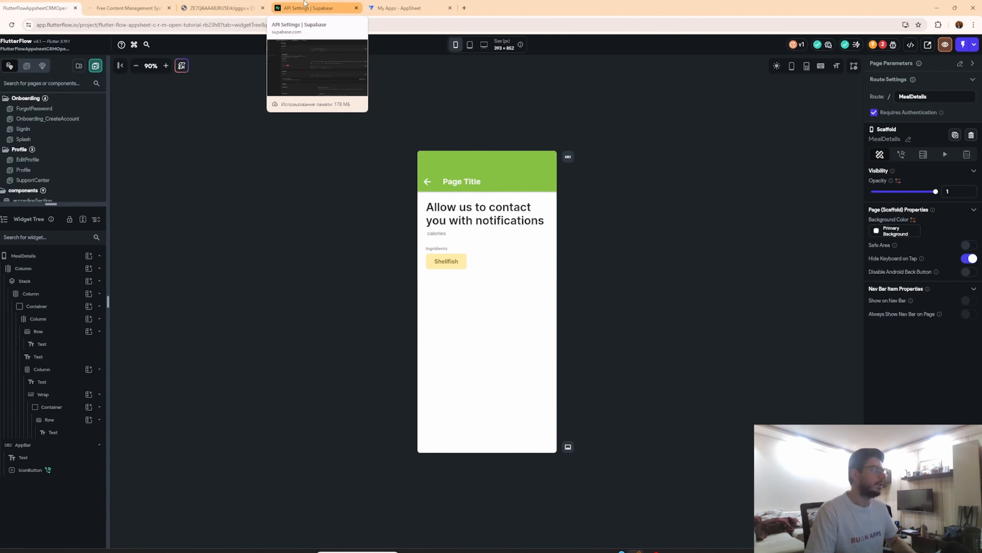
Create a blank AppSheet app named New App in the Sales & CRM category and open it for customizing.
click(391, 3)
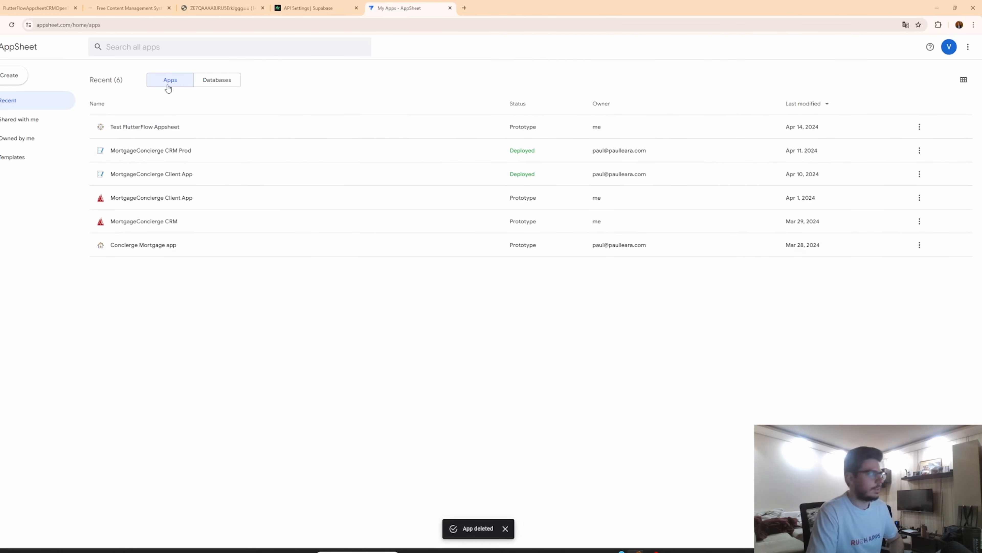
click(2, 74)
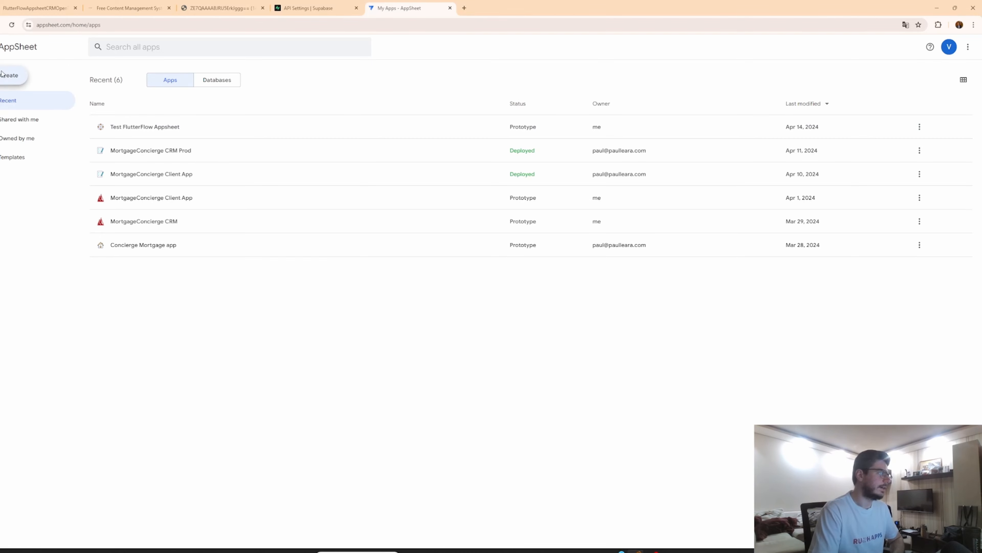
mouse_move(16, 104)
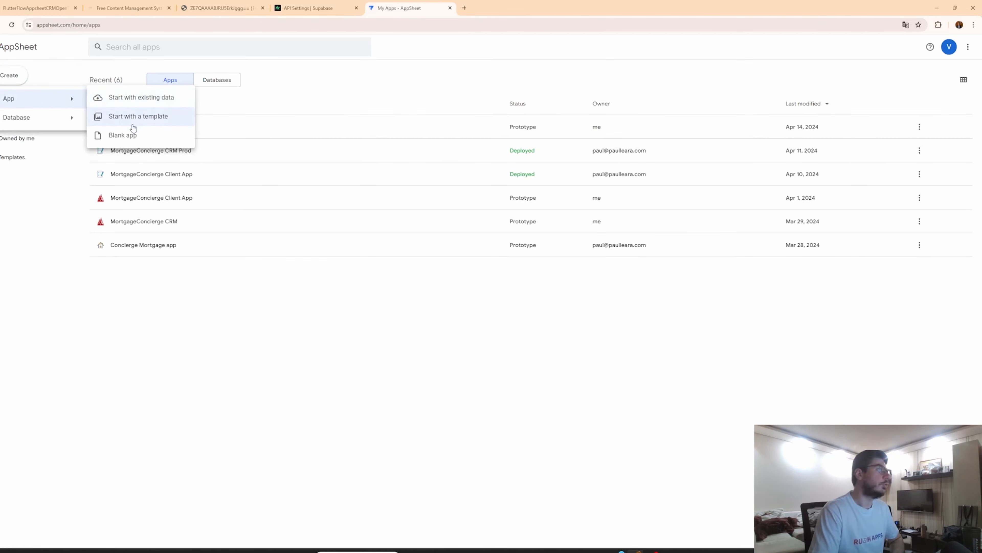
click(139, 136)
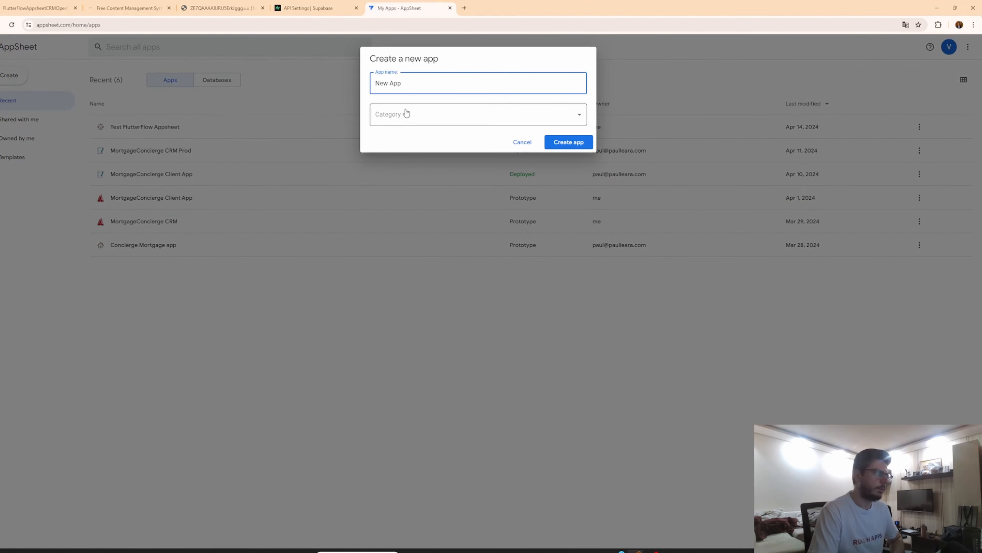
click(581, 120)
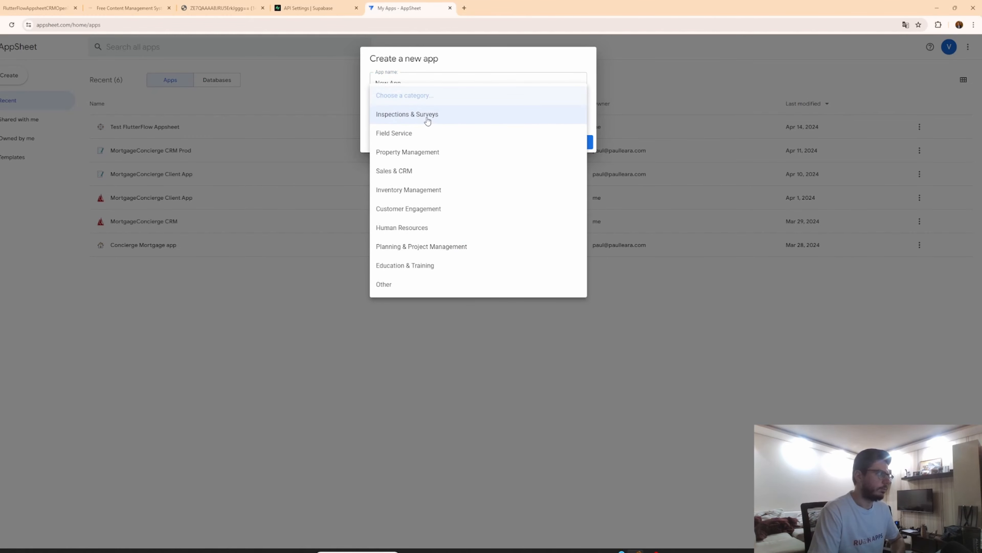
click(428, 169)
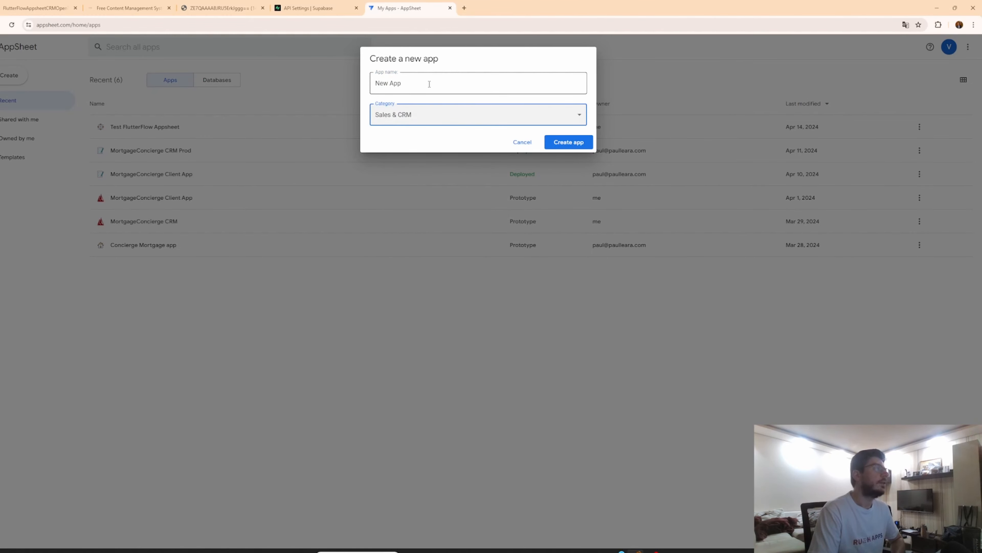
drag(428, 82, 352, 86)
click(558, 141)
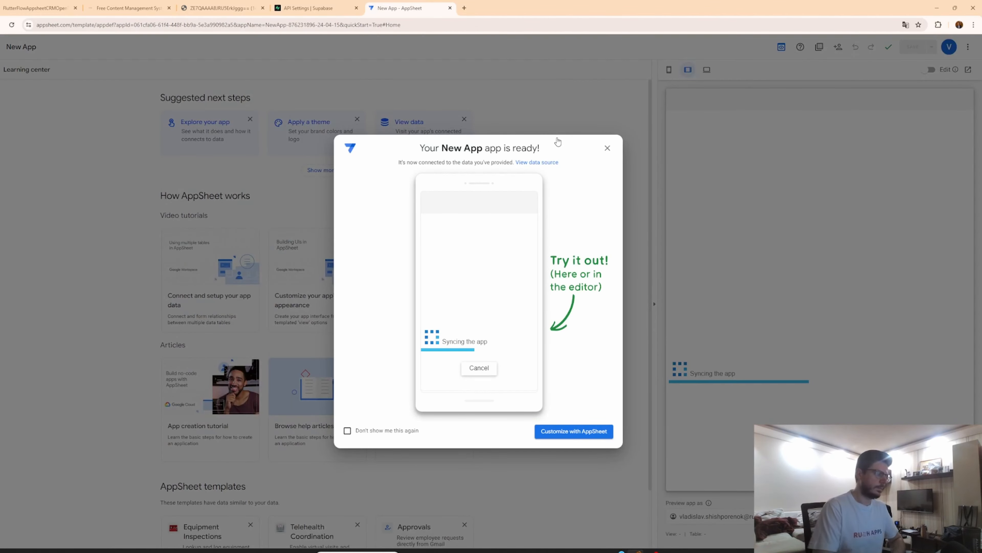
click(587, 428)
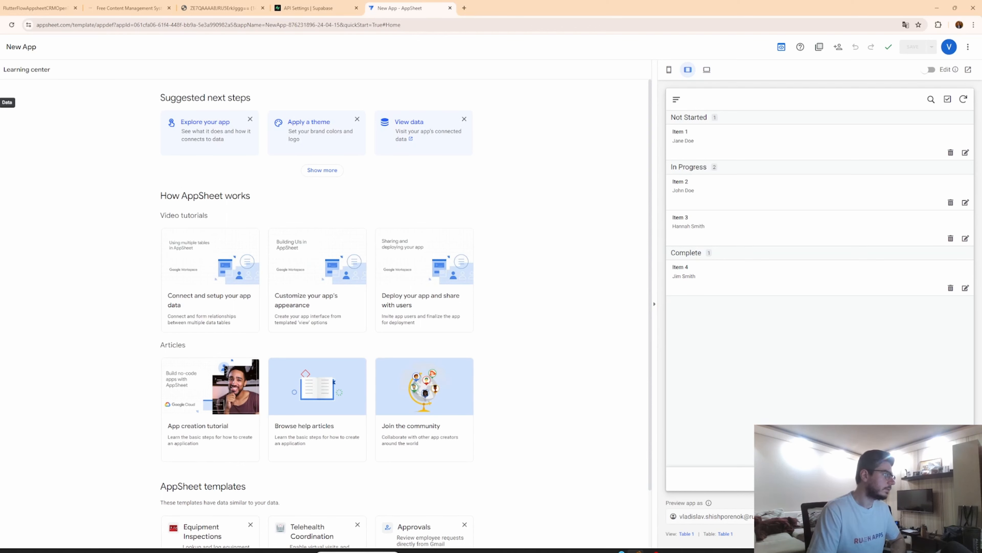
Add a new Cloud Database data source to the app's data.
click(0, 103)
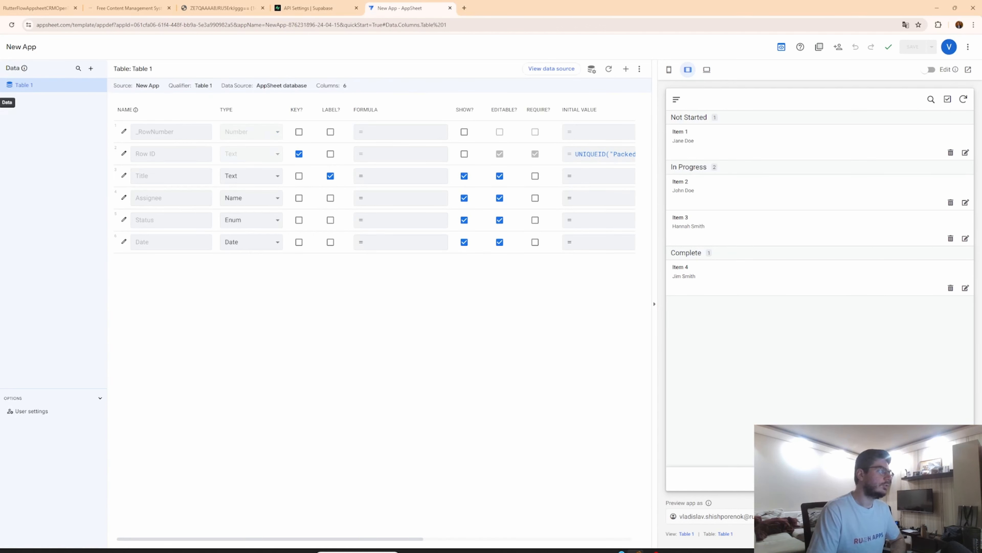
mouse_move(1, 120)
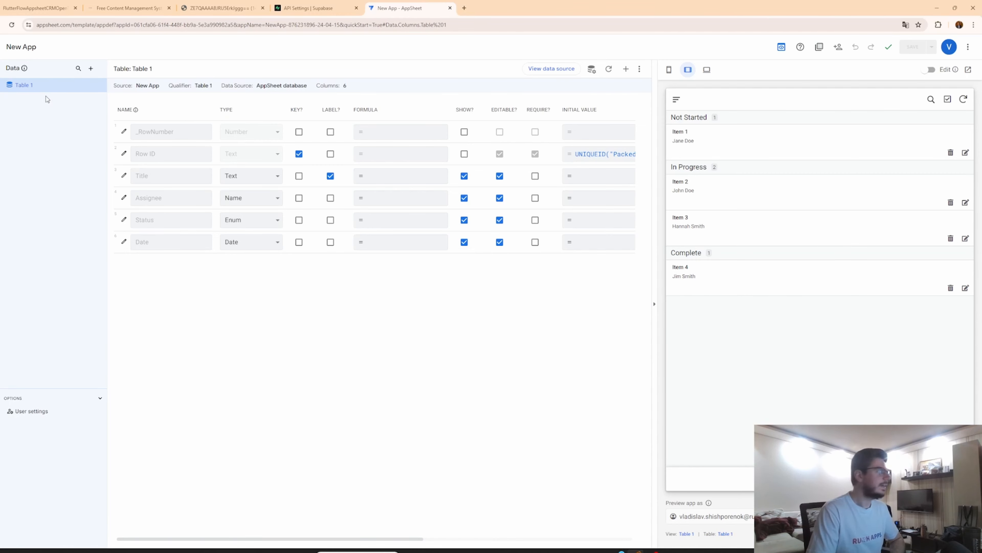
click(92, 68)
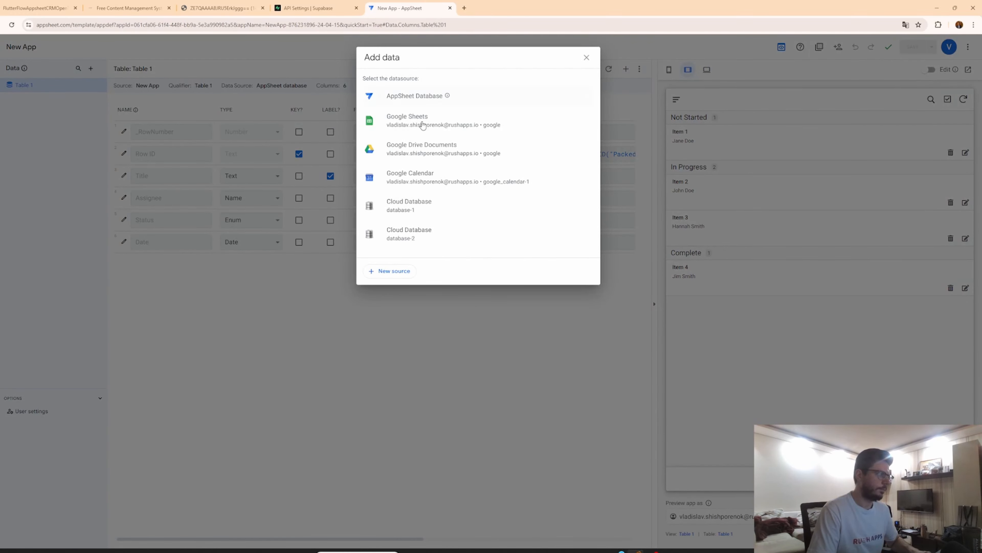
click(399, 272)
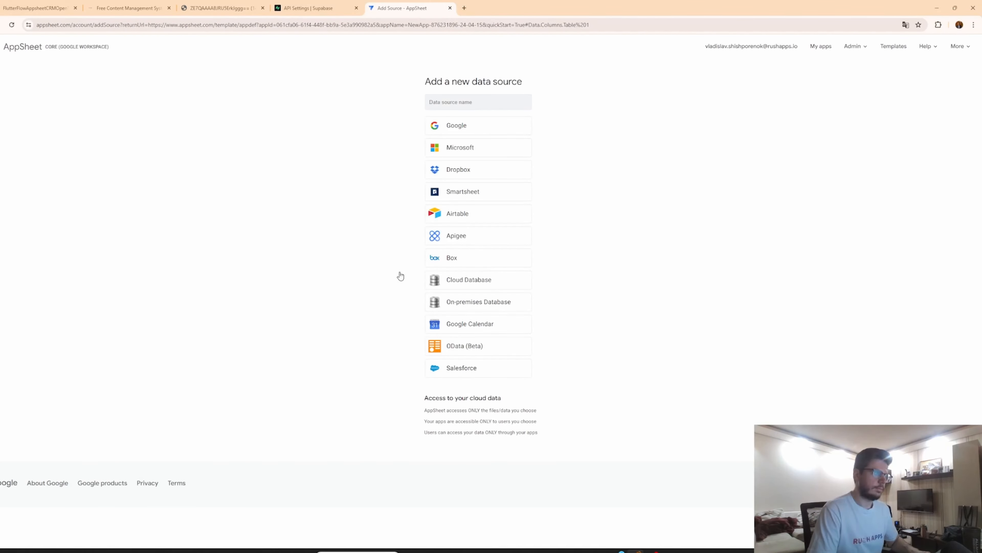
click(513, 278)
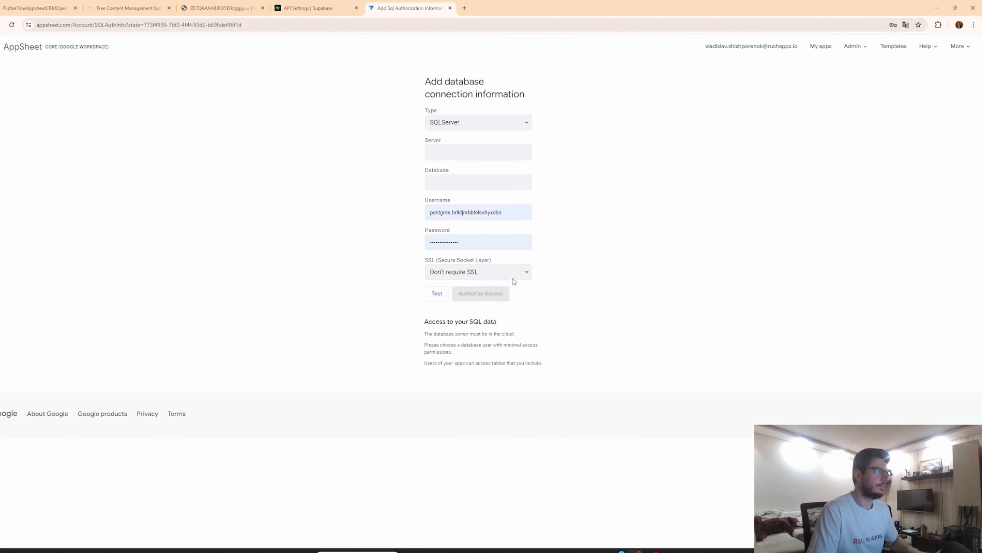
Set the connection type to Postgres and the server to aws-0-eu-central-1.pooler.supabase.com.
click(493, 122)
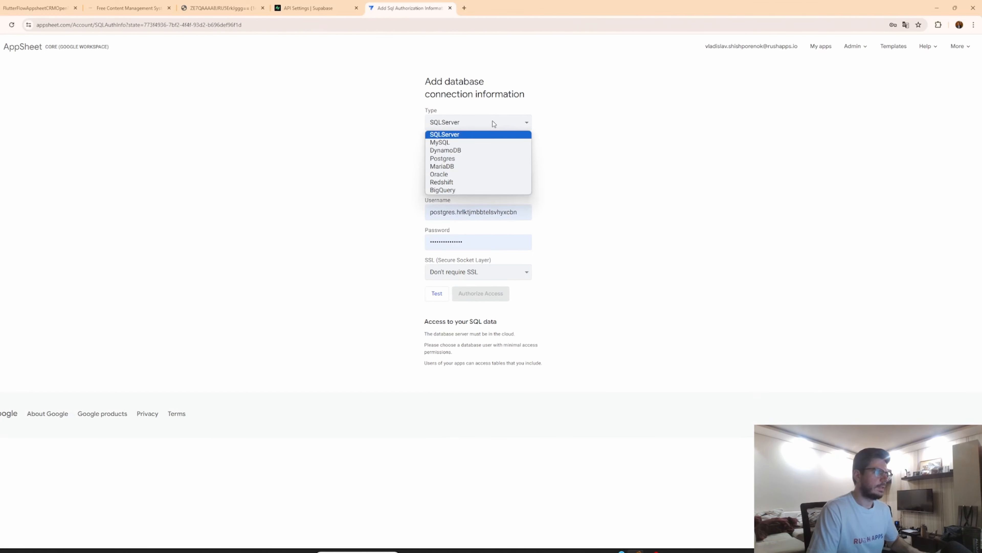
click(455, 160)
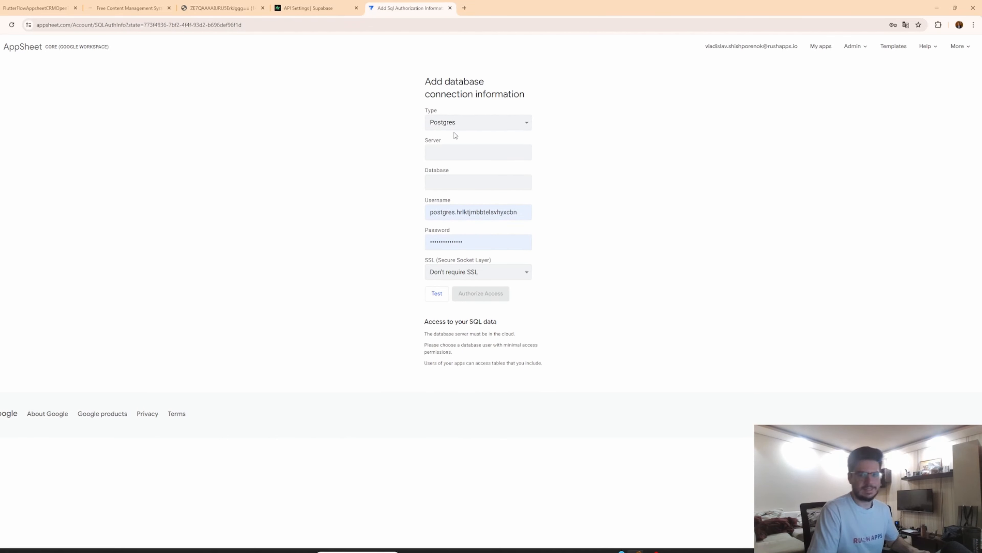
click(472, 151)
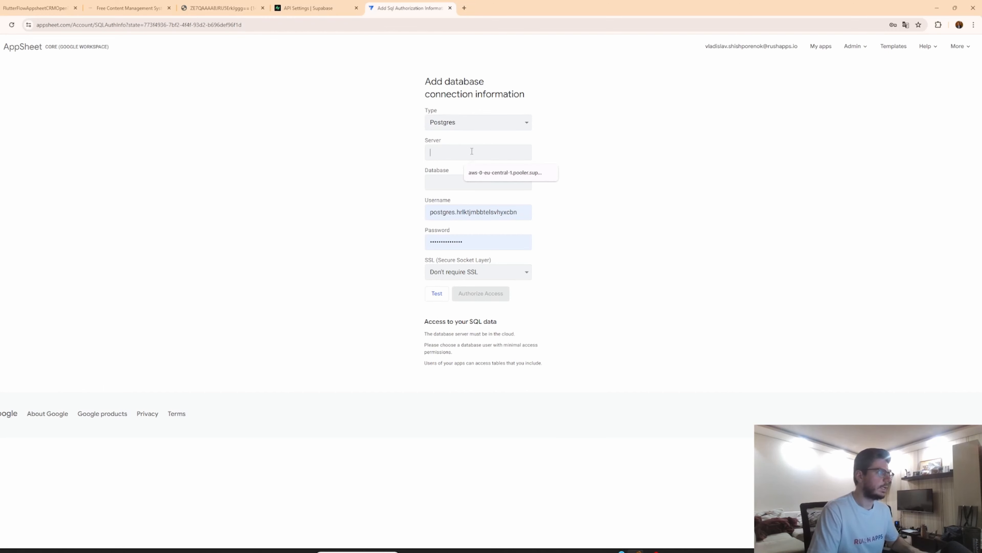
click(484, 173)
Compare the Supabase project's database connection parameters with the AppSheet connection form.
click(325, 3)
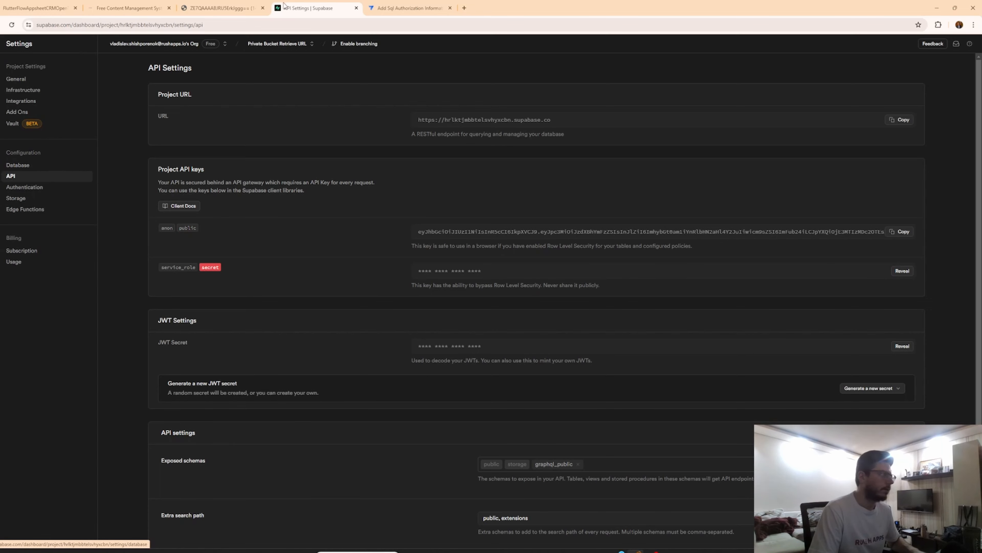
click(75, 167)
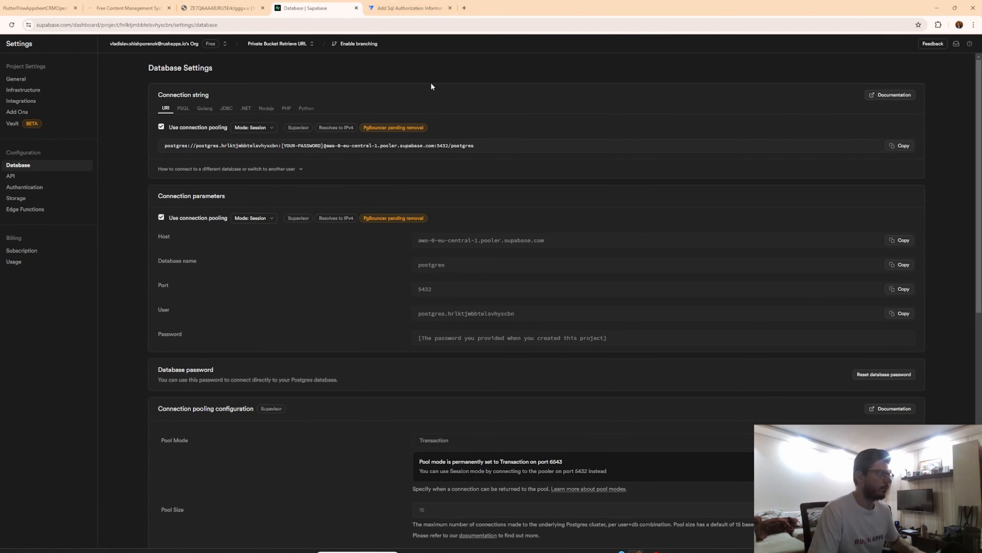
click(406, 8)
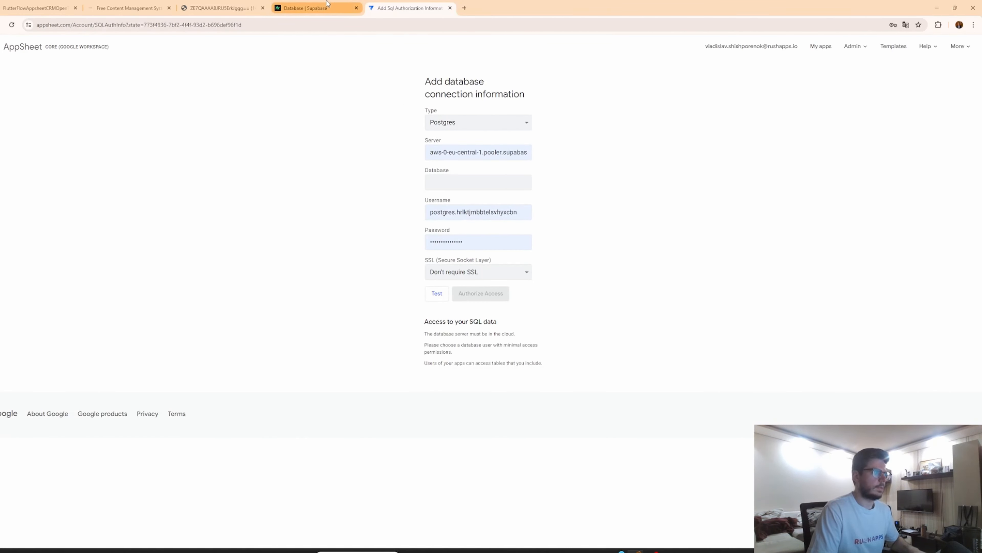
click(349, 4)
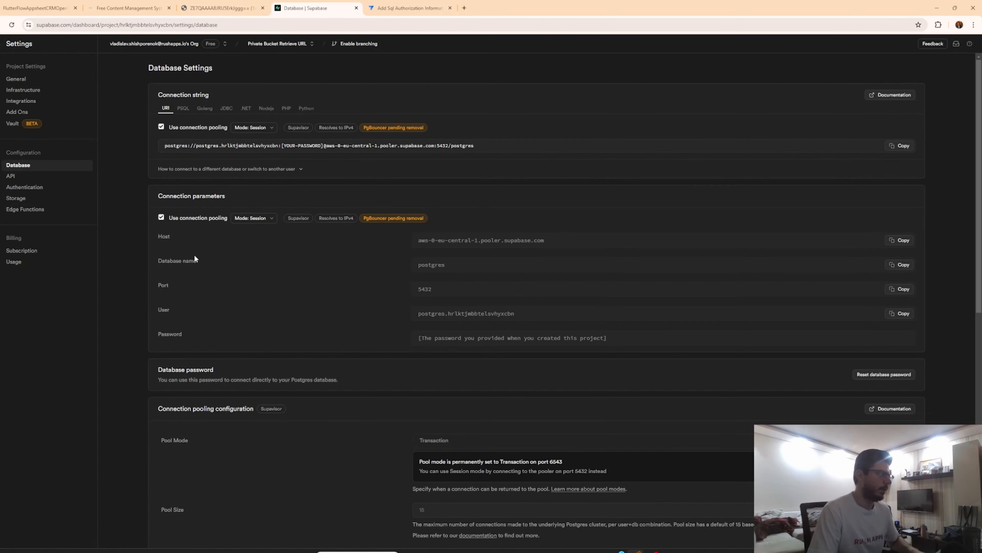
click(406, 7)
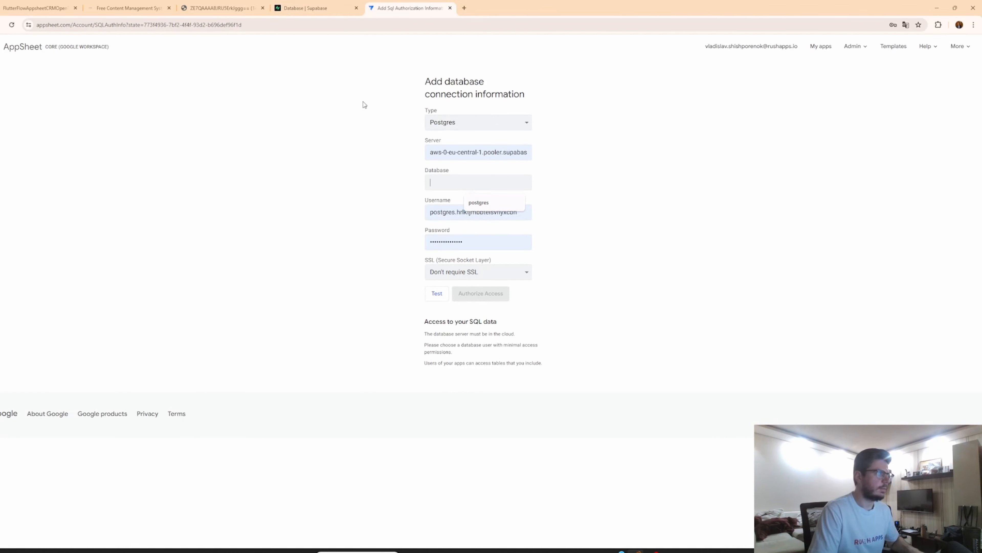
click(318, 8)
click(406, 7)
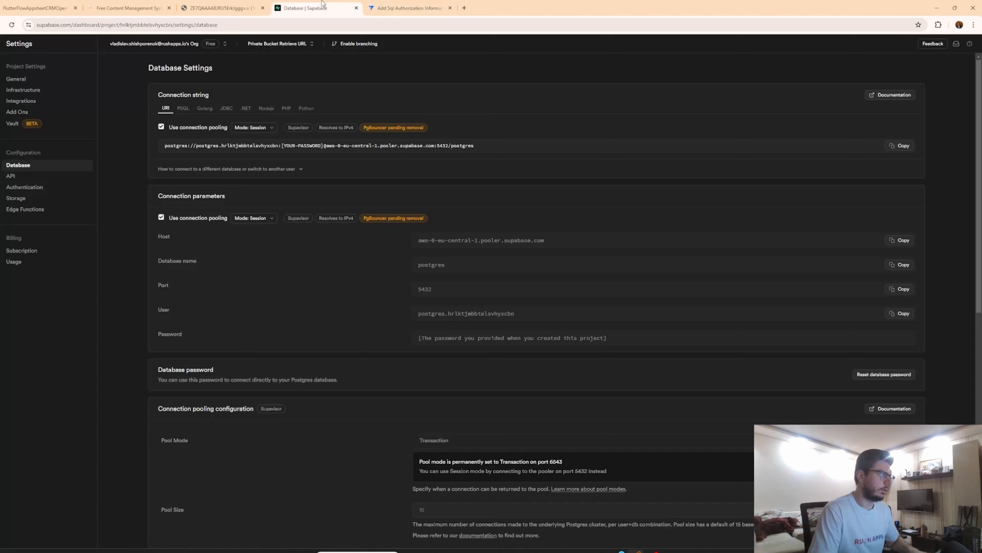
click(318, 8)
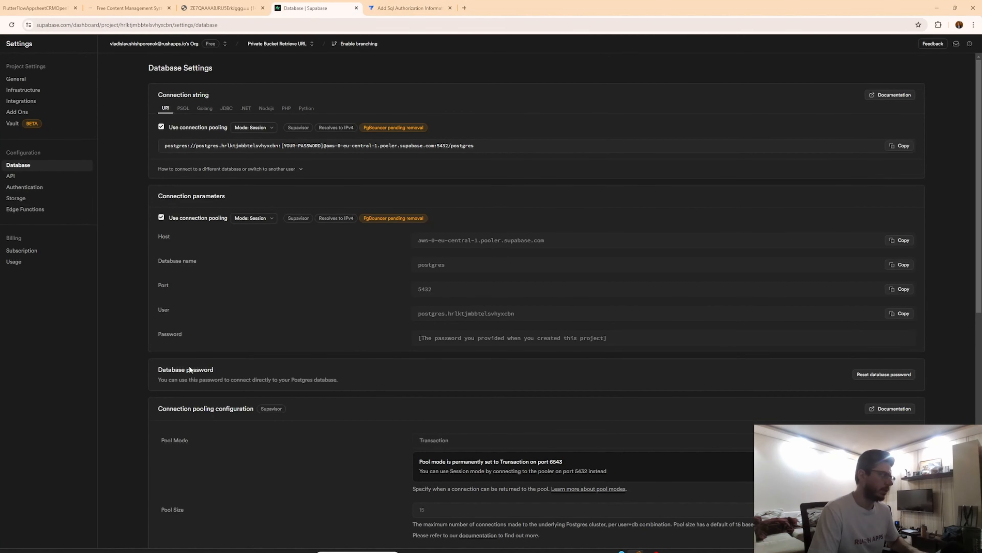
click(406, 5)
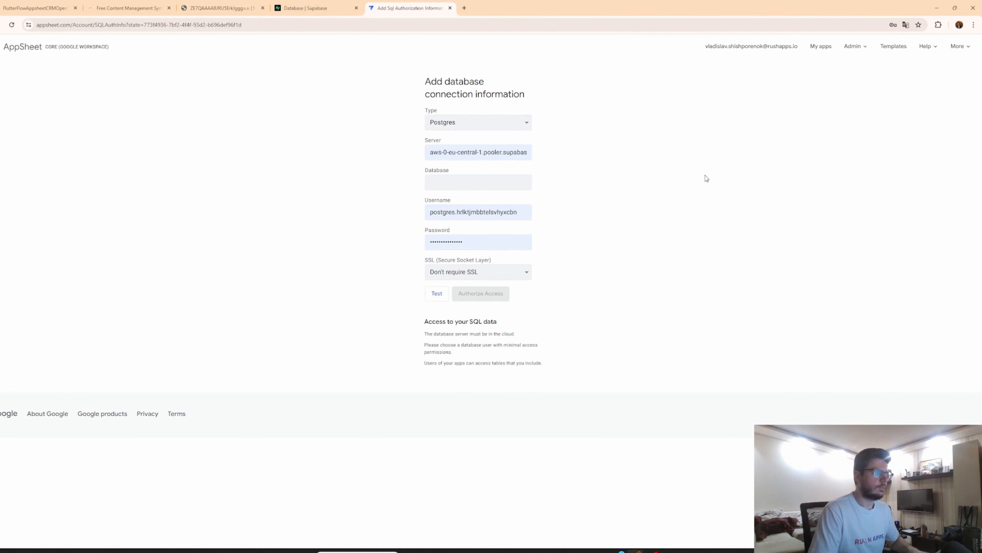
Return to the app editor and browse the public schema's tables and views in the existing Cloud Database source, then close the picker.
key(alt+Left)
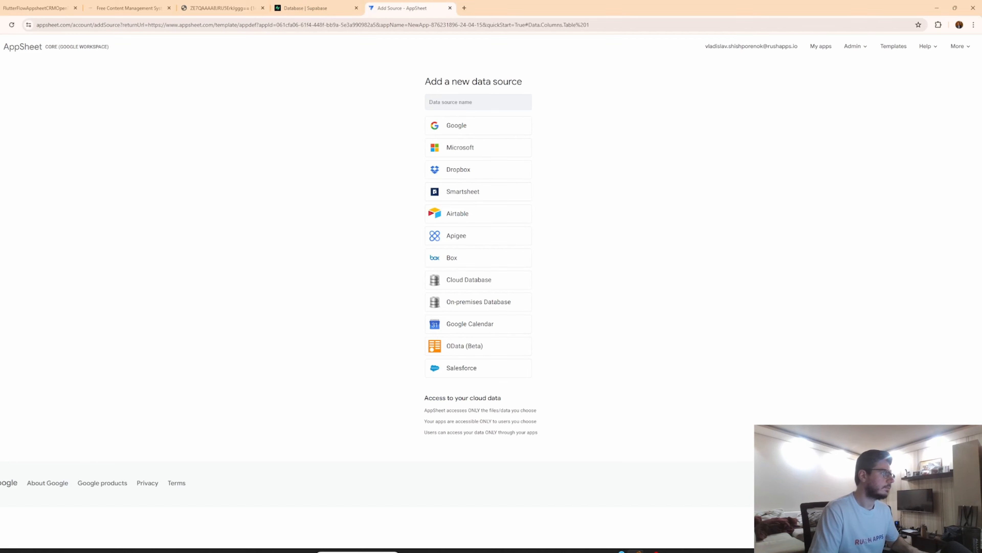
key(alt+Left)
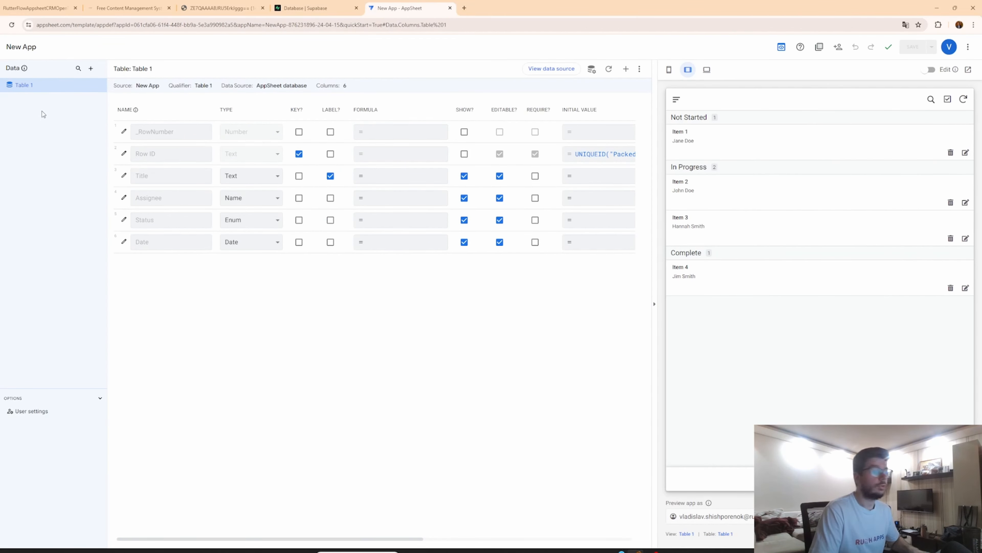
click(91, 69)
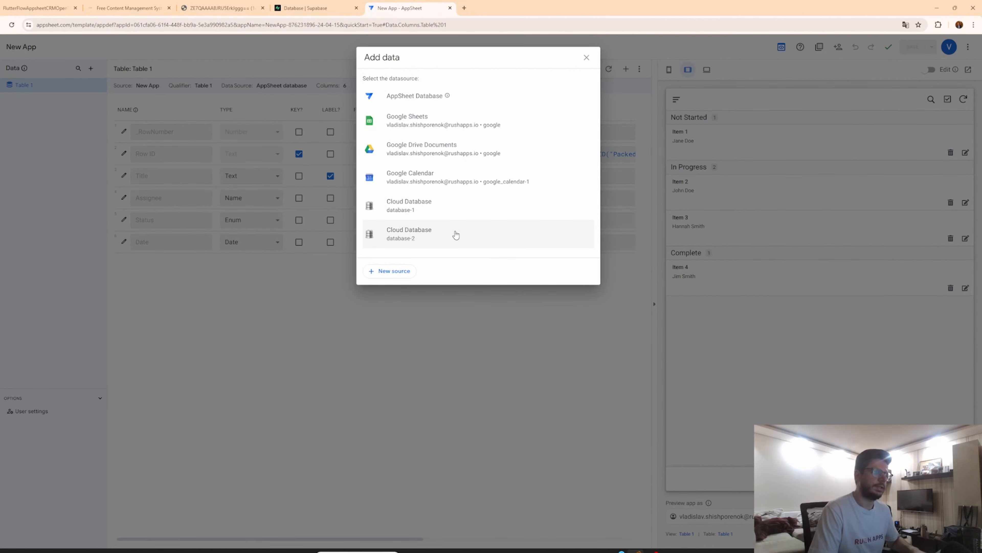
click(486, 241)
click(367, 80)
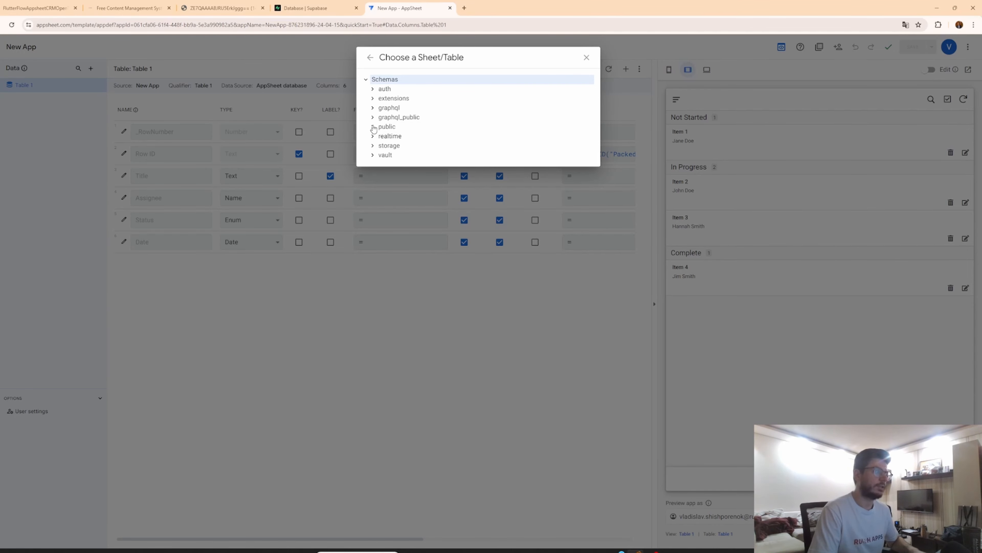
click(373, 128)
click(379, 136)
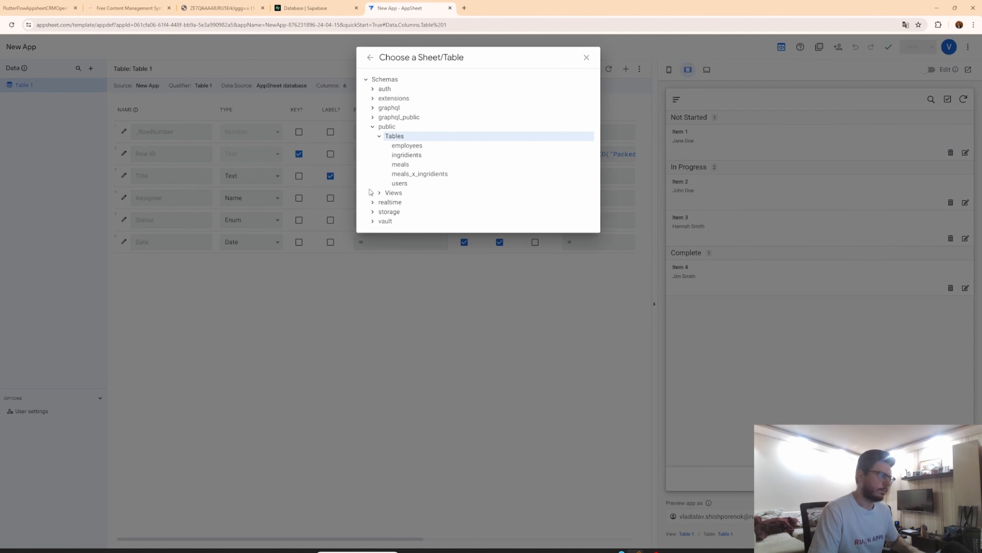
click(379, 193)
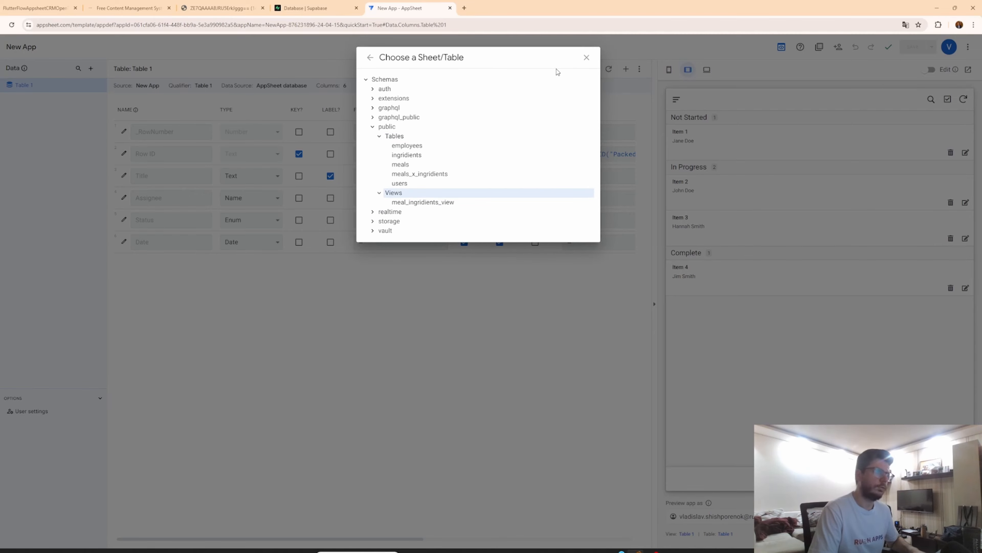
click(587, 58)
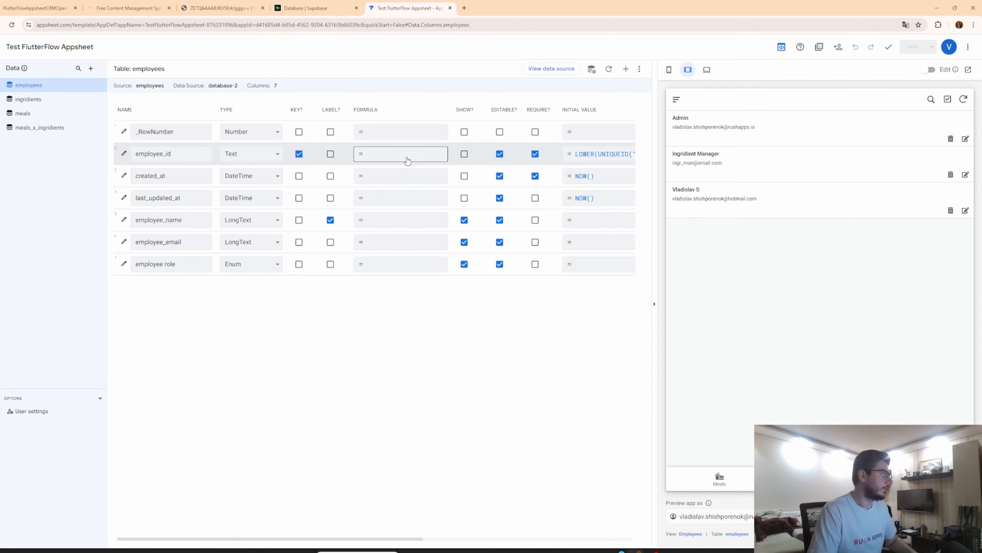
Open the Meals view in the app preview and view the Italian Pasta meal's details.
mouse_move(1, 120)
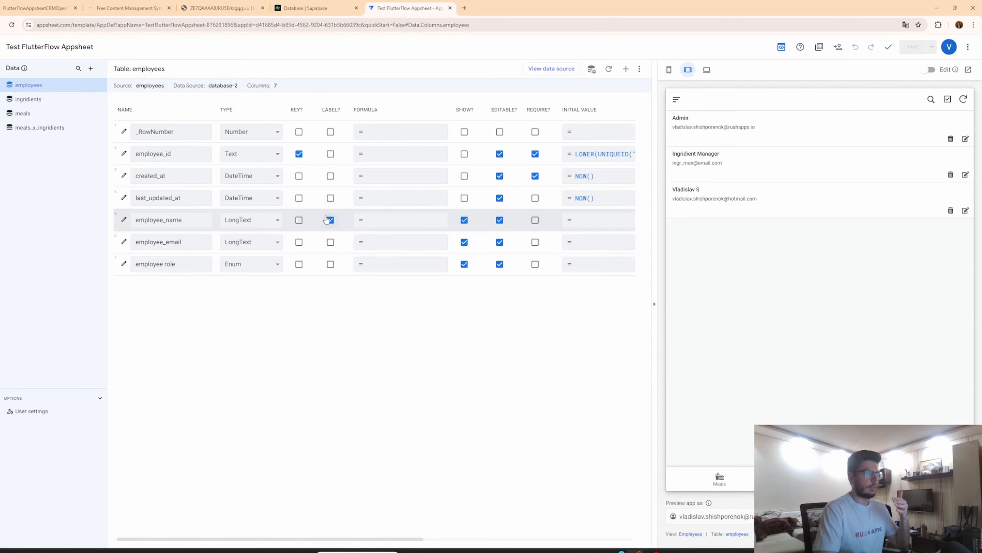
click(728, 483)
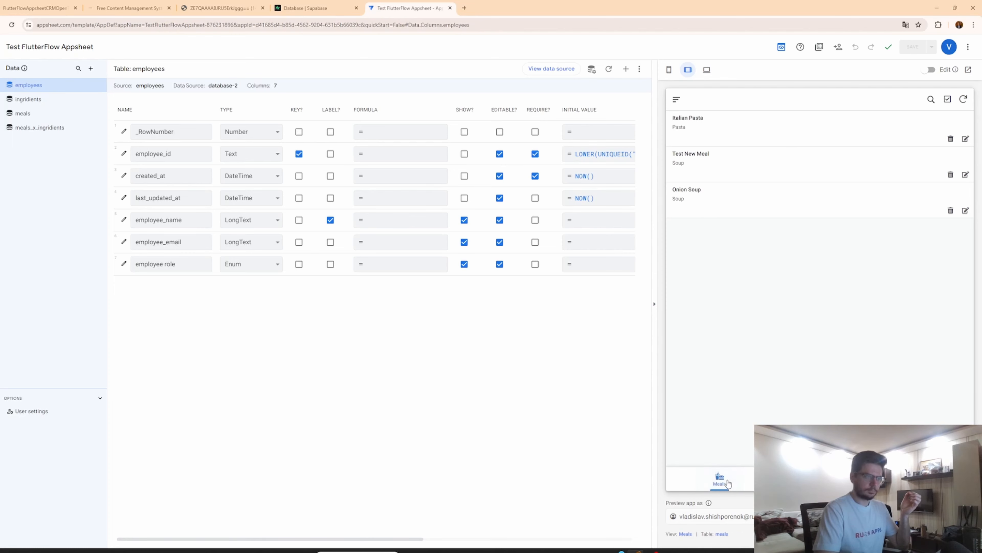
click(801, 132)
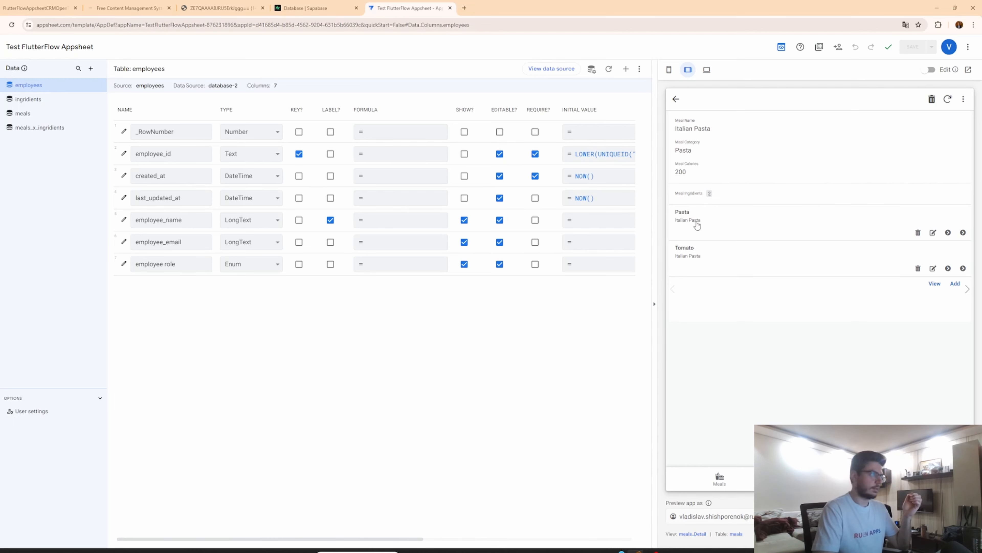
Review the column settings of the ingridients and employees tables across all their columns.
click(42, 100)
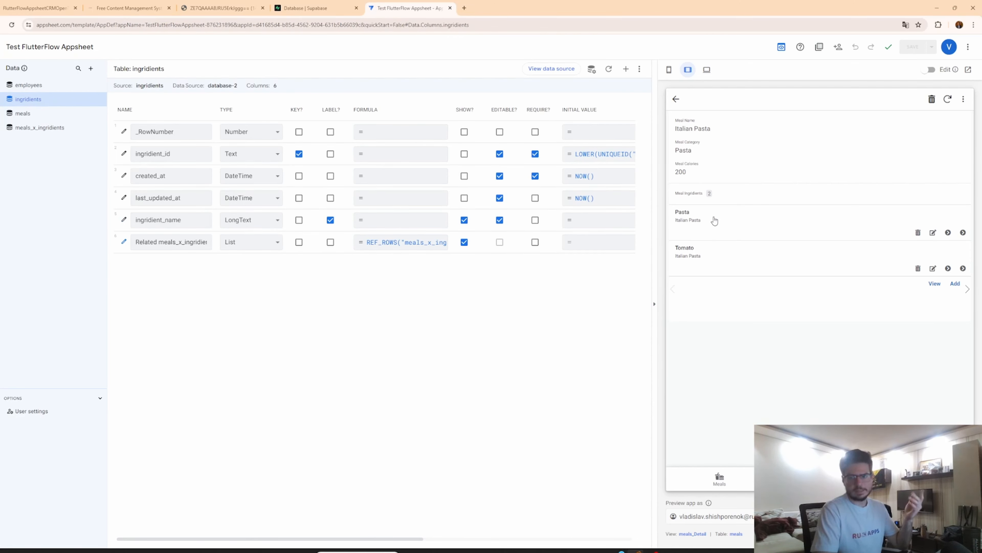
click(23, 86)
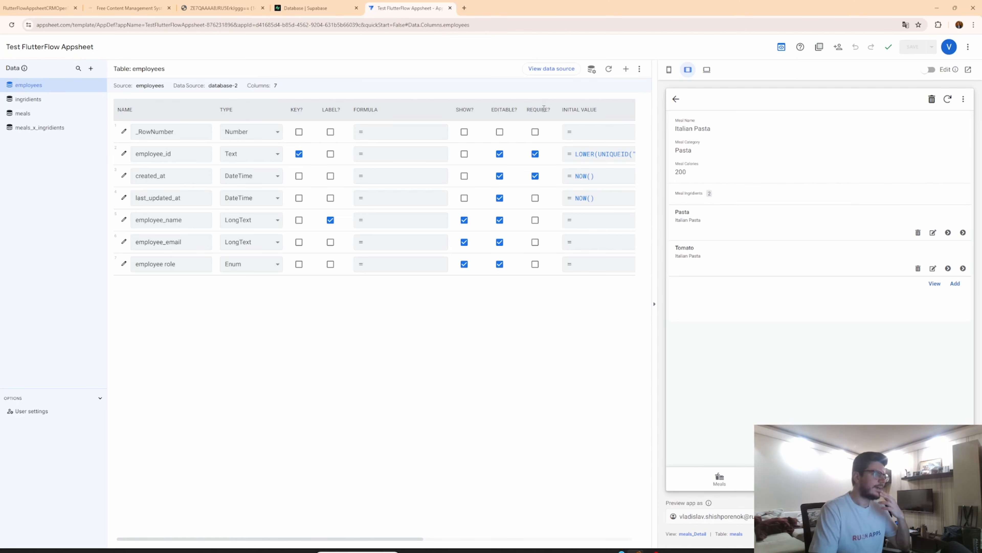
scroll(566, 175, right, 3)
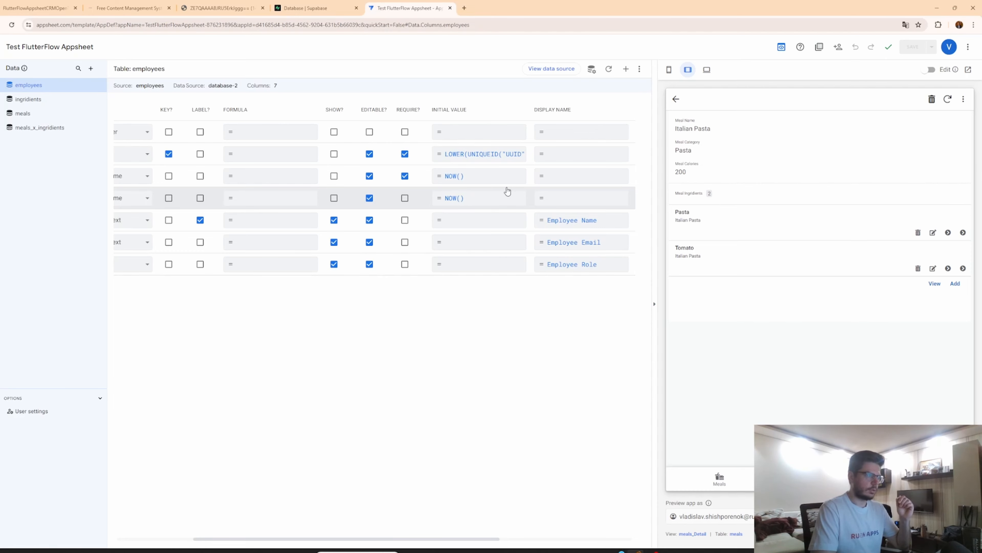
scroll(507, 190, right, 3)
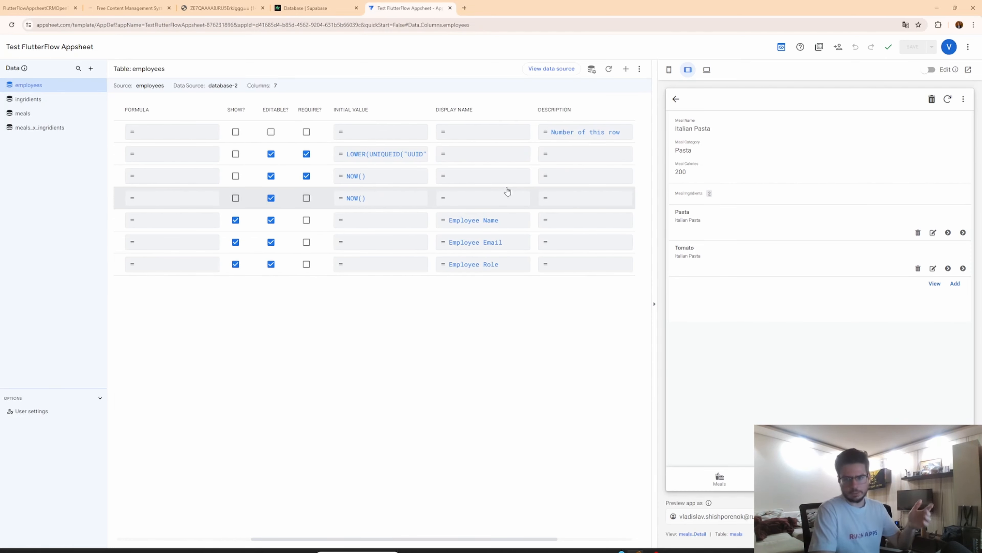
scroll(507, 190, left, 5)
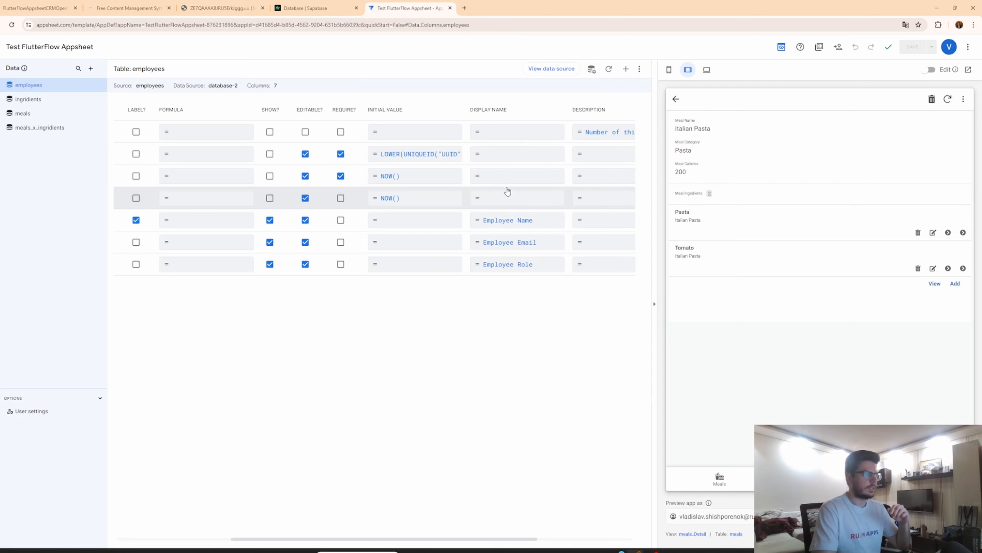
scroll(507, 190, right, 3)
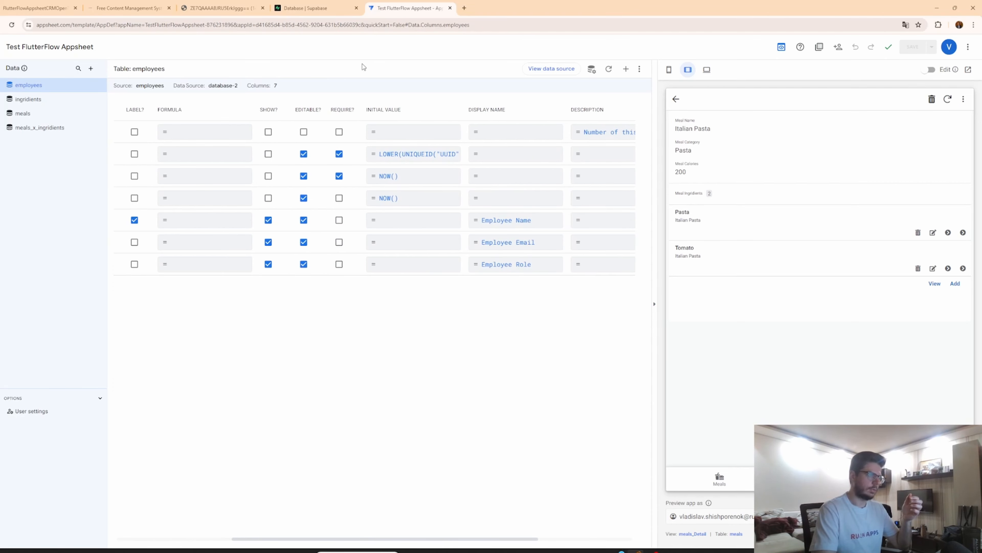
scroll(428, 156, right, 3)
scroll(411, 163, right, 3)
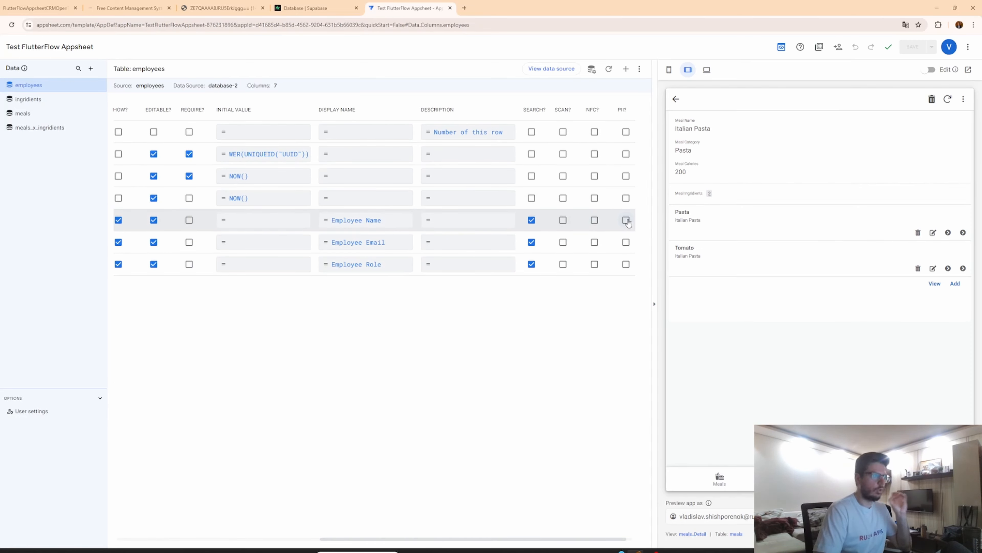
double_click(621, 109)
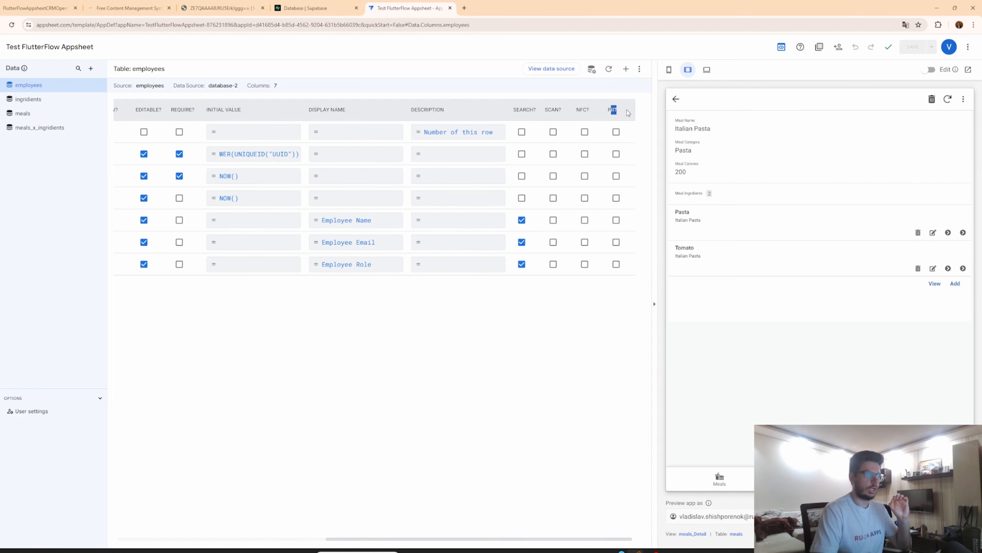
click(618, 112)
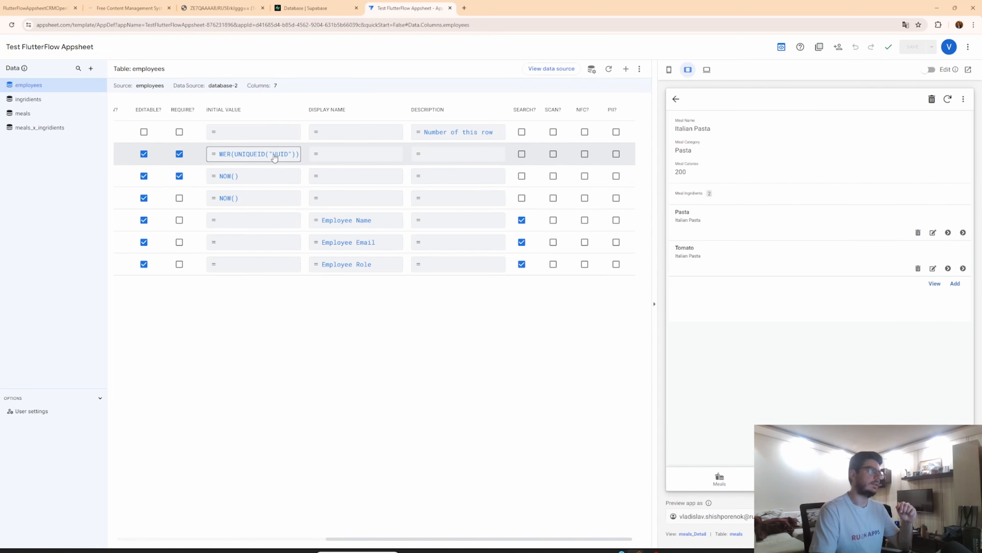
scroll(274, 157, left, 3)
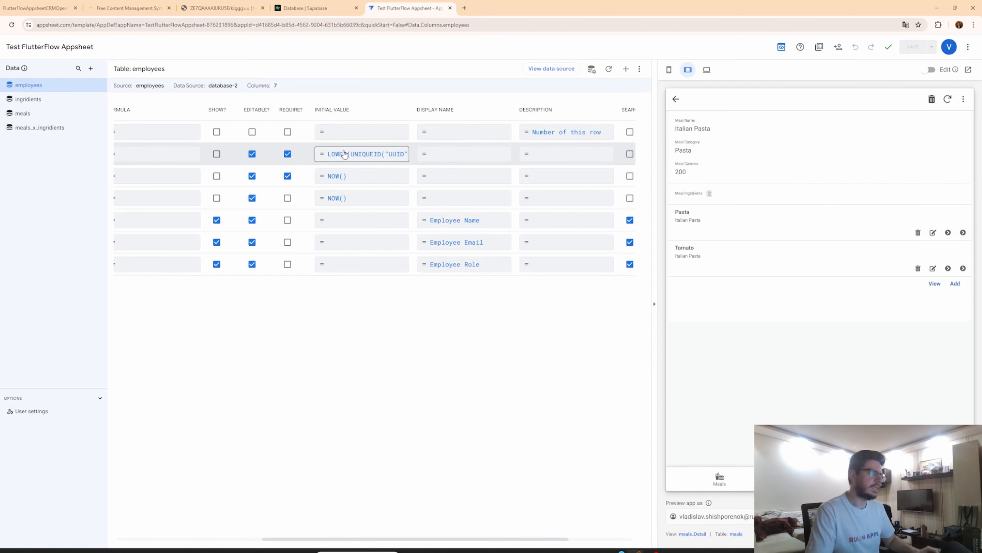
Open the employee_id column's initial value formula in the Expression Assistant.
click(403, 159)
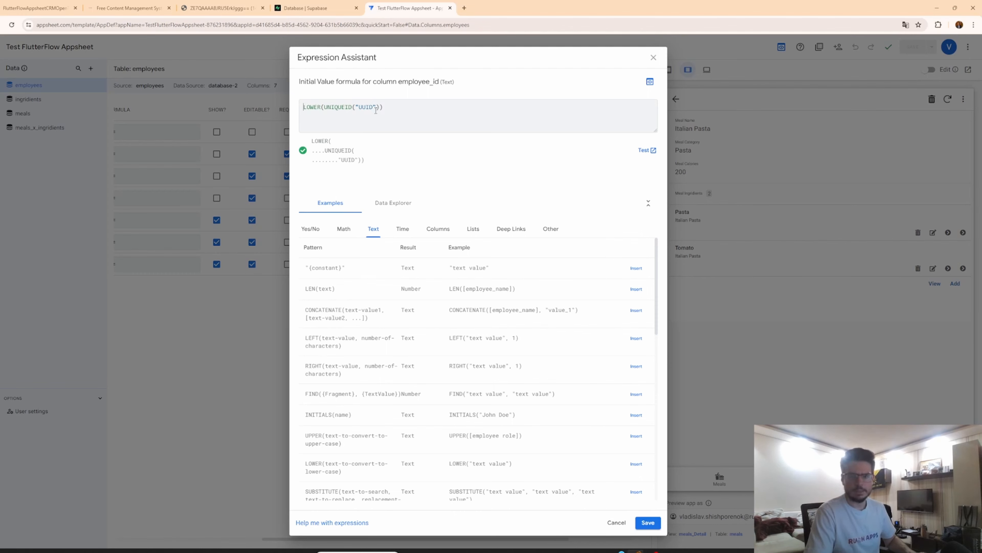
drag(376, 111, 290, 104)
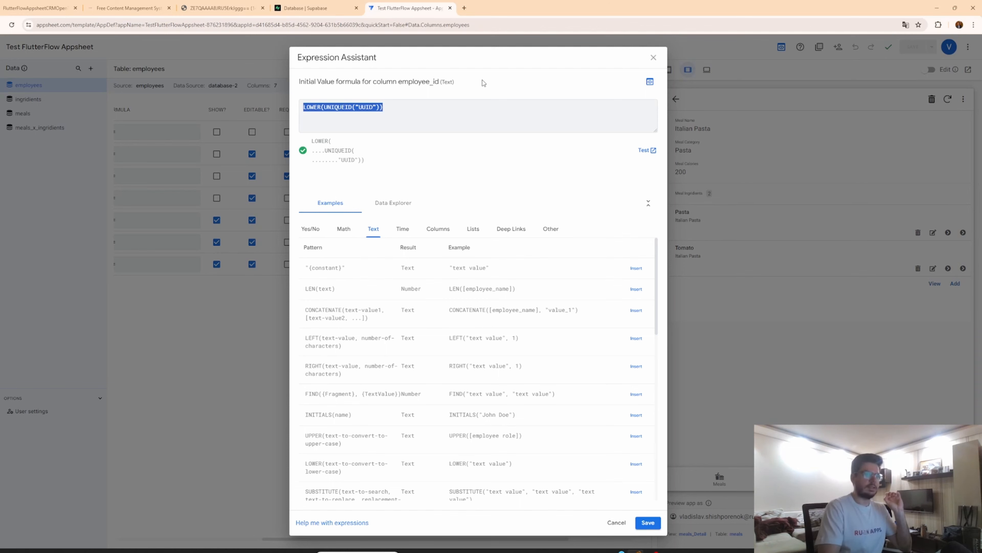
click(521, 104)
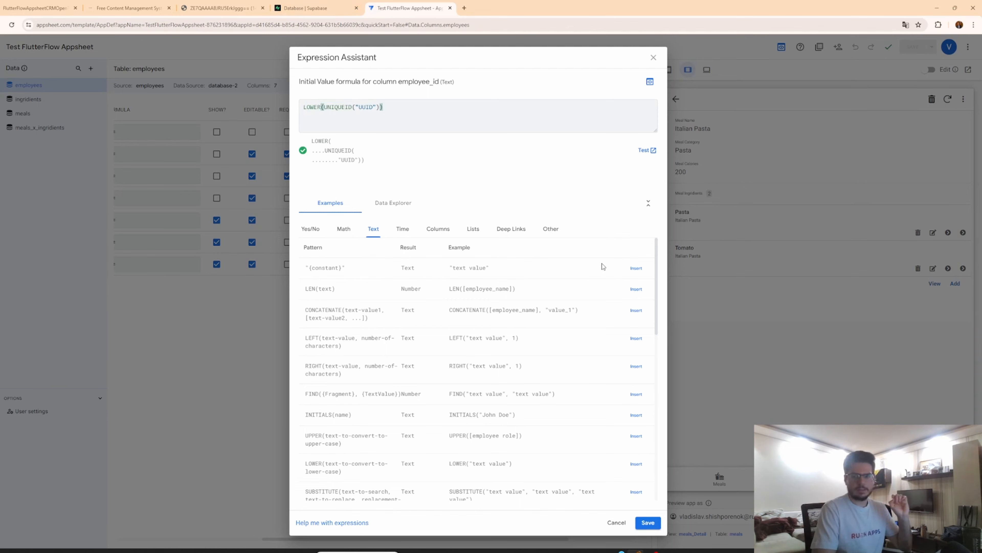
Open the Supabase meals table's definition to inspect the meal_id column's default value.
click(307, 6)
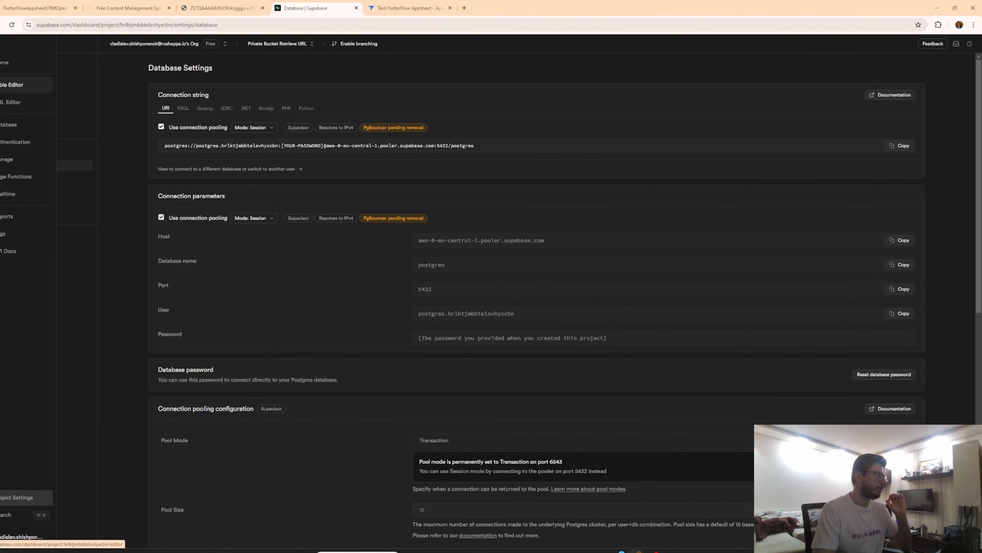
click(15, 85)
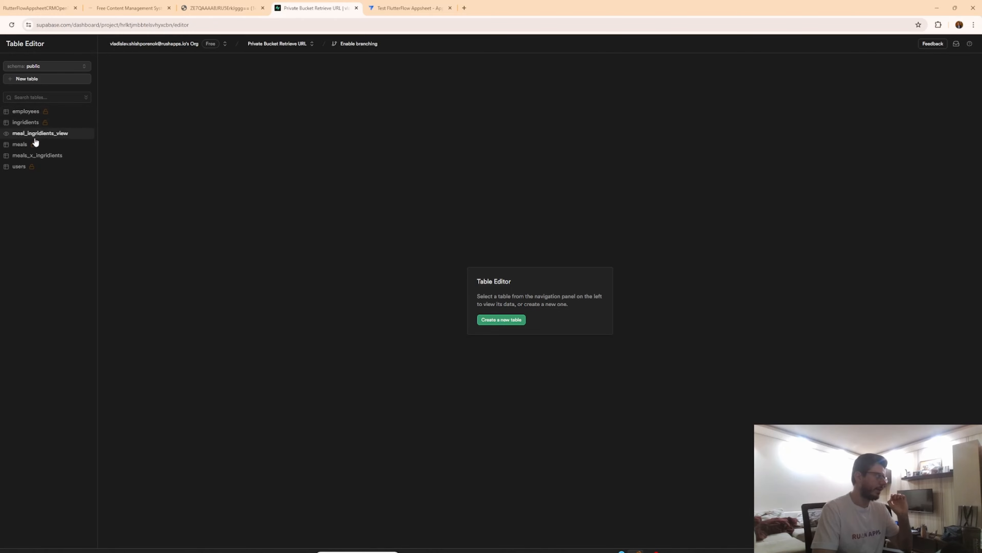
click(18, 149)
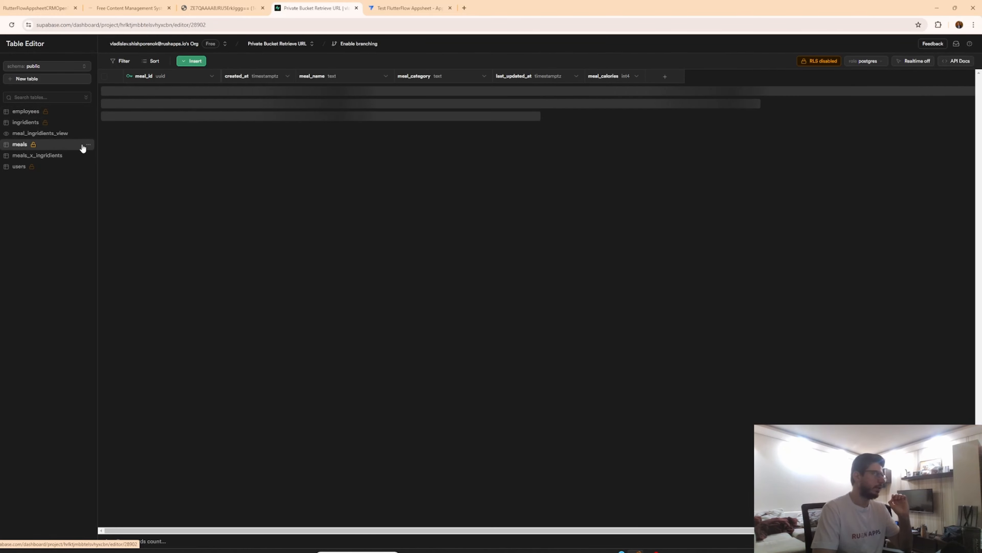
click(89, 144)
click(97, 154)
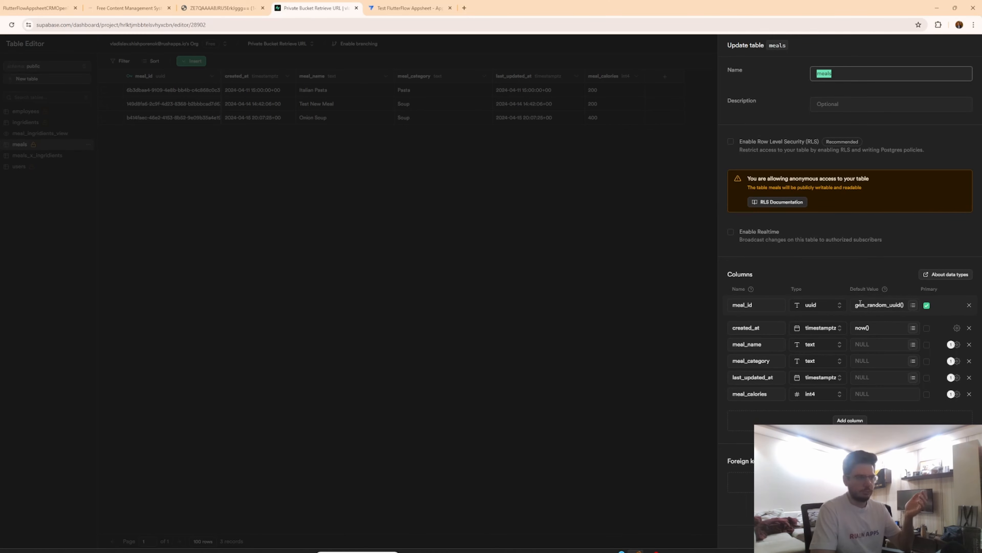
drag(856, 305, 906, 306)
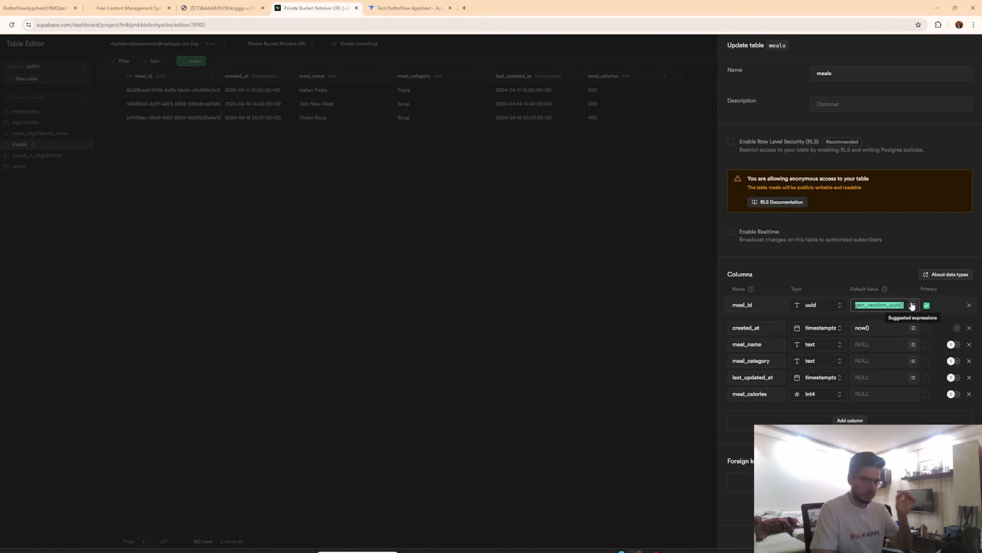
Return to the employee_id initial value formula and close the Expression Assistant without changes.
click(411, 4)
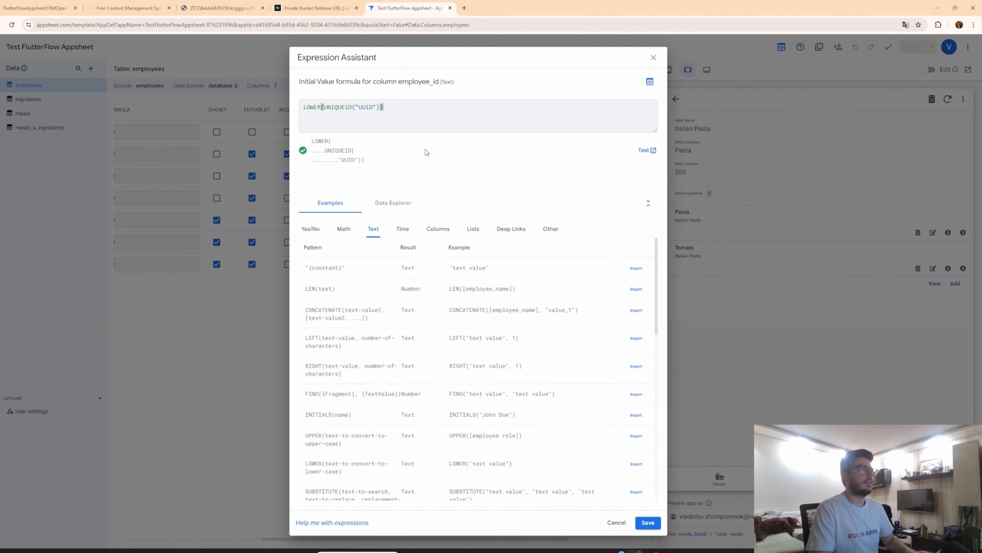
key(ctrl+a)
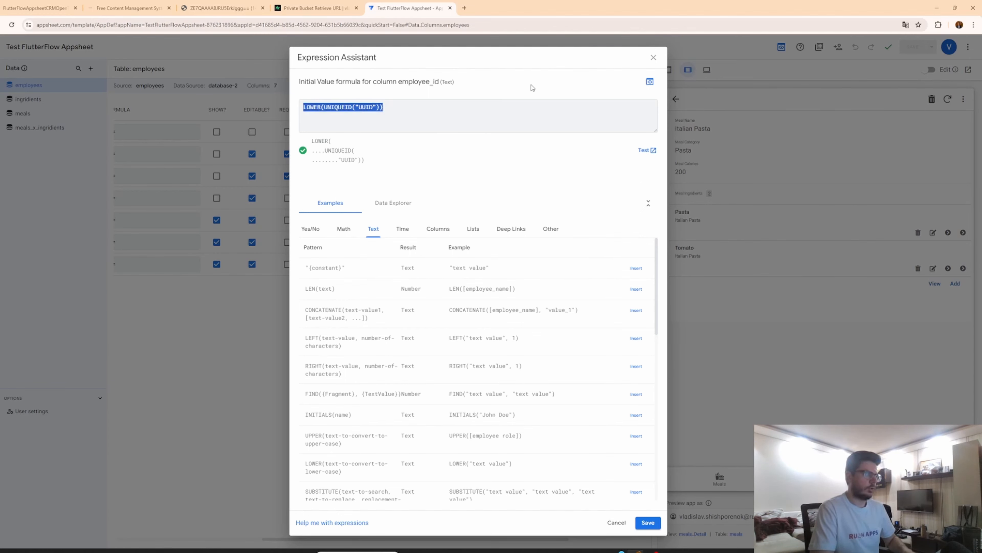
click(653, 58)
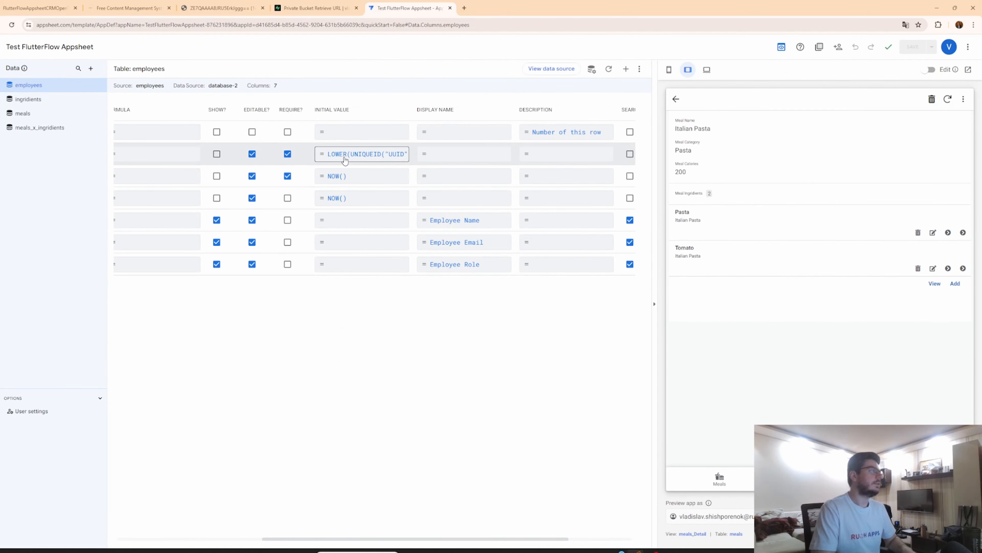
scroll(345, 160, left, 6)
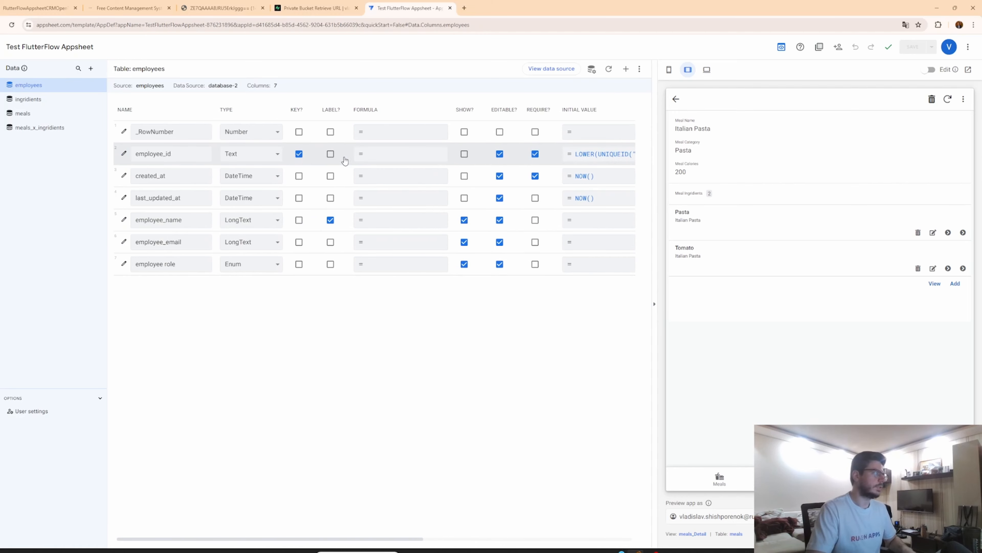
Review the columns of the ingridients, meals and meals_x_ingridients tables.
click(52, 99)
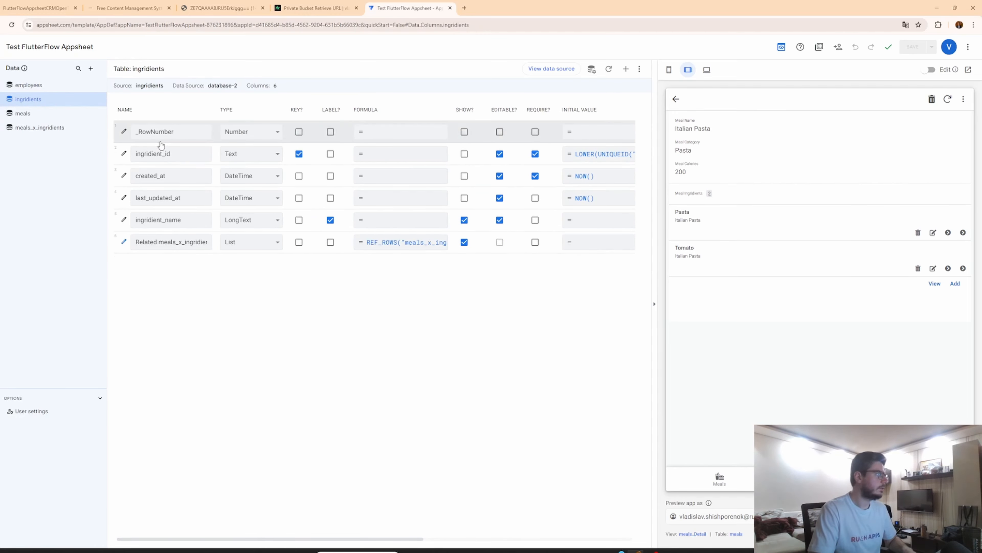
click(38, 113)
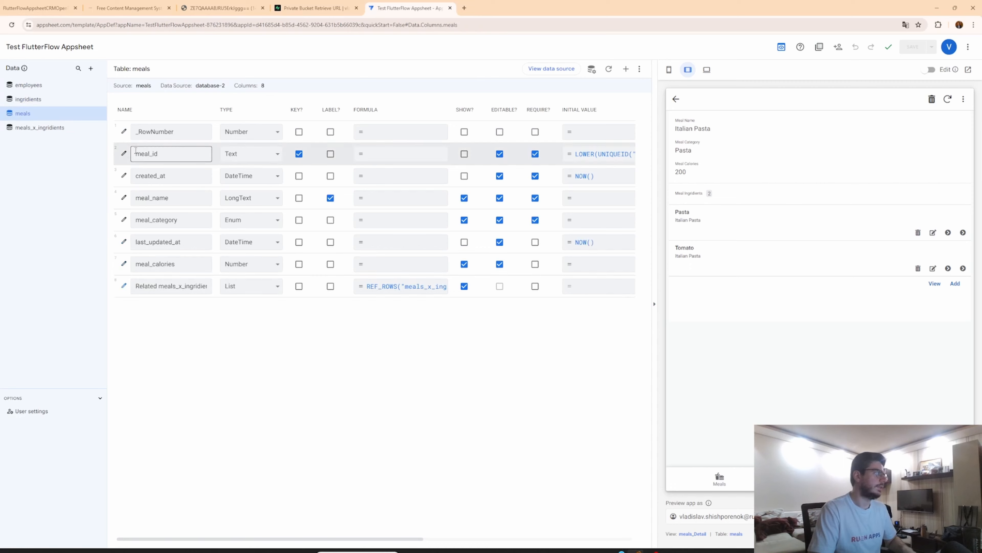
click(41, 127)
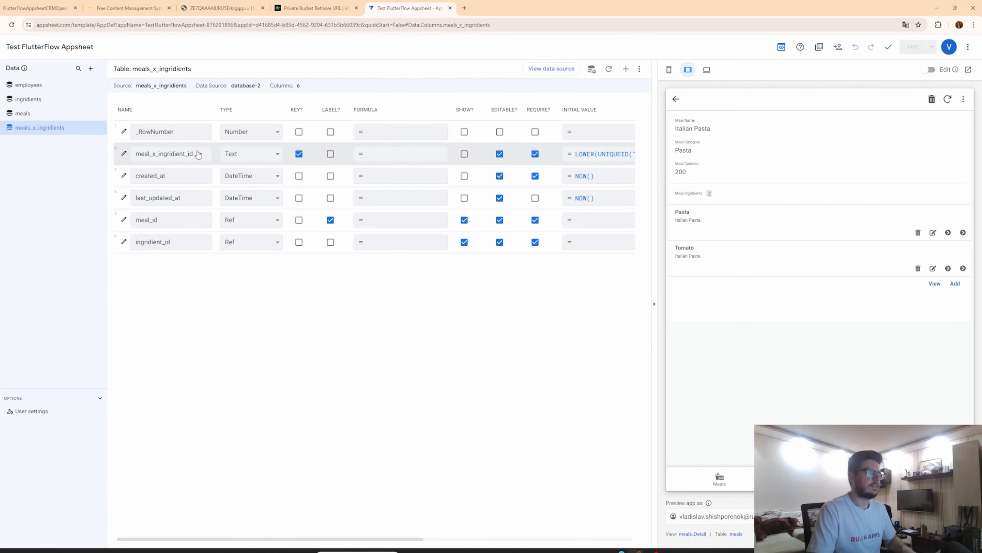
Review the employees table's columns, scrolling across to their initial values, display names and descriptions.
click(47, 85)
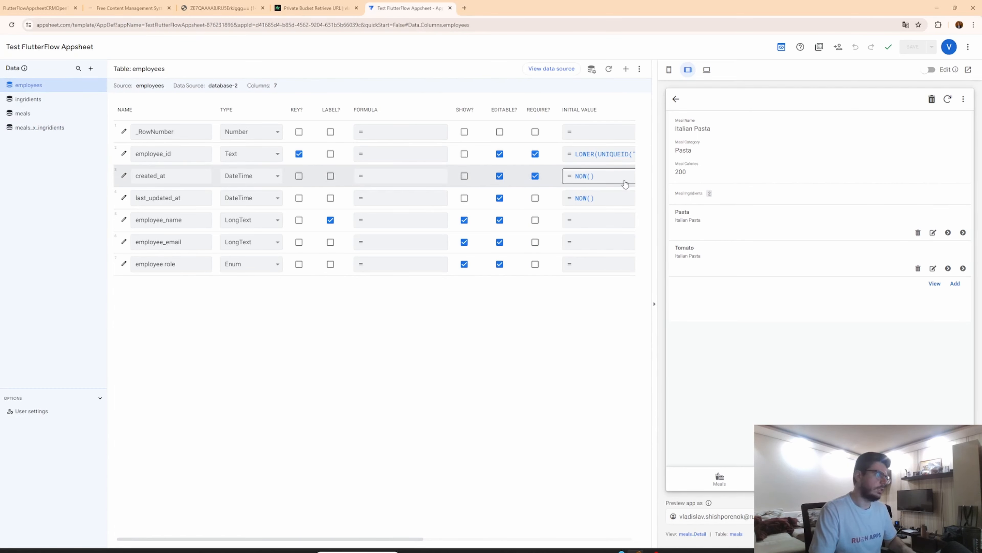
scroll(625, 184, right, 2)
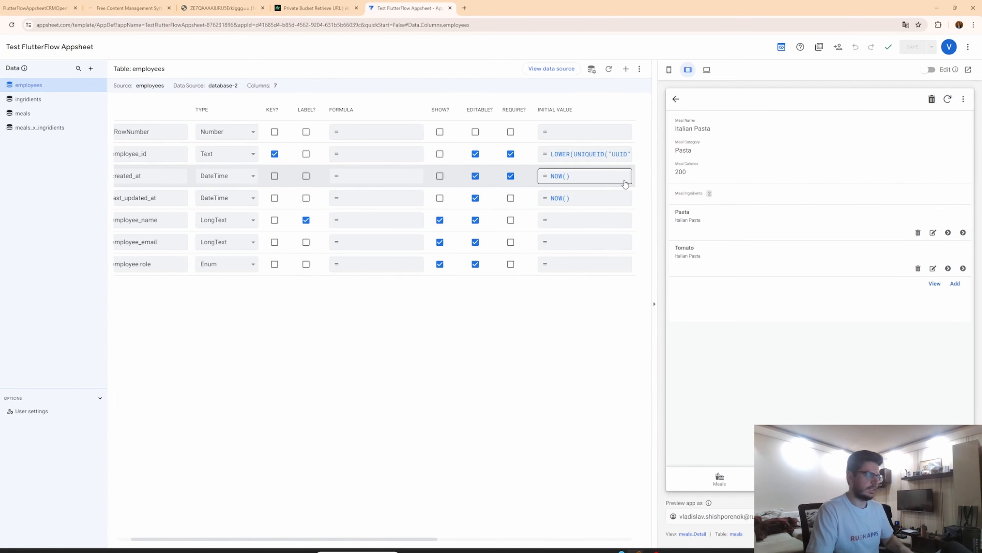
scroll(625, 184, right, 5)
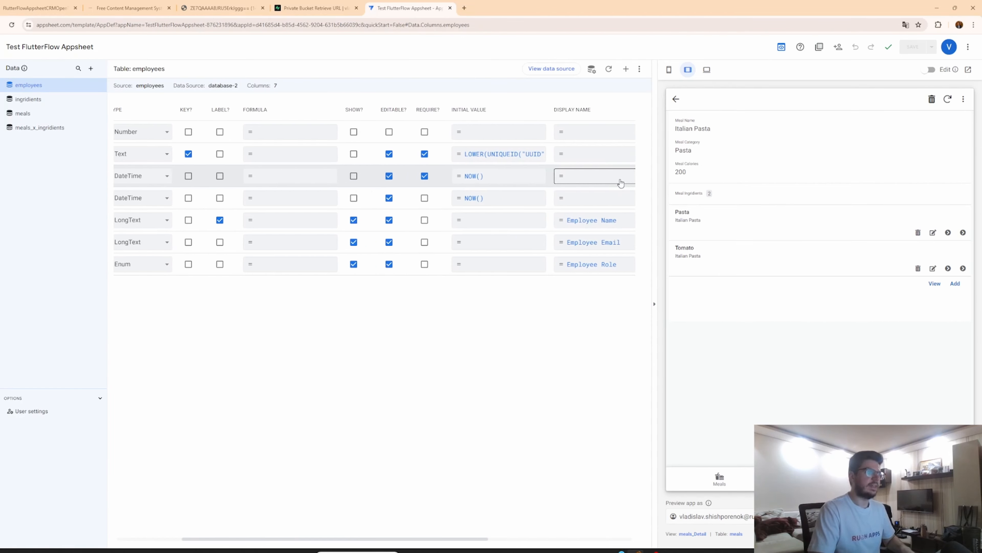
scroll(620, 182, right, 15)
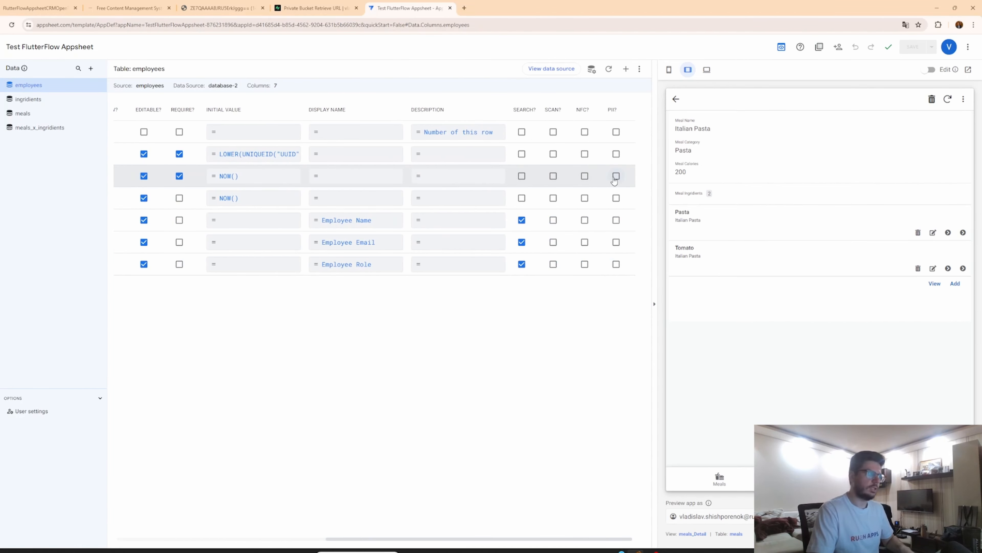
scroll(614, 179, left, 20)
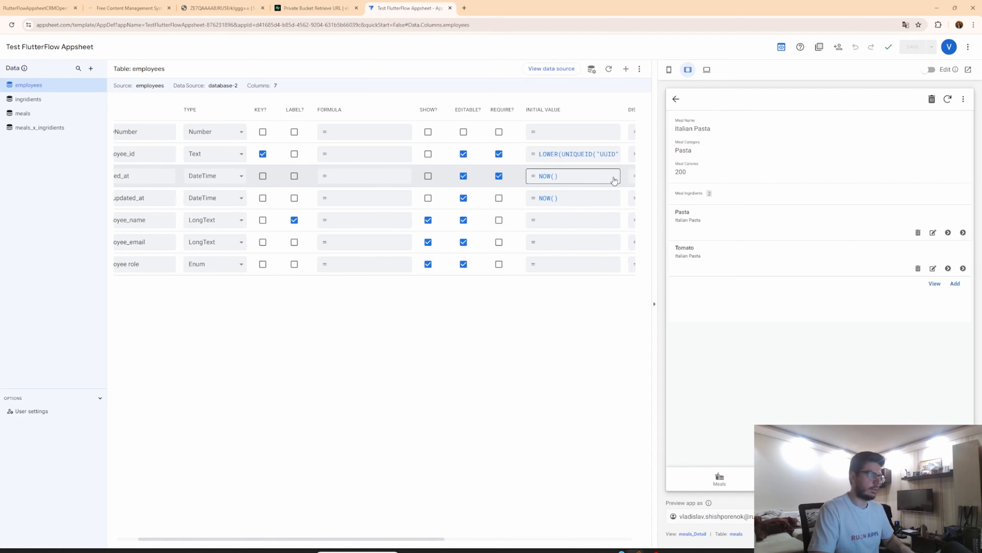
scroll(614, 179, right, 15)
scroll(615, 180, left, 20)
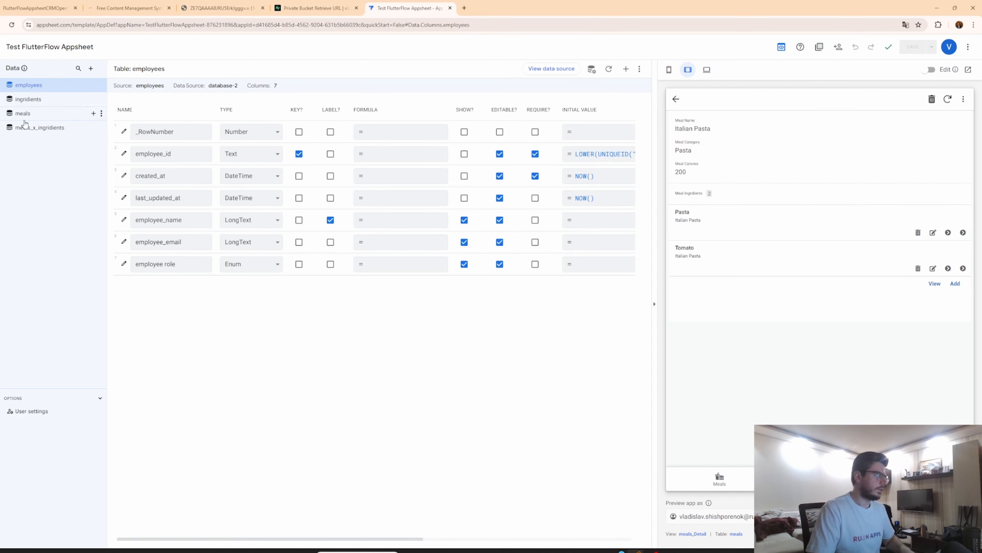
Add a new view for the employees table and try the card, gallery, table and deck view types.
click(8, 120)
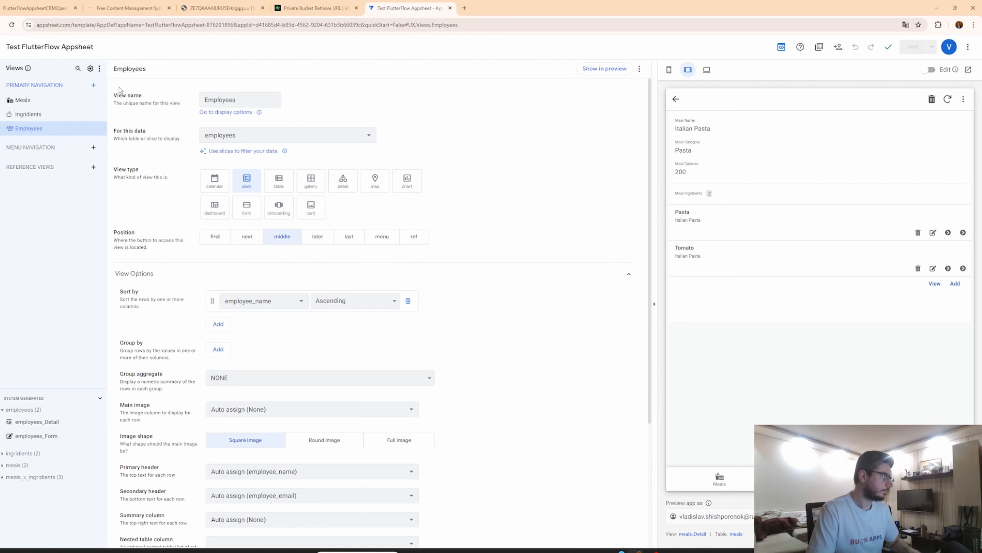
mouse_move(1, 120)
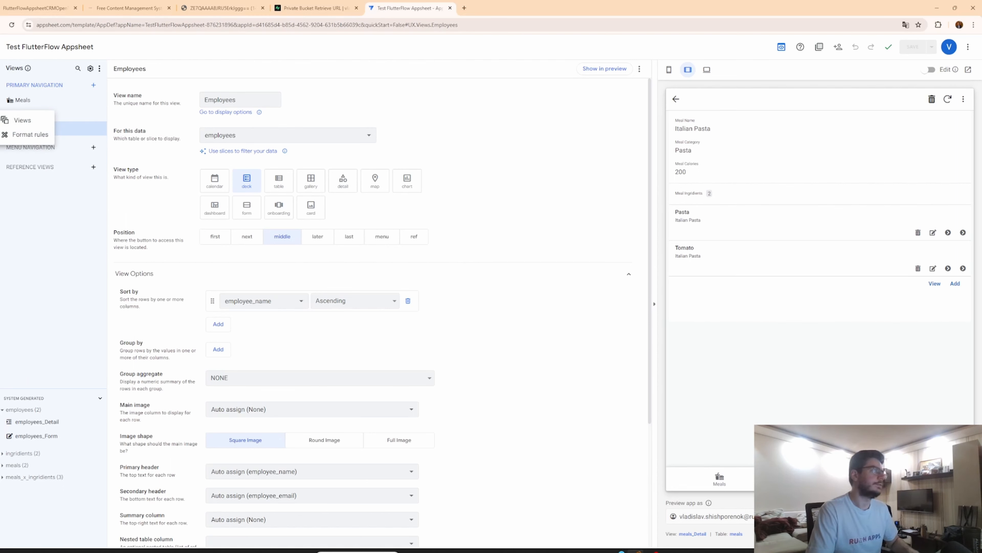
click(94, 86)
click(381, 351)
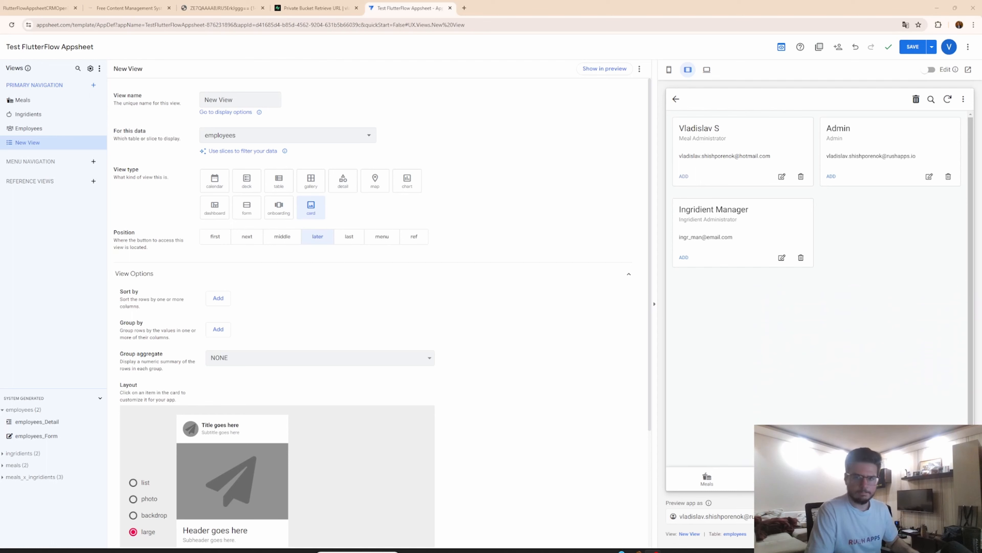
triple_click(231, 100)
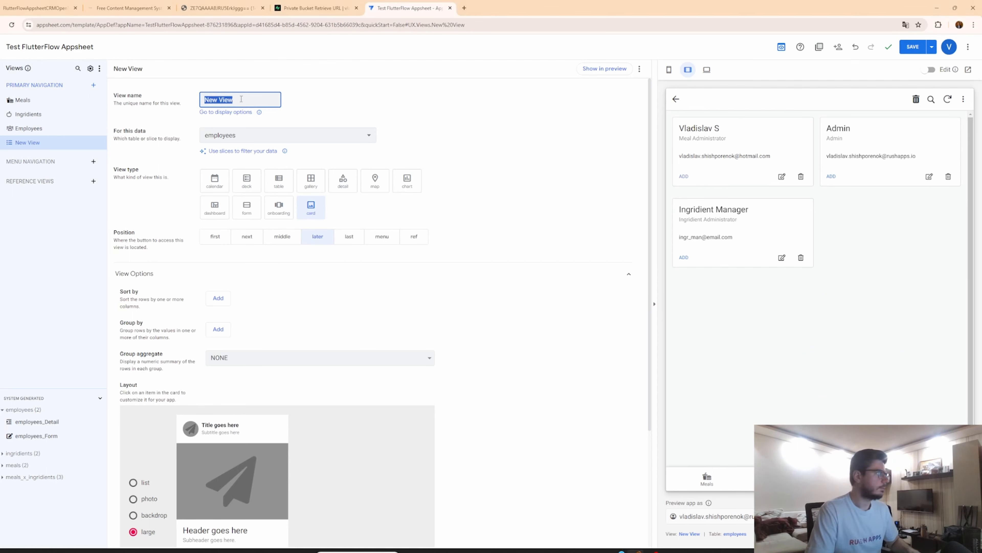
click(367, 135)
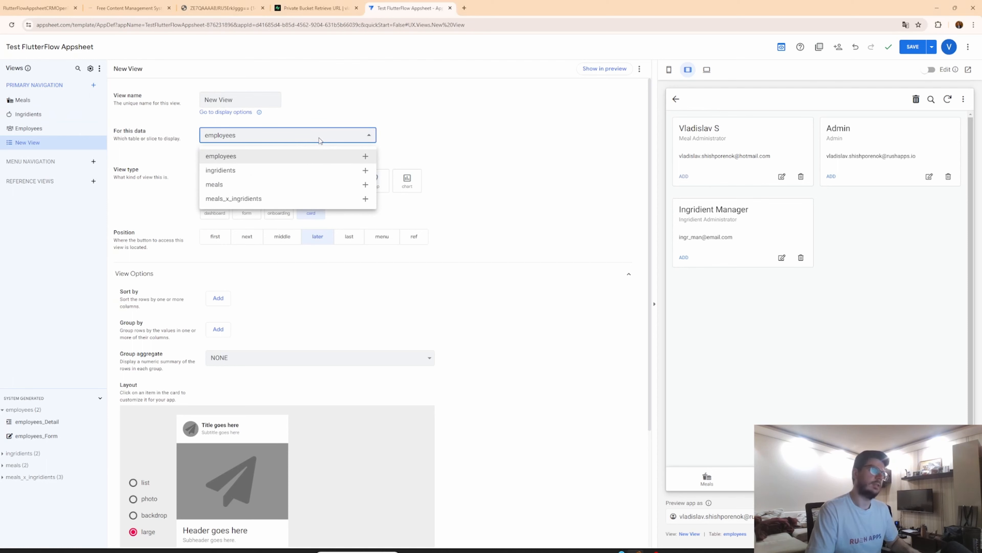
click(314, 159)
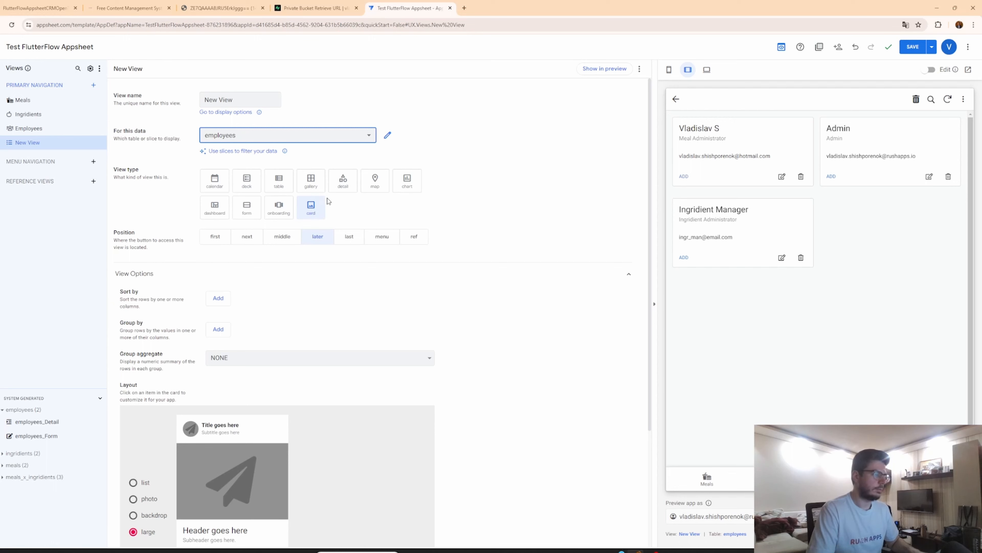
click(309, 183)
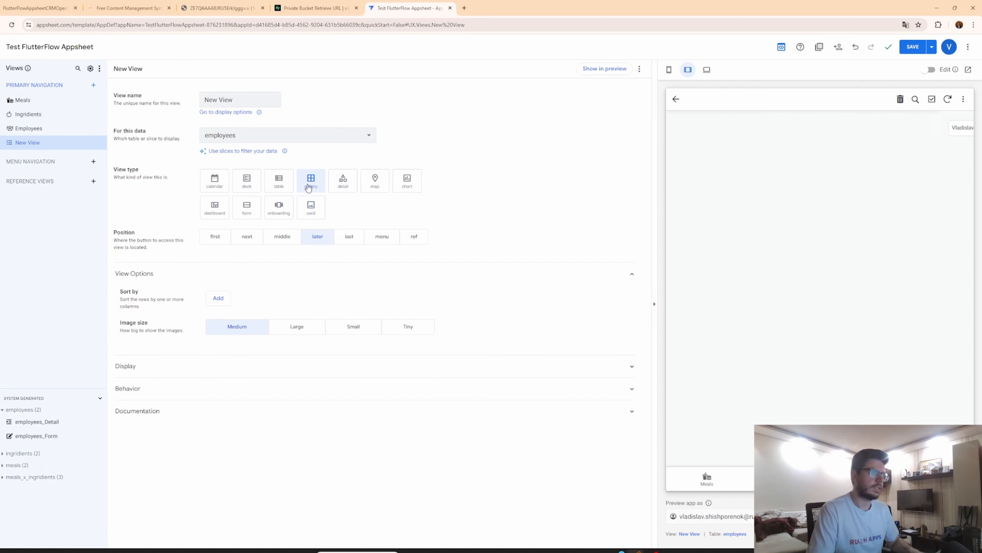
click(281, 192)
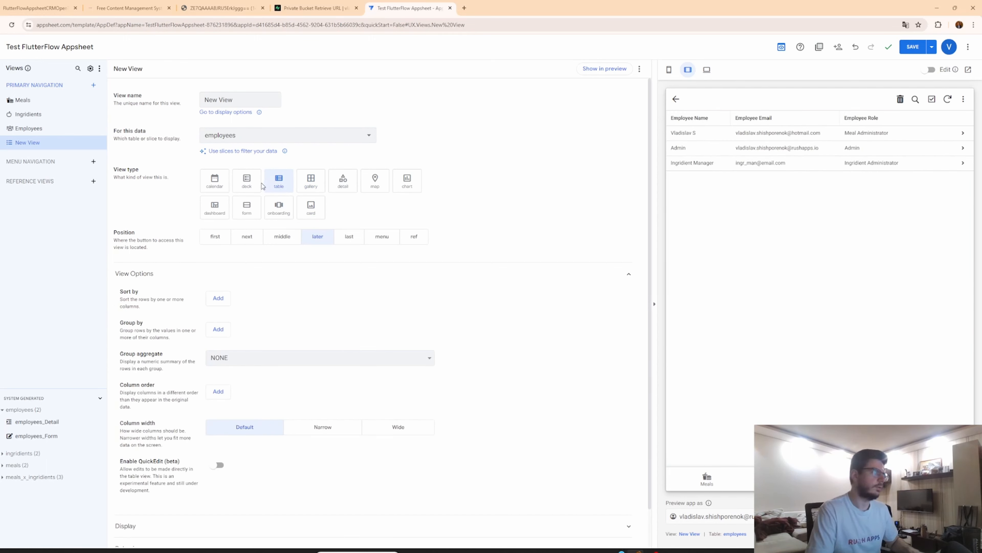
click(245, 187)
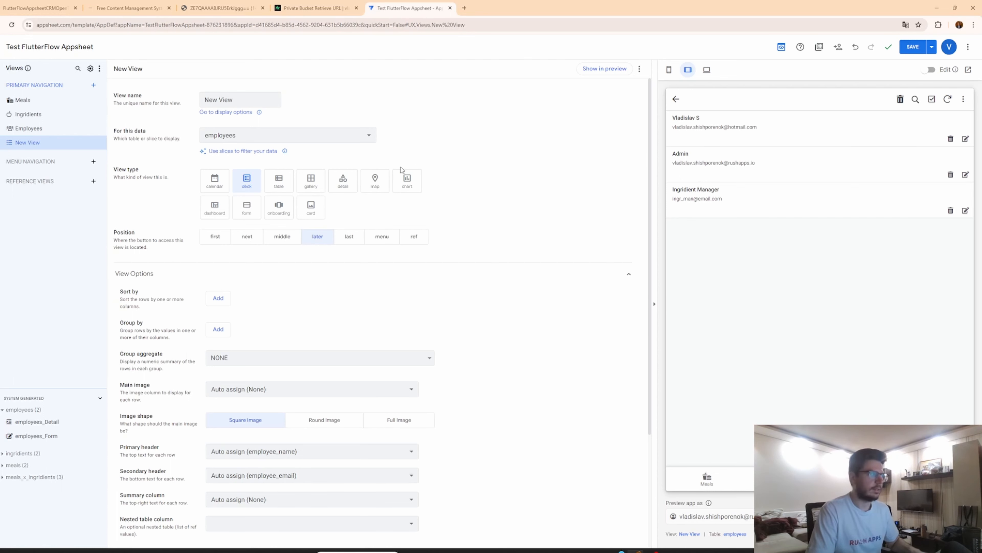
Try the chart view type with its chart type options, then the dashboard type, and return to deck.
click(408, 190)
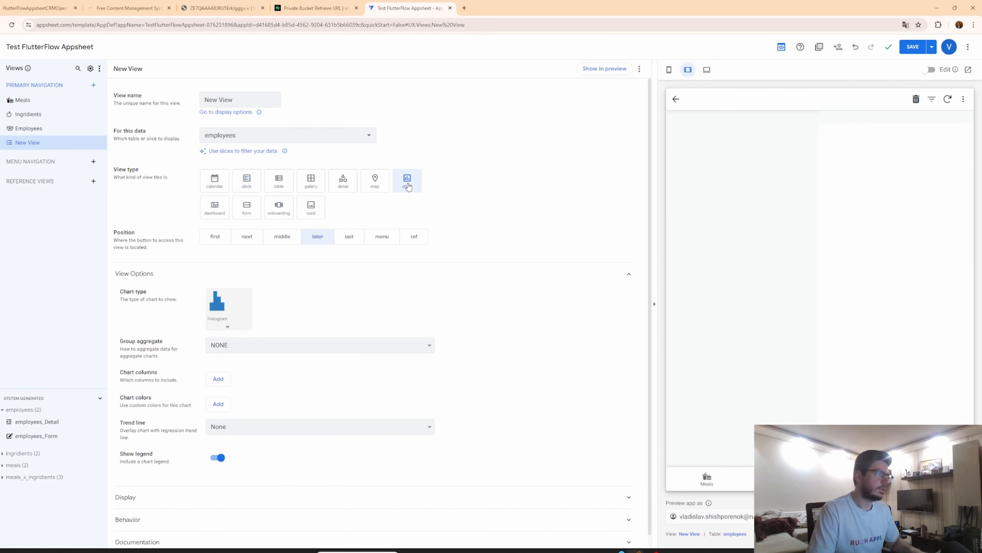
click(221, 322)
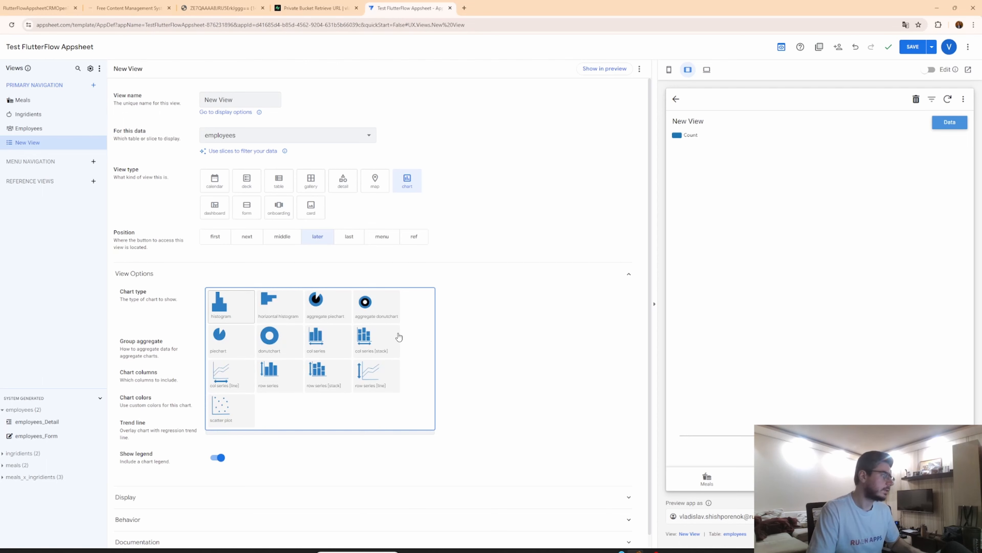
click(492, 255)
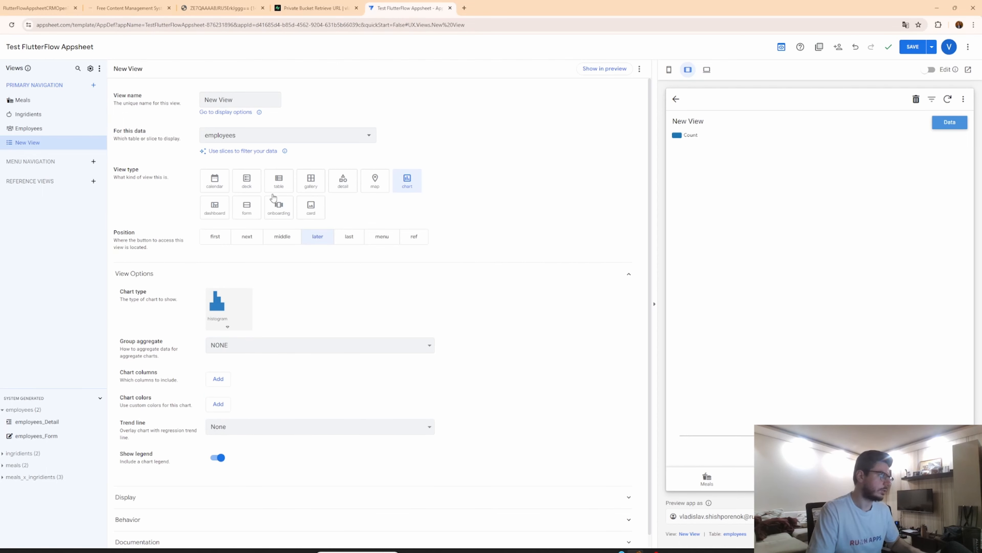
click(292, 140)
click(559, 141)
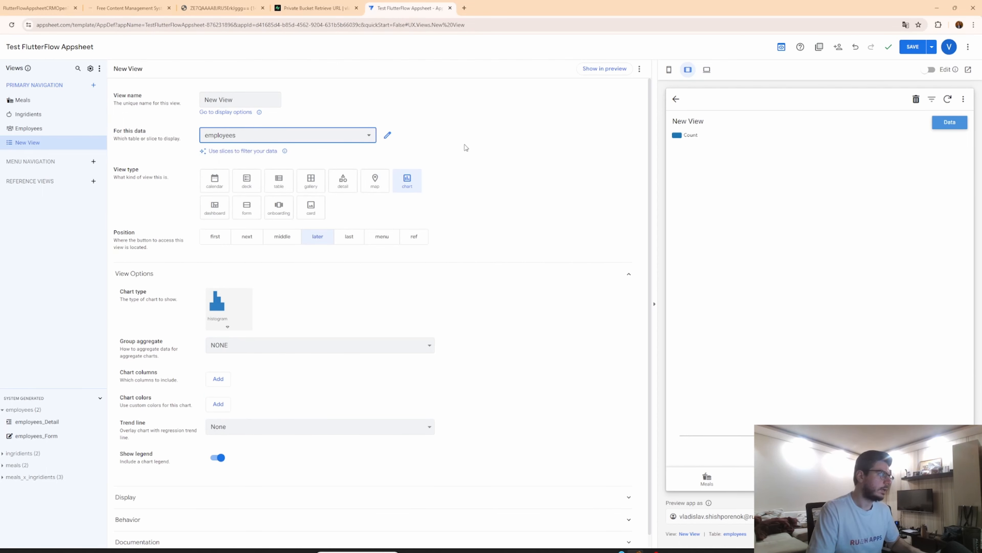
click(221, 217)
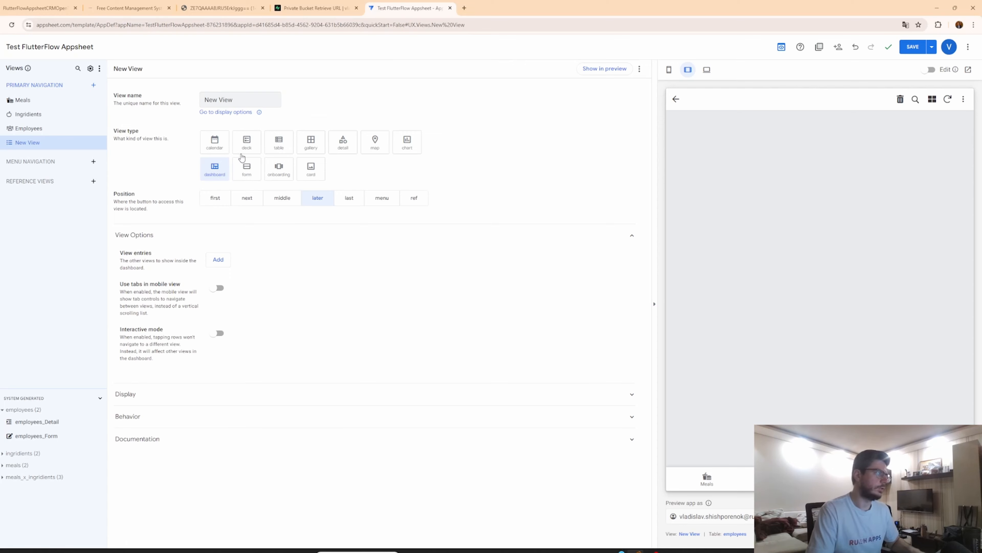
click(248, 148)
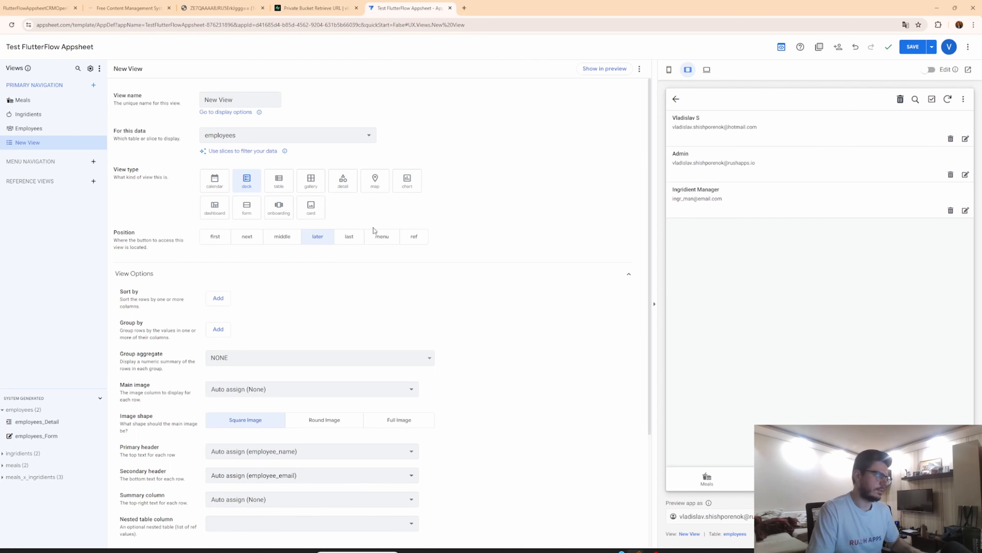
Set the new view's position to first and switch between the Meals and new view tabs in the preview.
click(213, 243)
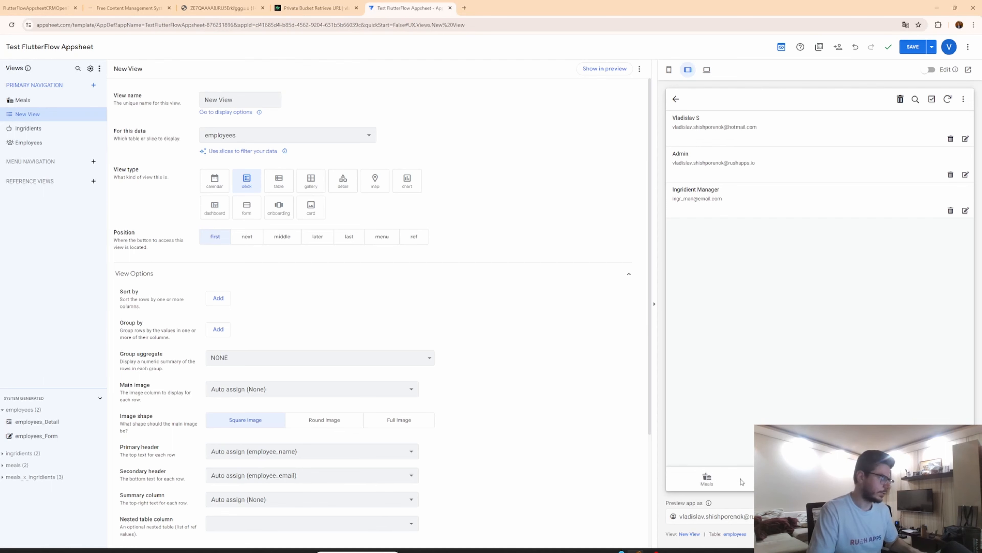
click(710, 480)
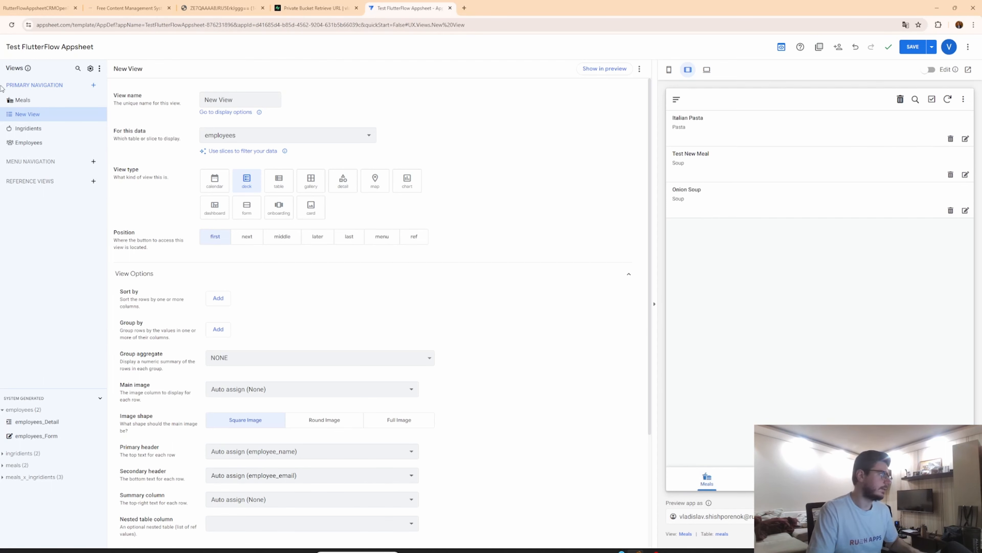
click(19, 103)
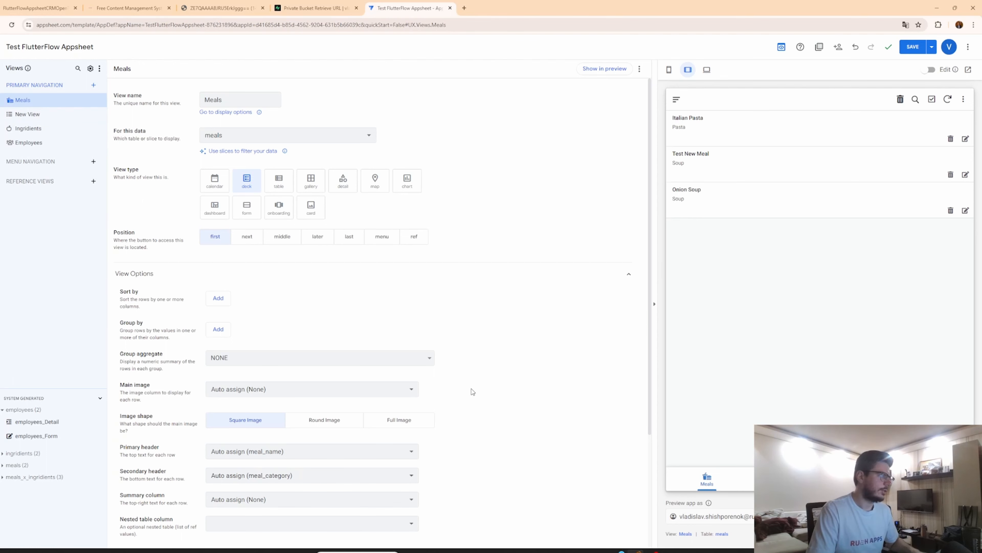
click(783, 479)
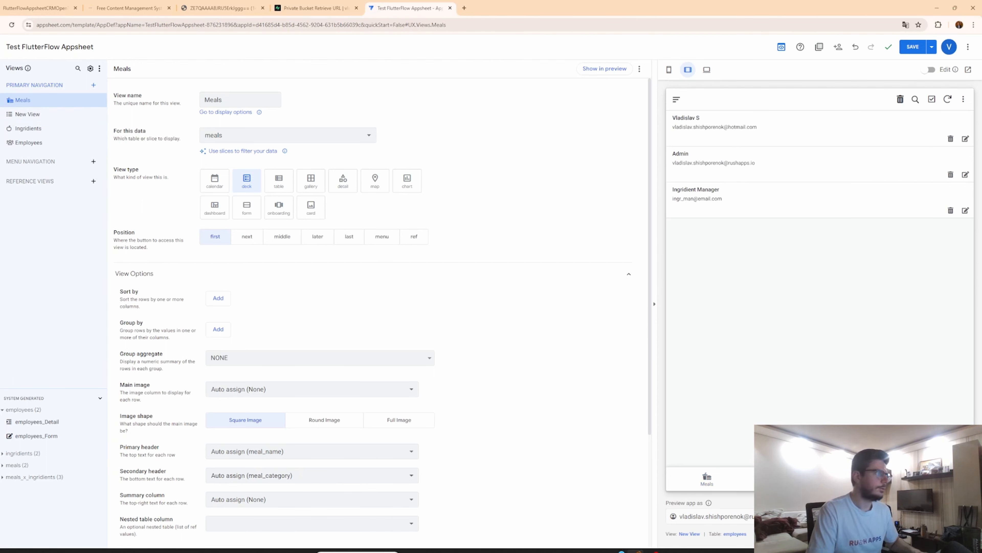
Inspect the Meals view's options and display settings while switching between views in the preview.
scroll(354, 274, down, 1)
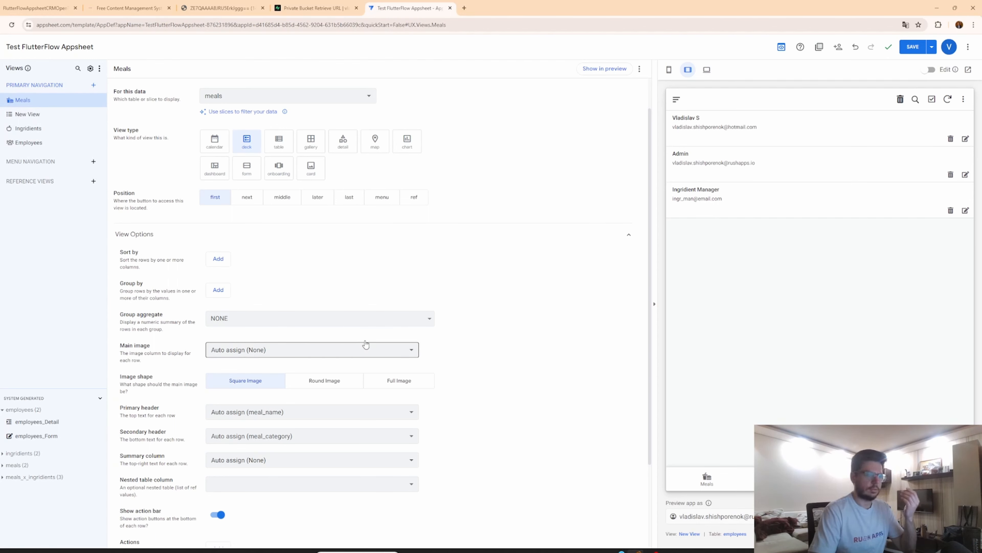
scroll(365, 343, down, 2)
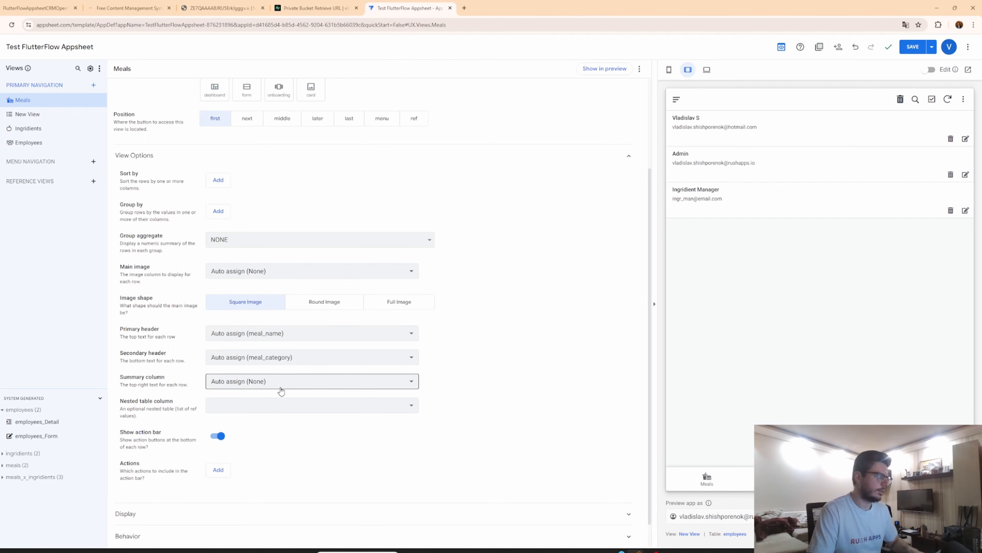
scroll(281, 391, down, 1)
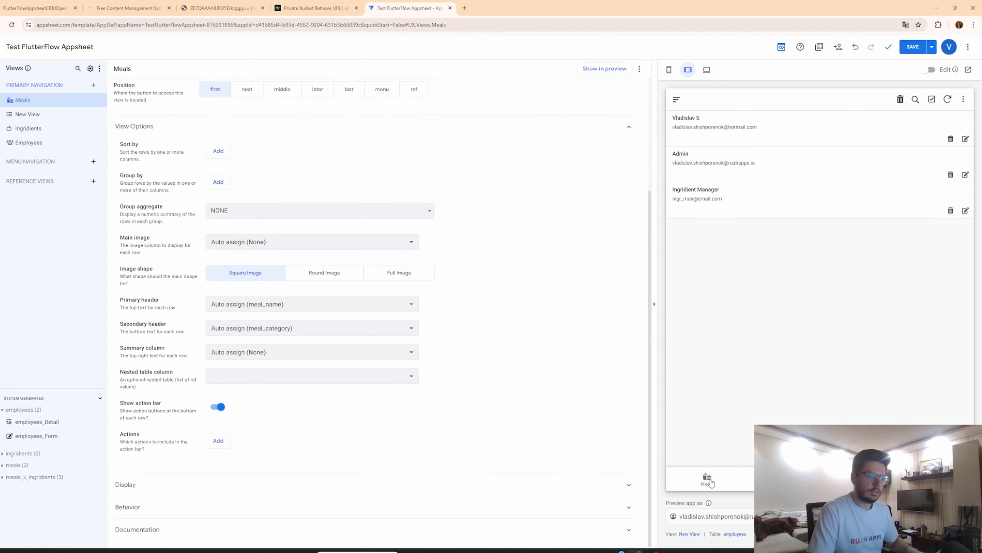
click(217, 488)
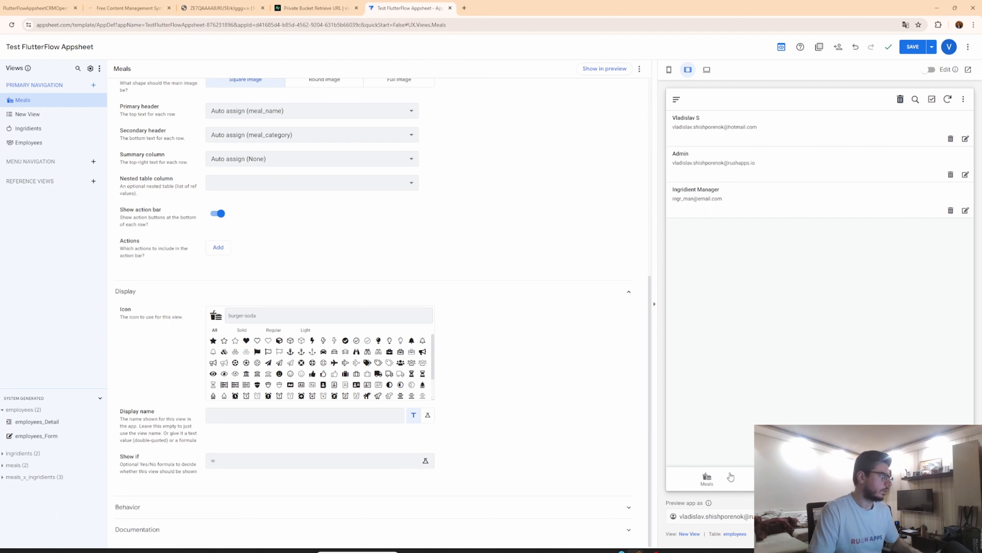
click(705, 481)
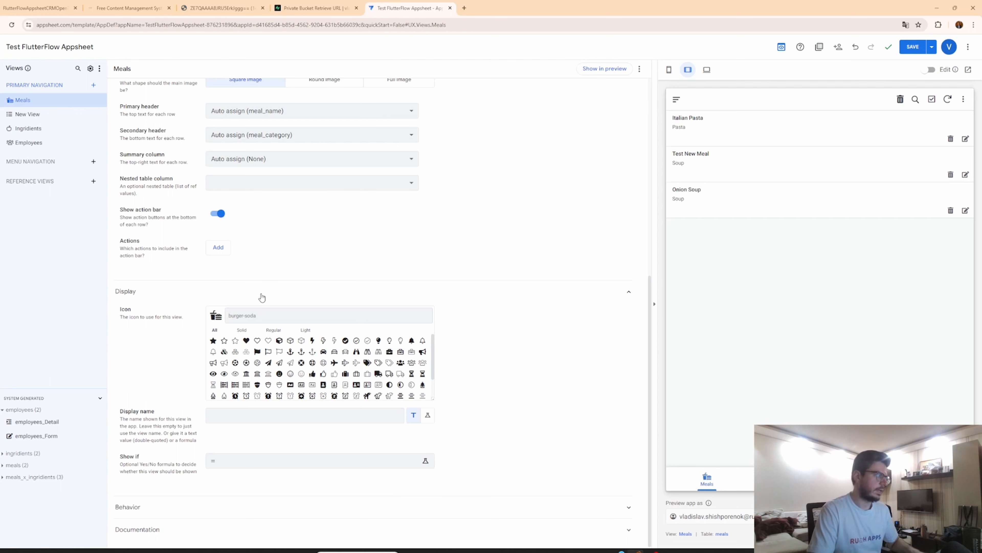
click(858, 480)
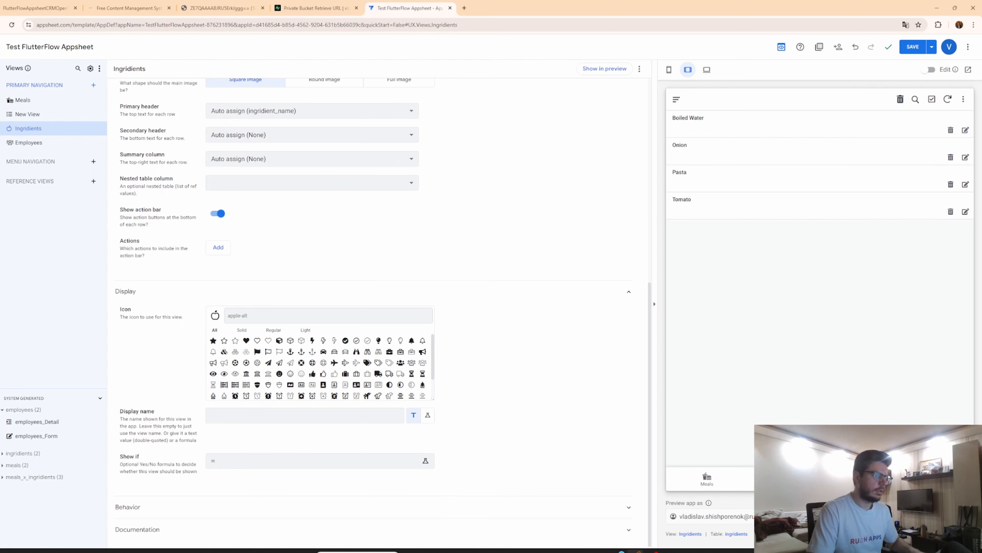
click(933, 480)
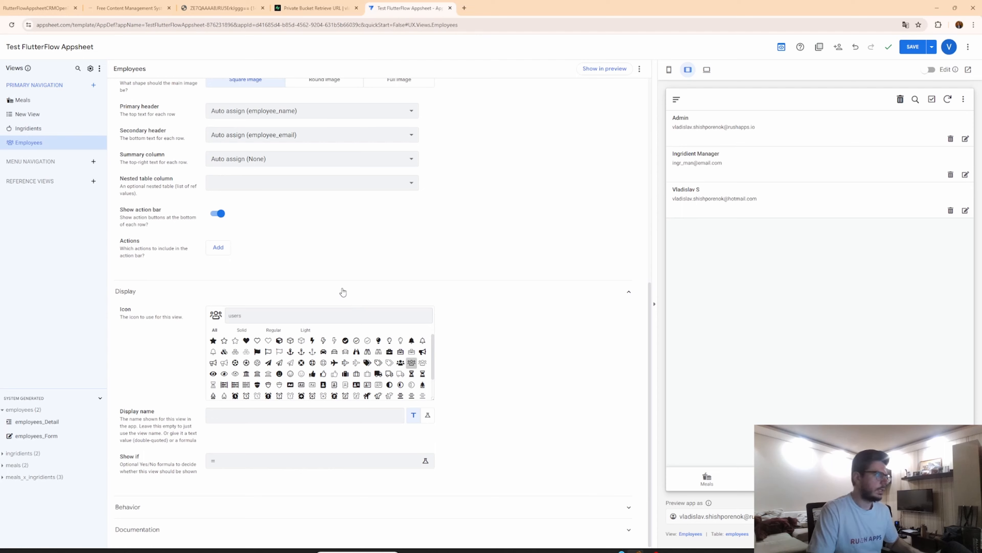
scroll(330, 278, up, 8)
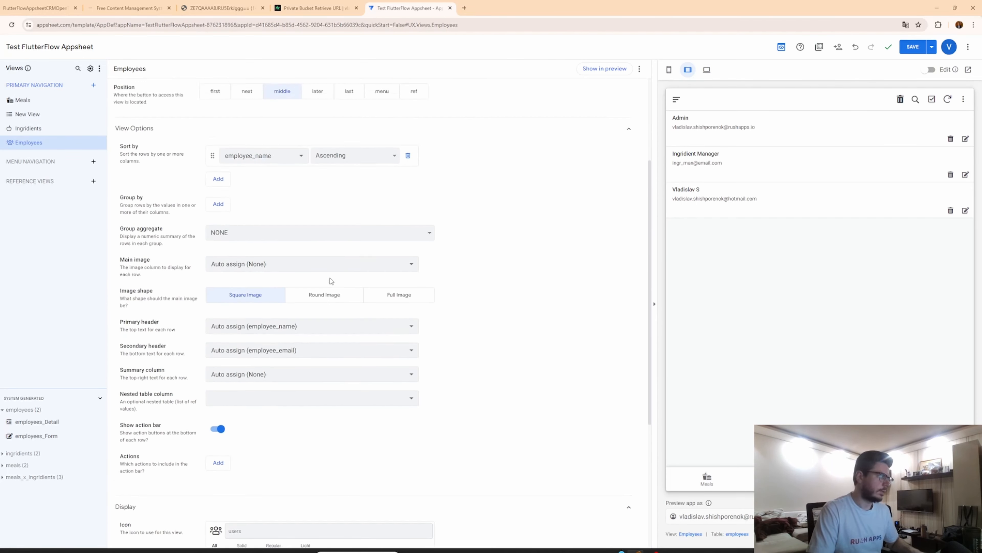
Delete the New View.
click(43, 116)
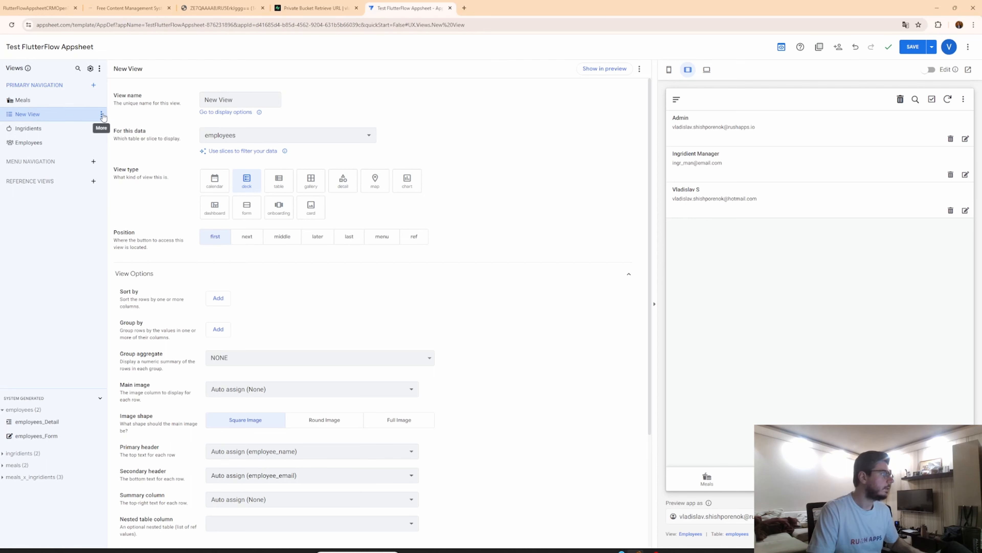
click(101, 114)
click(133, 182)
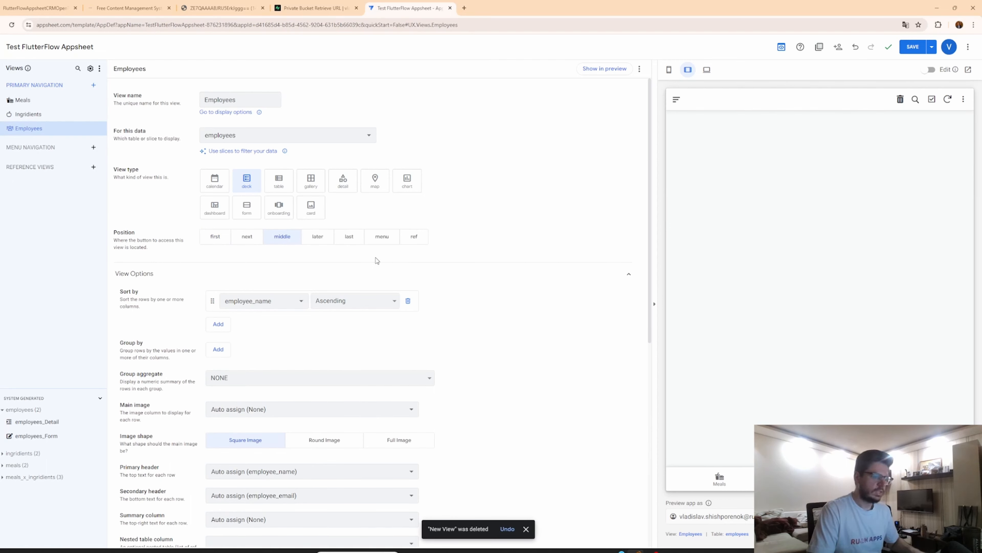
Switch the preview to Meals and open the meals_x_ingridients table's column list.
click(720, 480)
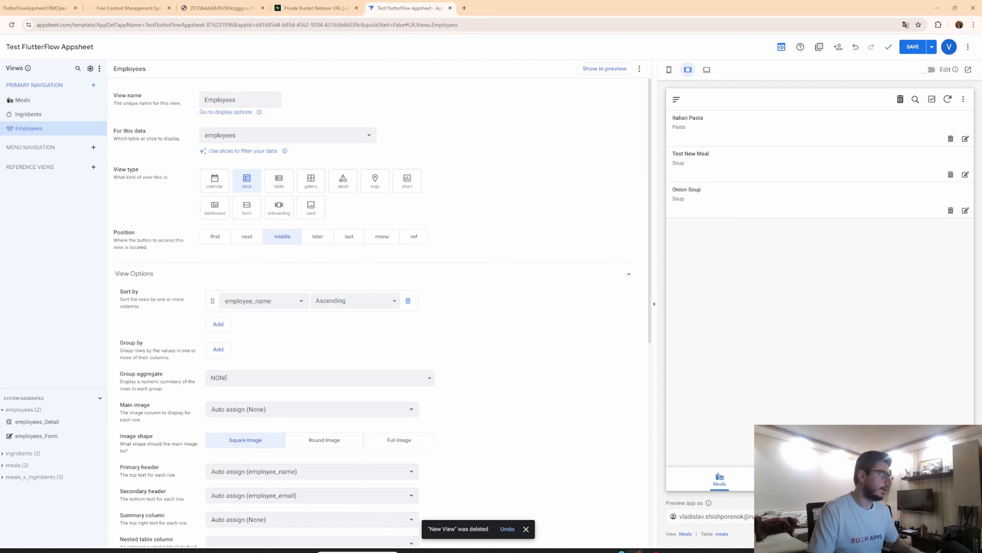
click(8, 99)
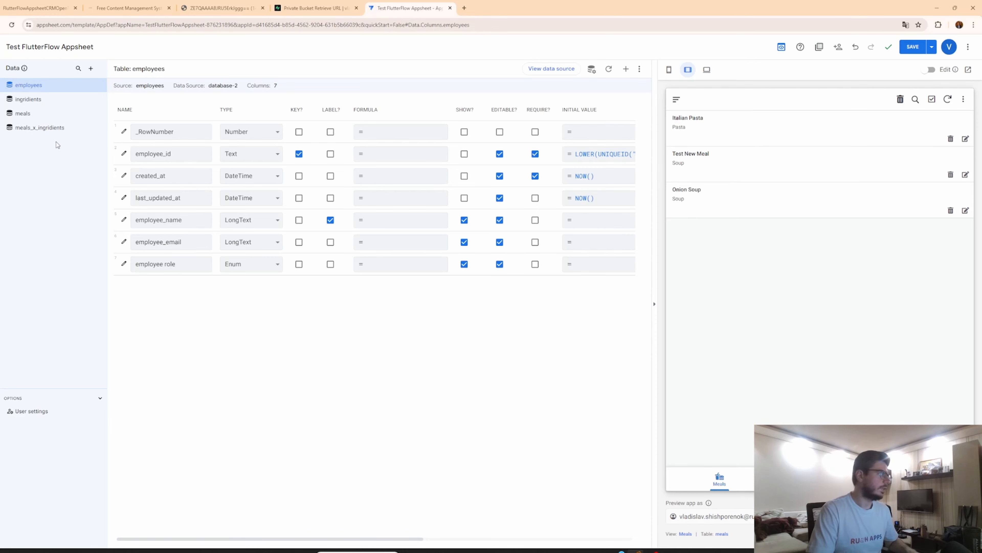
click(25, 129)
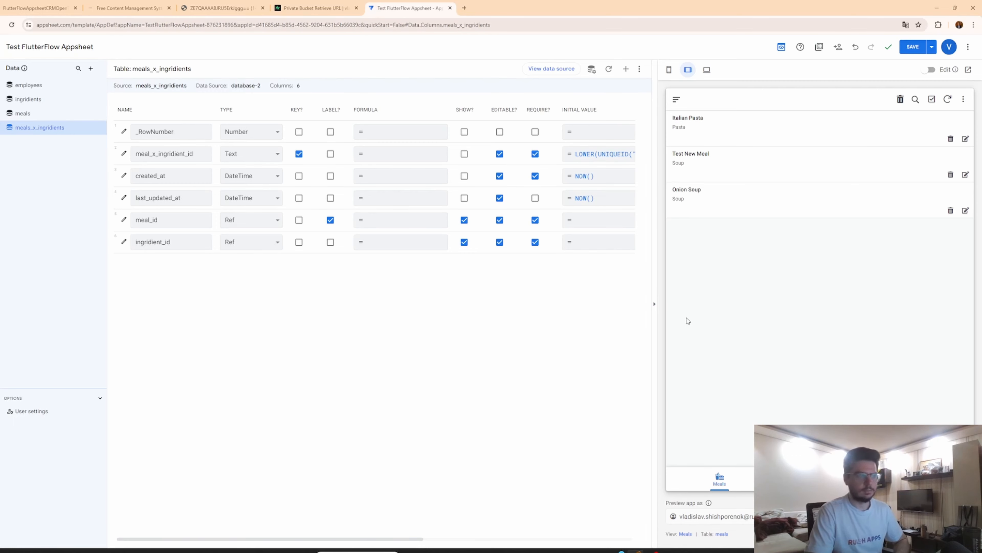
Examine the Italian Pasta and Boiled Water detail records and their related ingredient lists in the preview.
click(749, 134)
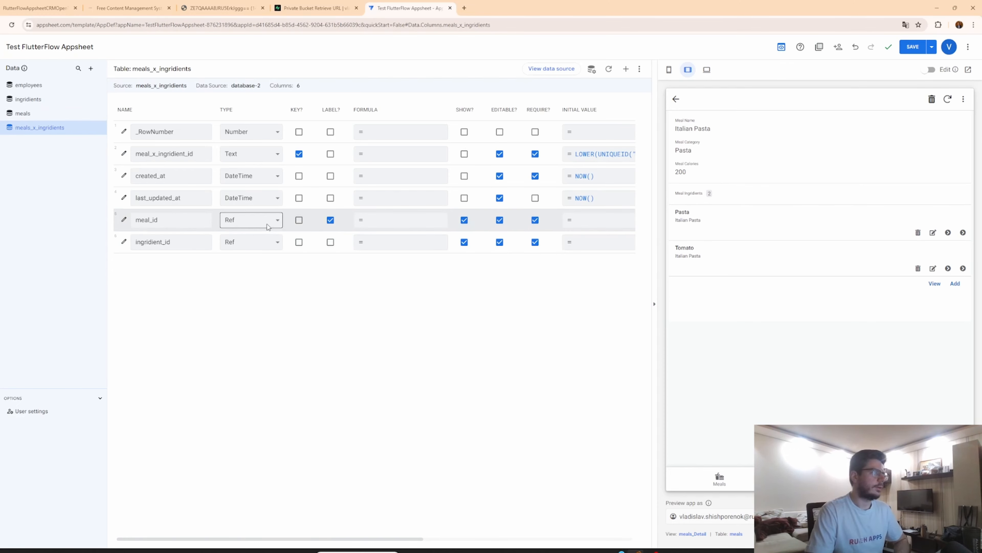
mouse_move(46, 122)
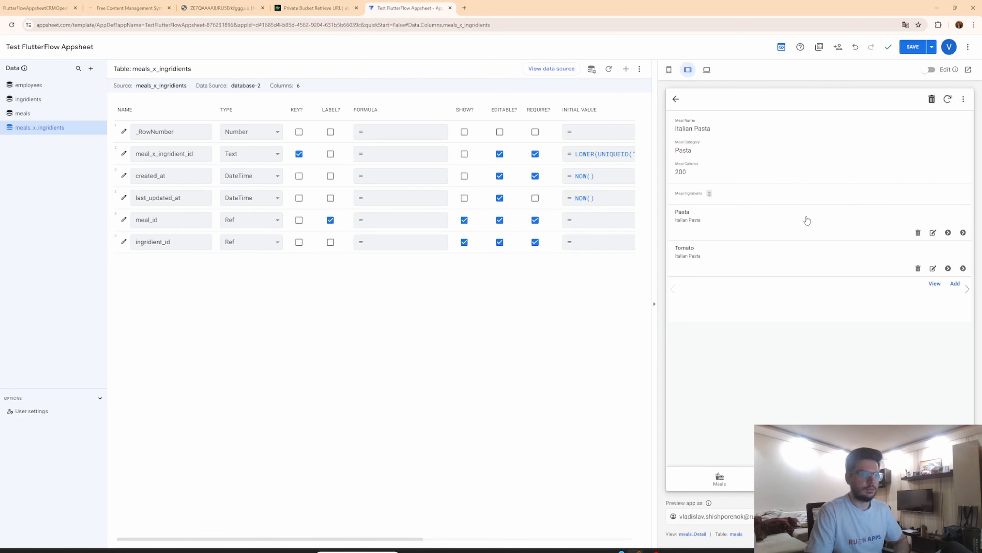
triple_click(681, 195)
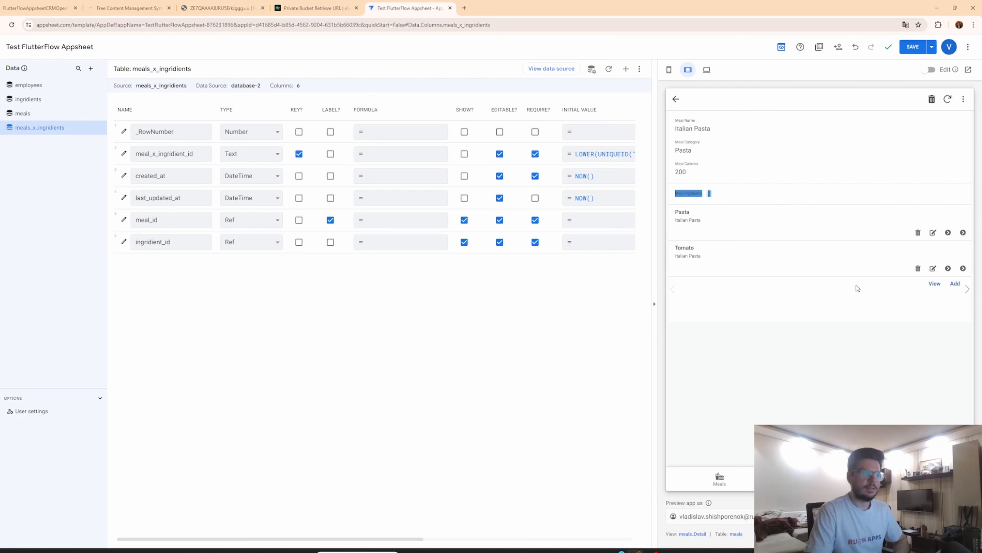
click(683, 193)
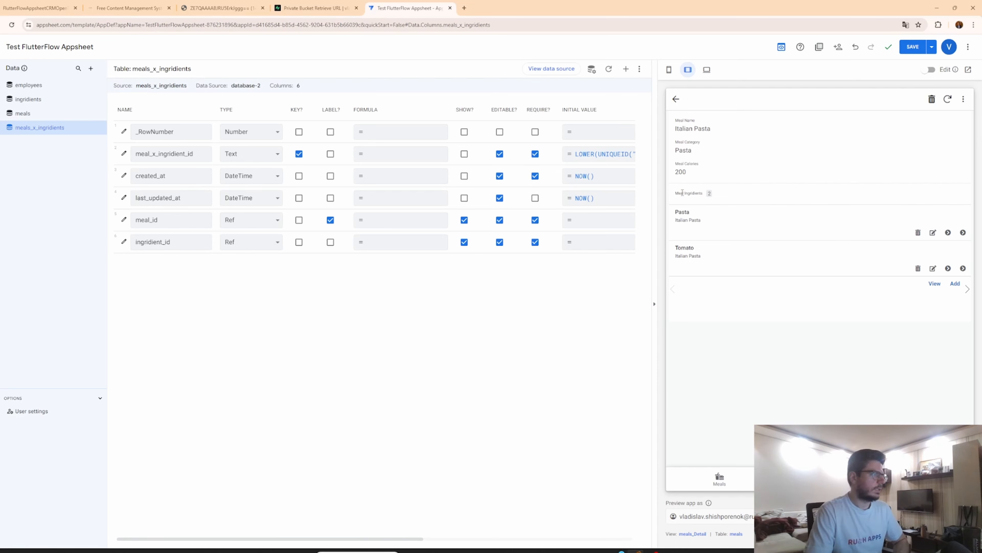
triple_click(677, 195)
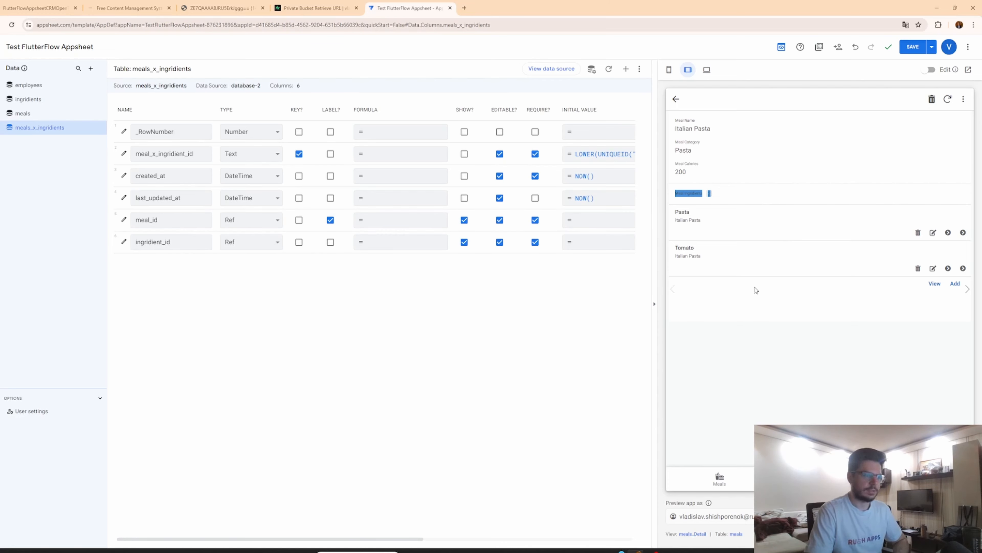
click(820, 479)
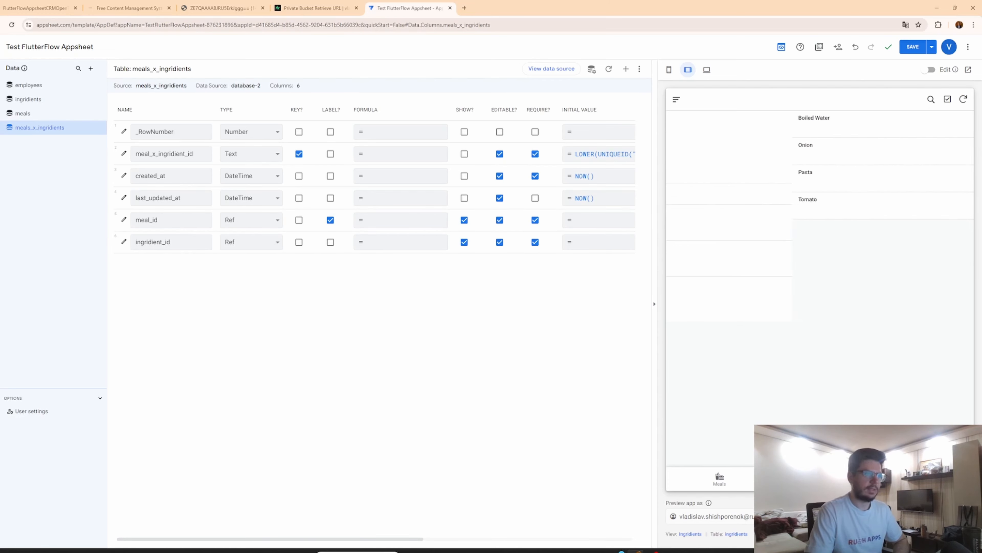
click(710, 122)
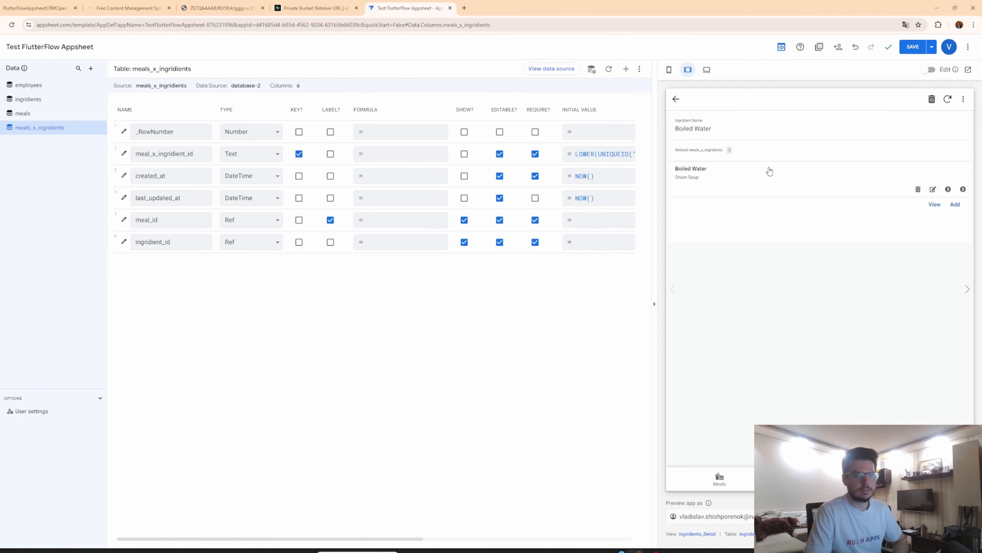
mouse_move(683, 150)
mouse_down()
mouse_move(752, 155)
mouse_move(677, 151)
mouse_up()
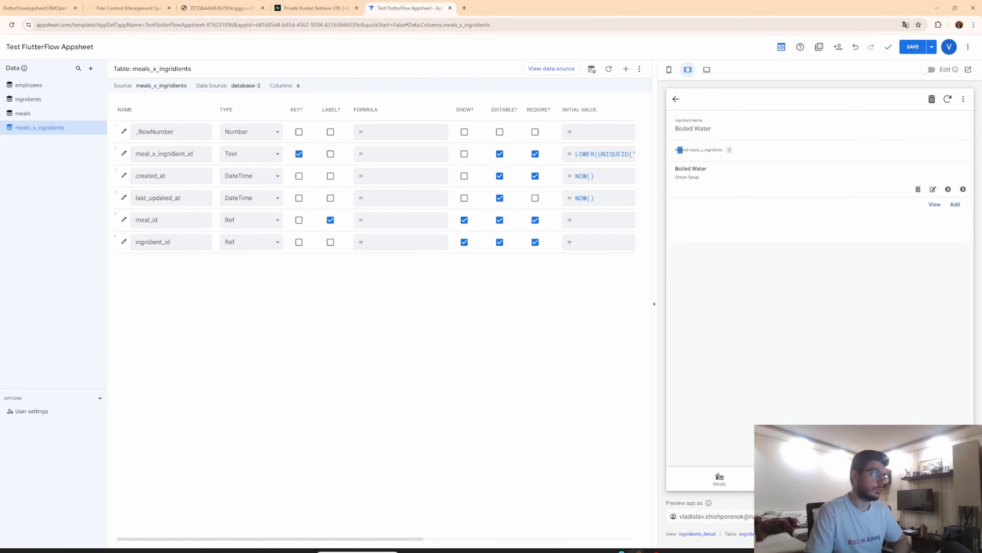
Start a new meal record in the preview and open its Meal Category choices.
click(27, 87)
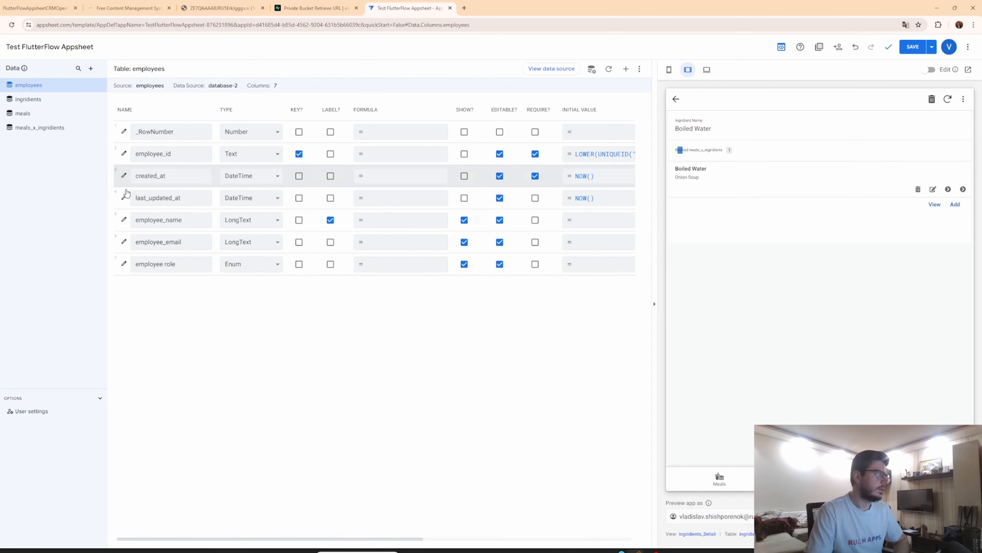
click(727, 481)
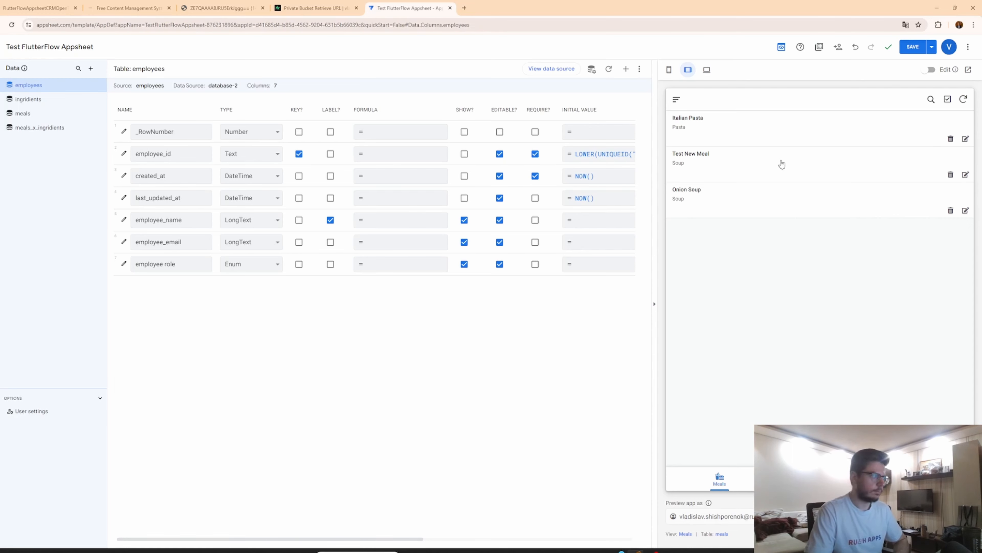
click(954, 447)
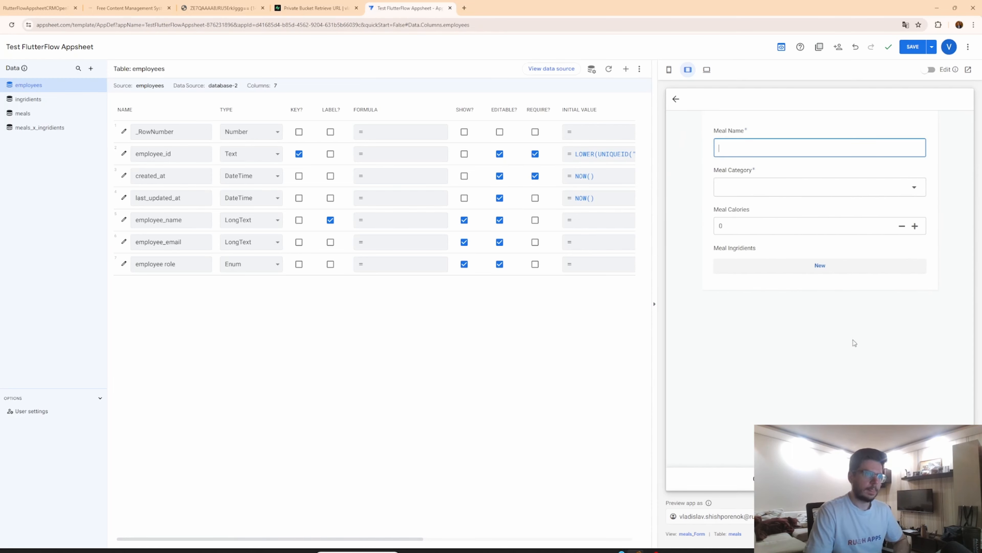
click(923, 194)
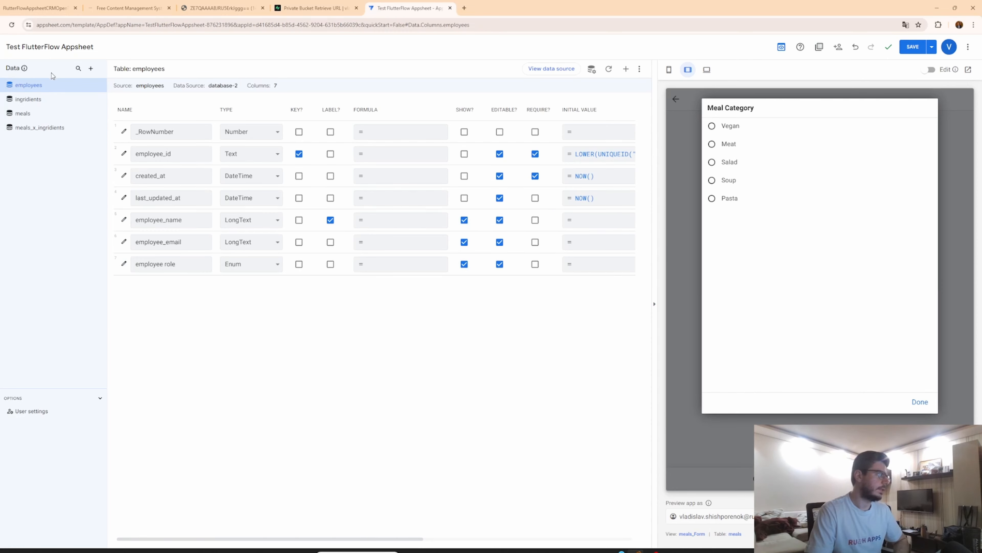
Inspect the meals table's meal_category column, its enum values and type options, then close the dialogs.
click(39, 113)
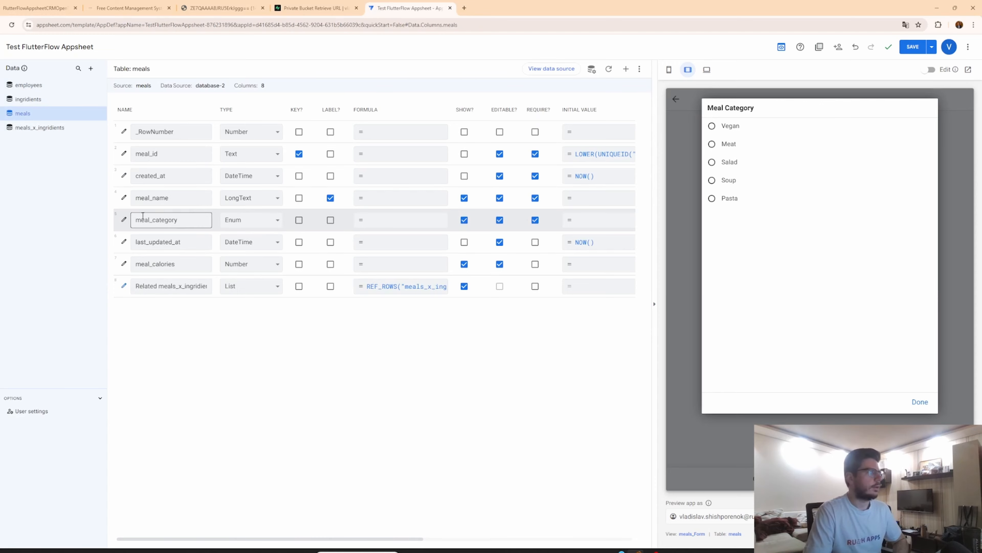
click(124, 220)
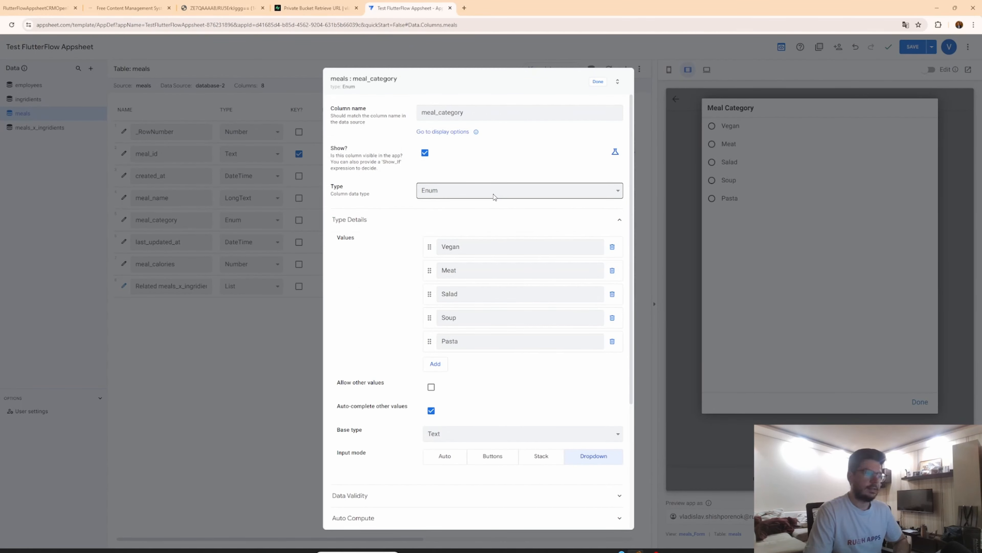
click(462, 247)
drag(463, 246, 415, 272)
click(492, 260)
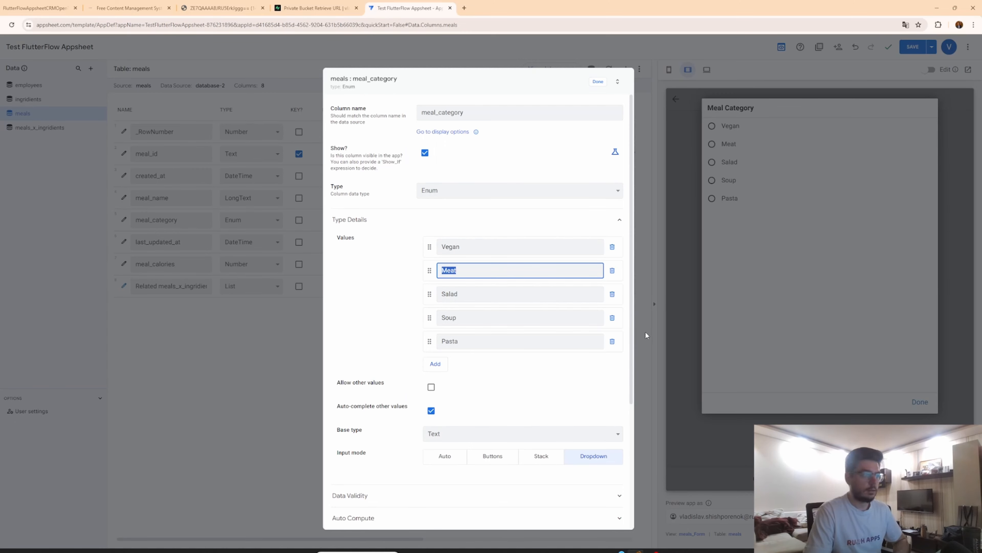
drag(502, 291, 354, 289)
click(478, 318)
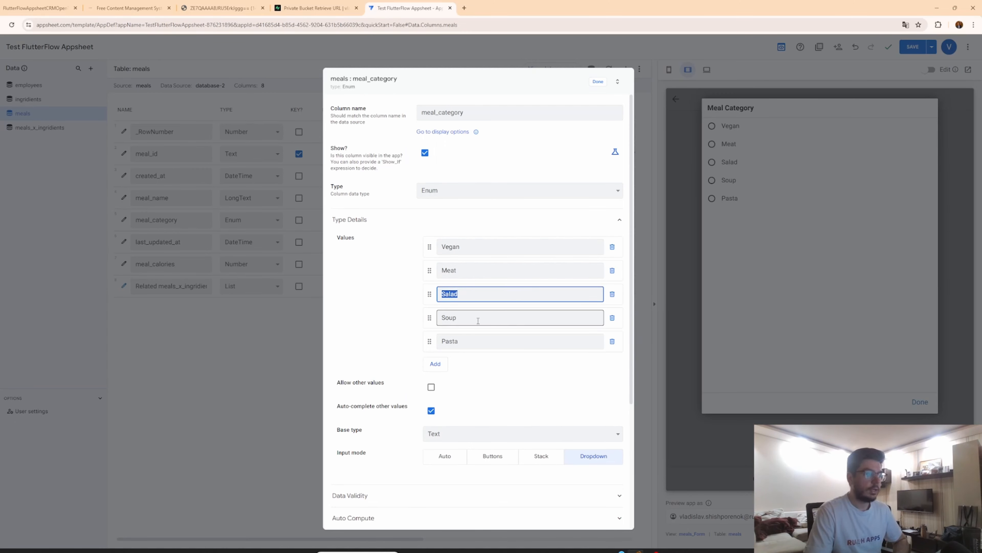
drag(479, 318, 353, 319)
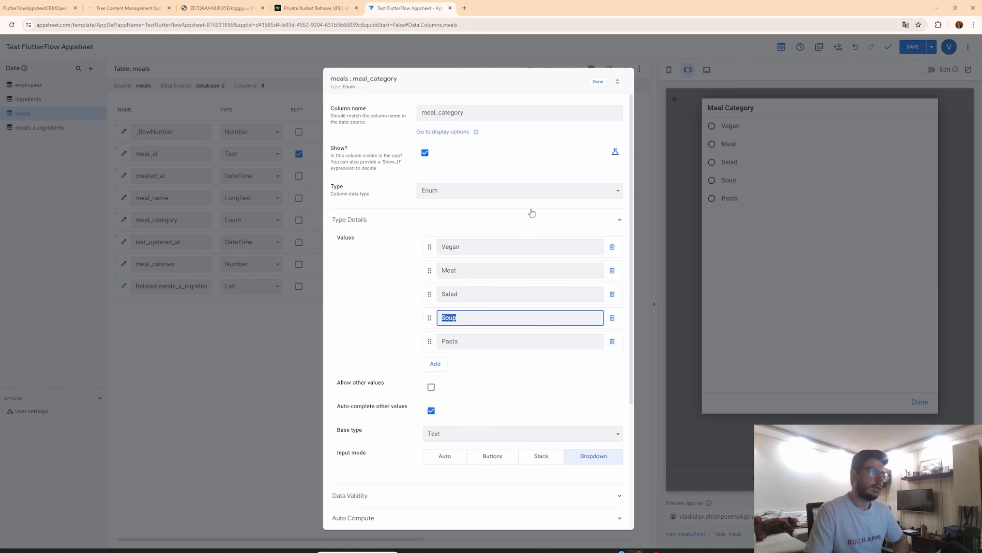
click(547, 194)
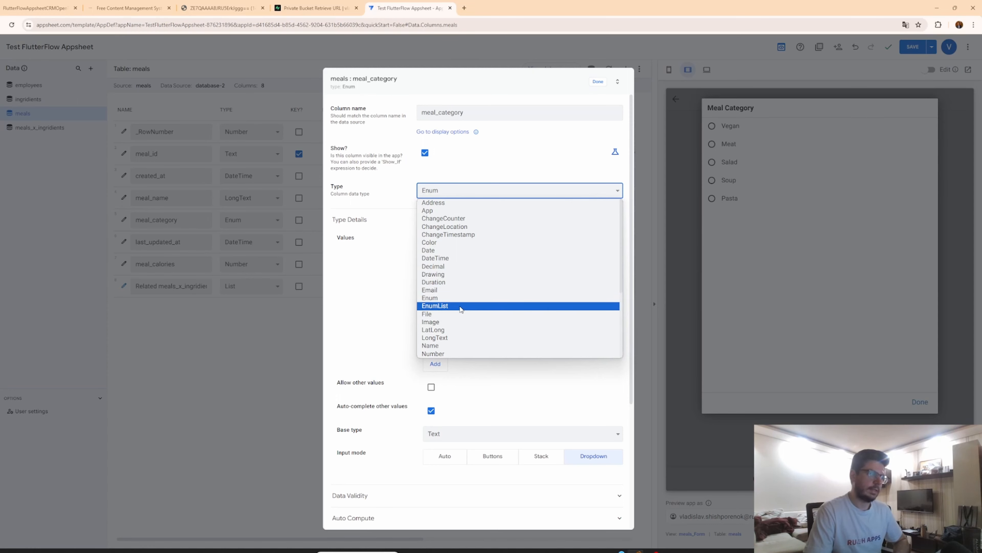
click(378, 307)
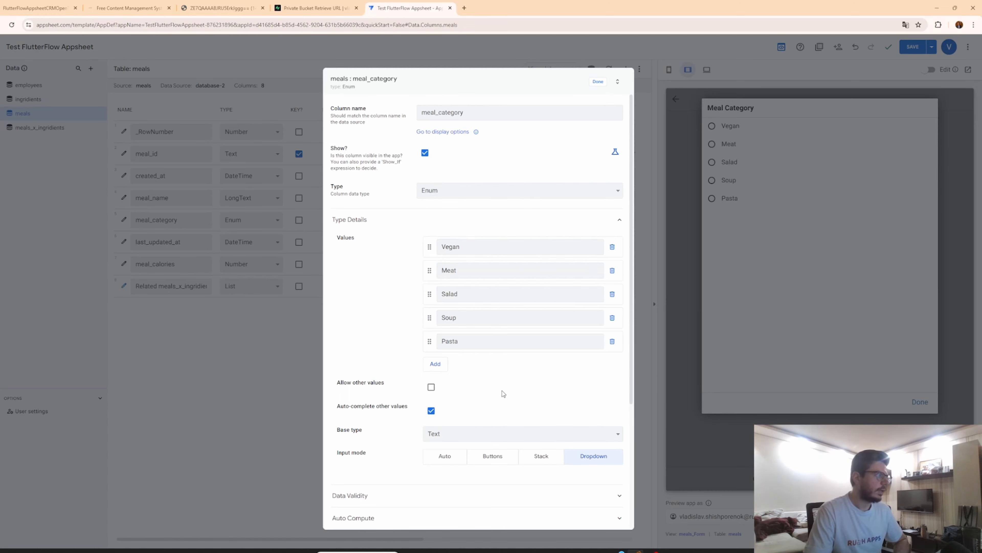
click(598, 81)
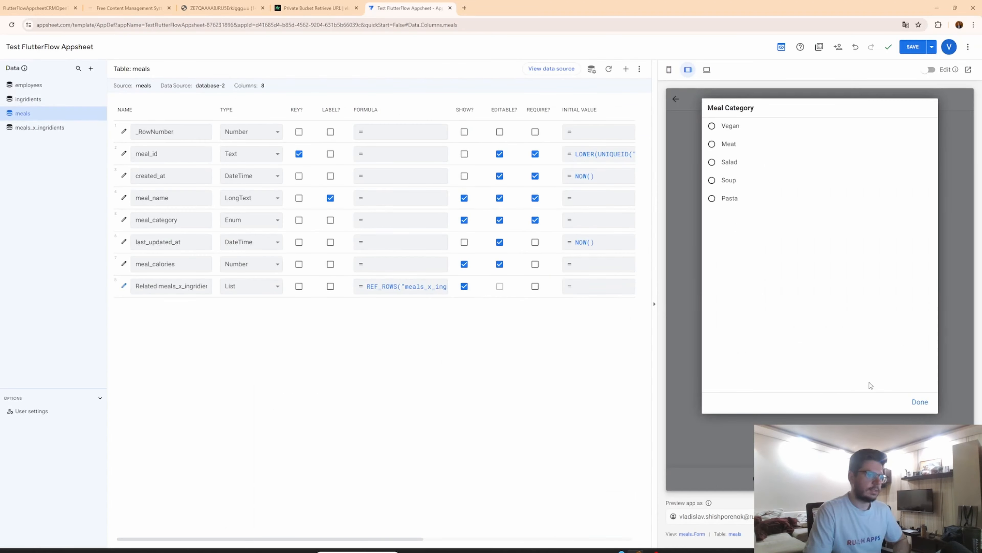
click(919, 402)
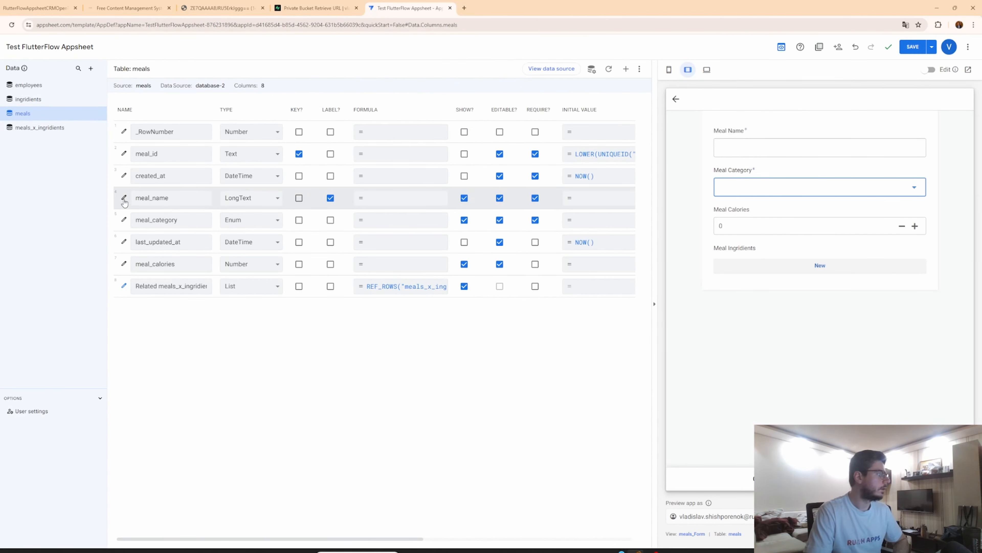
Try the Stack and Buttons input modes for meal_category, then set its input mode to Auto.
click(124, 220)
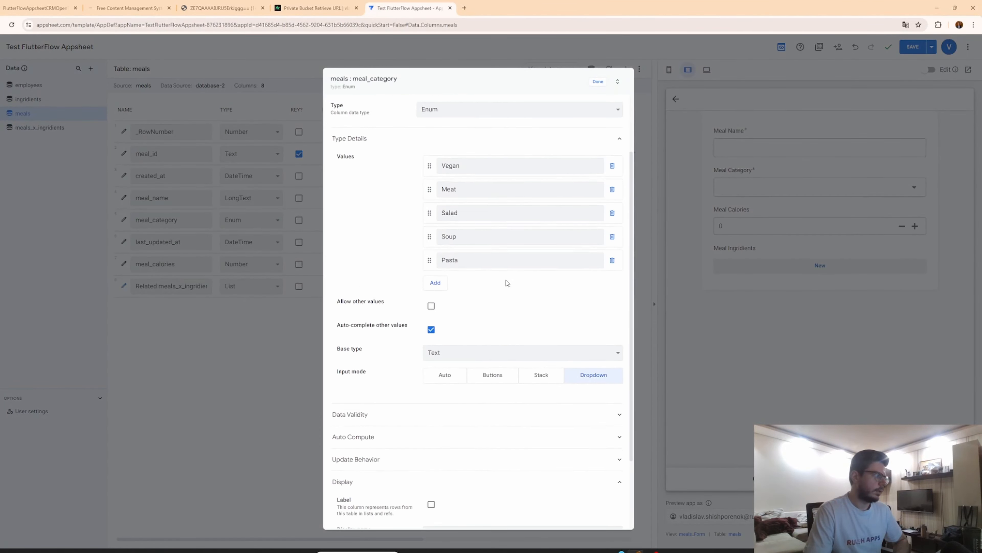
scroll(506, 282, down, 1)
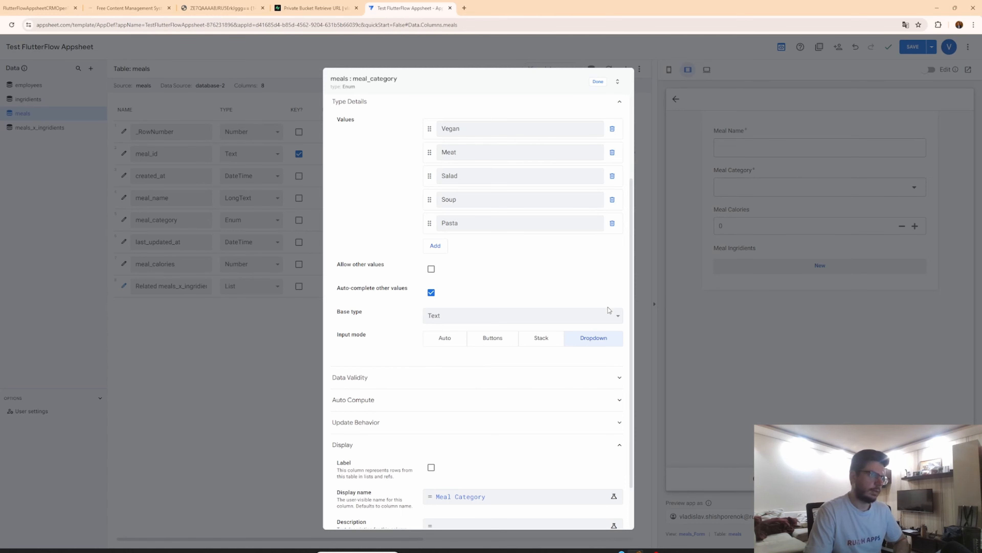
click(534, 343)
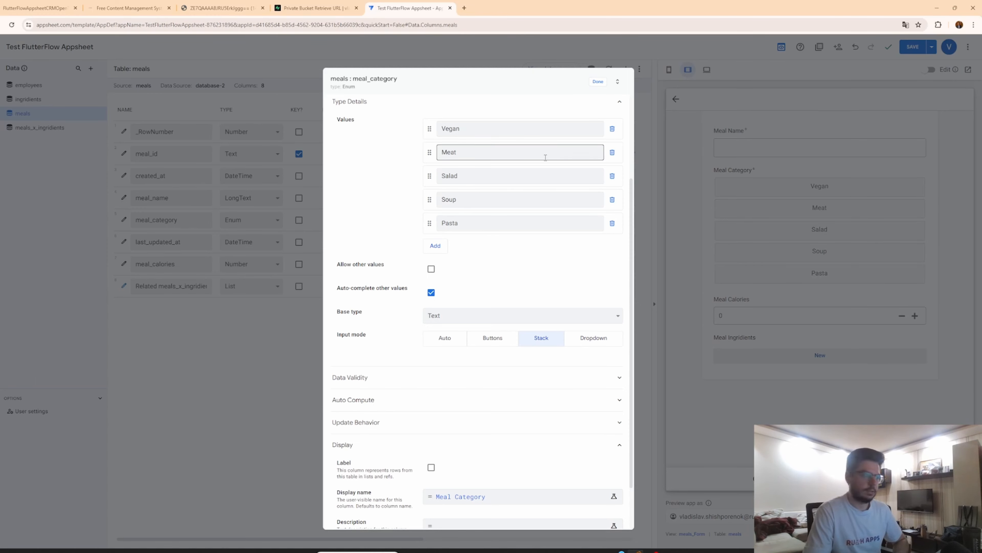
click(494, 339)
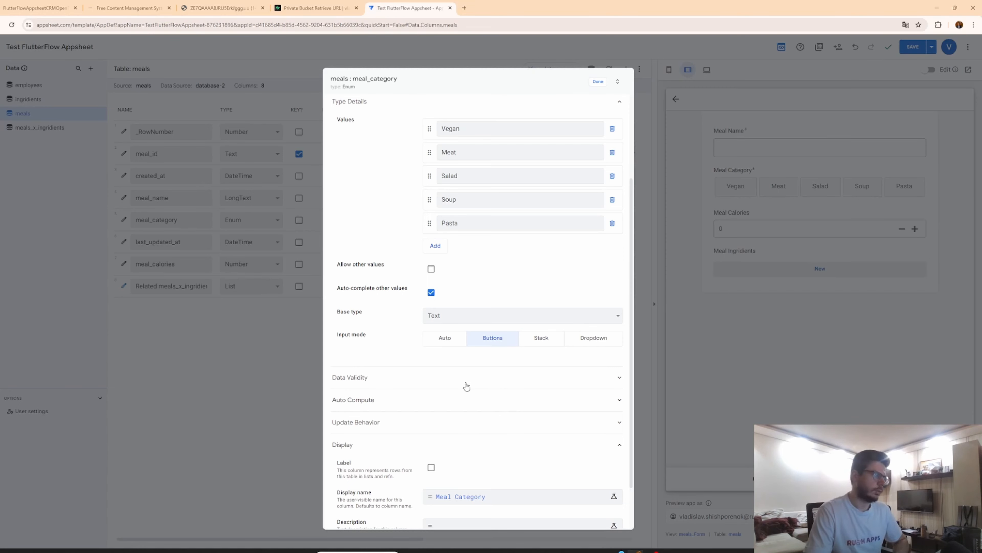
click(435, 344)
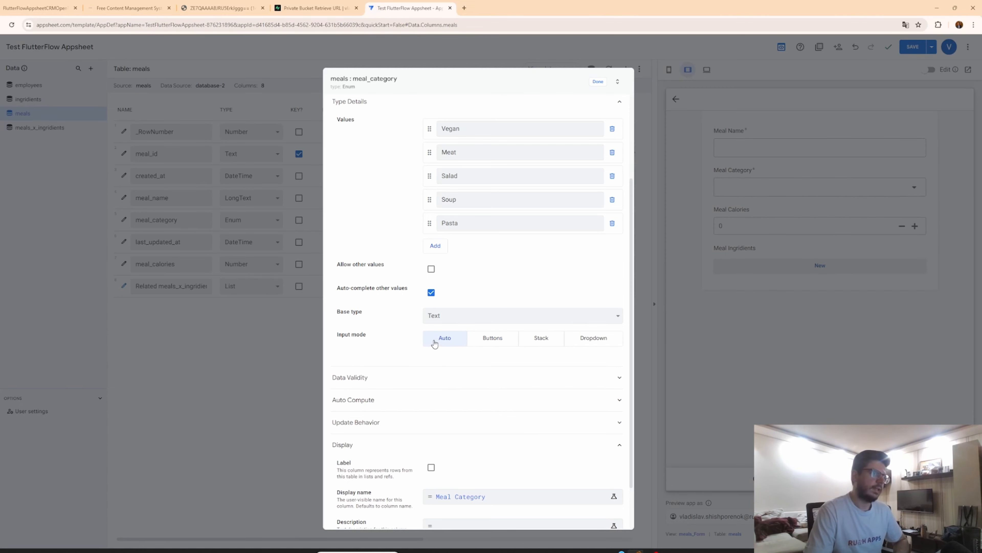
click(598, 82)
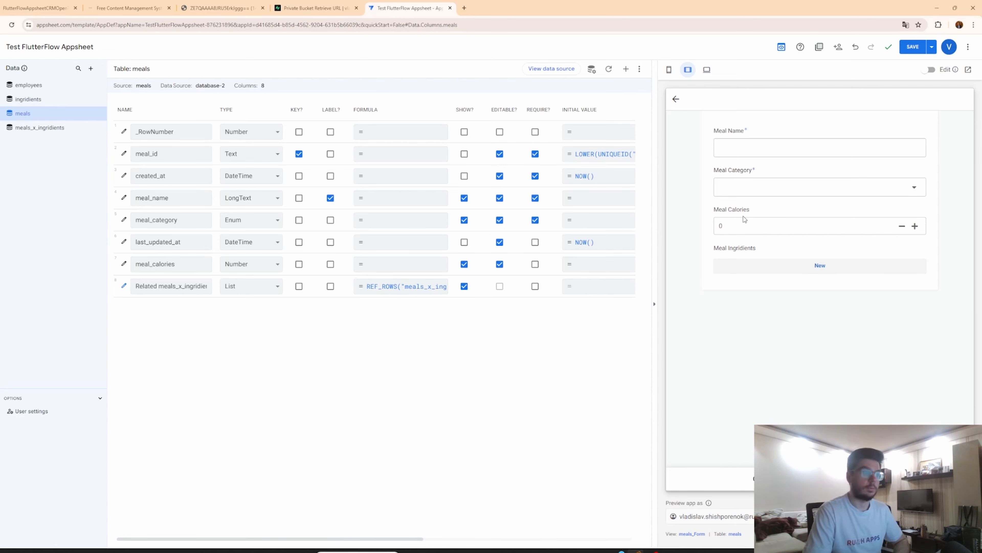
Inspect the meal_id reference column settings in the meals_x_ingridients table.
click(43, 131)
click(124, 220)
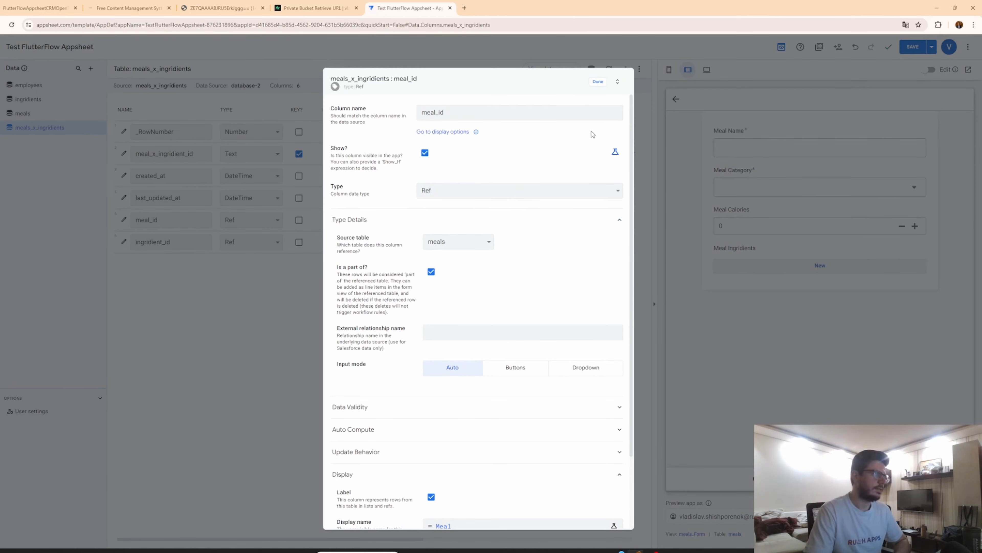
click(598, 83)
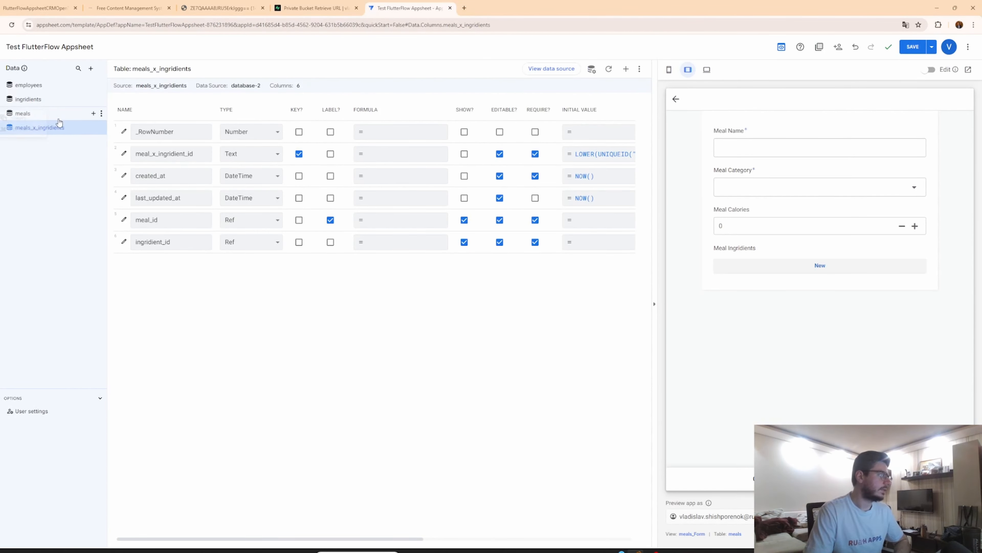
Open the app's actions section and return the preview to the Meals list.
mouse_move(1, 118)
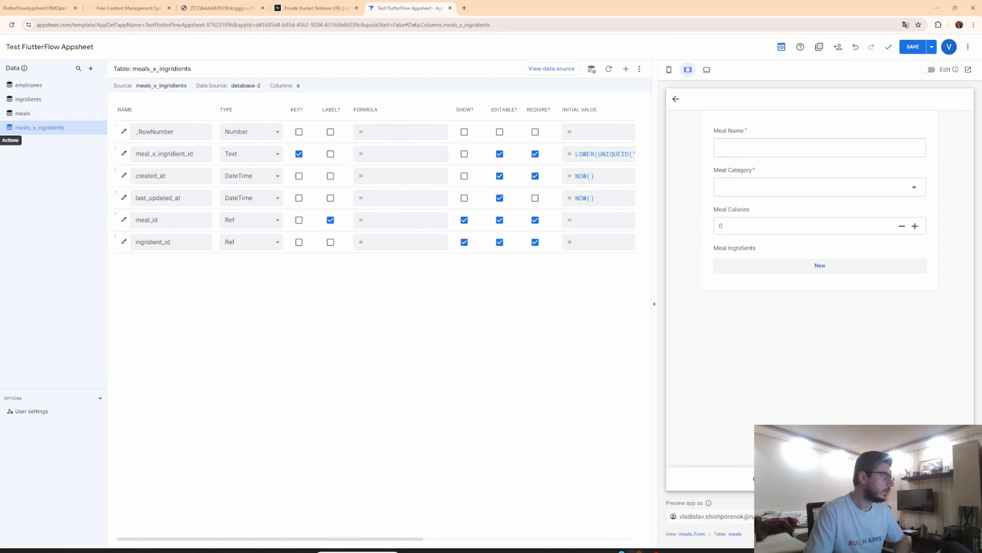
click(1, 140)
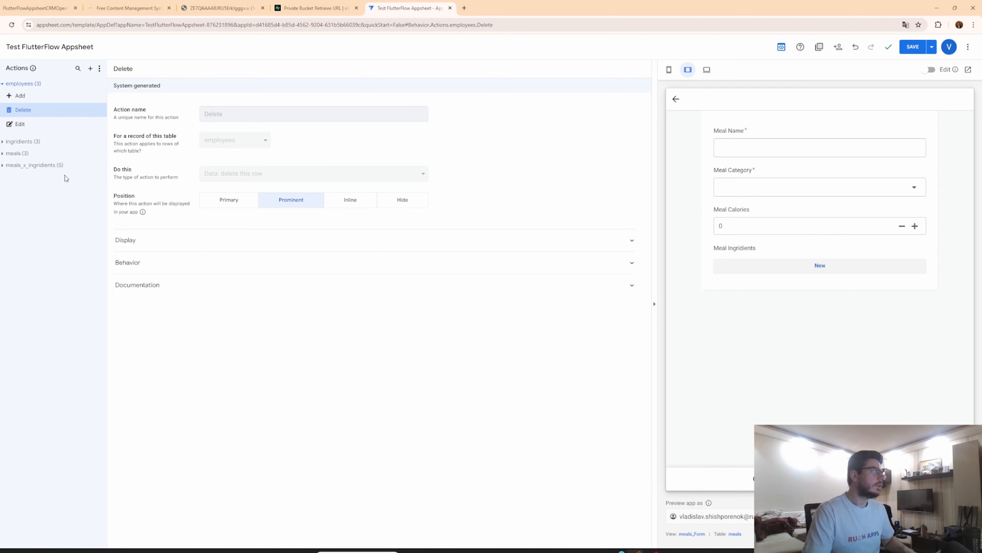
click(764, 479)
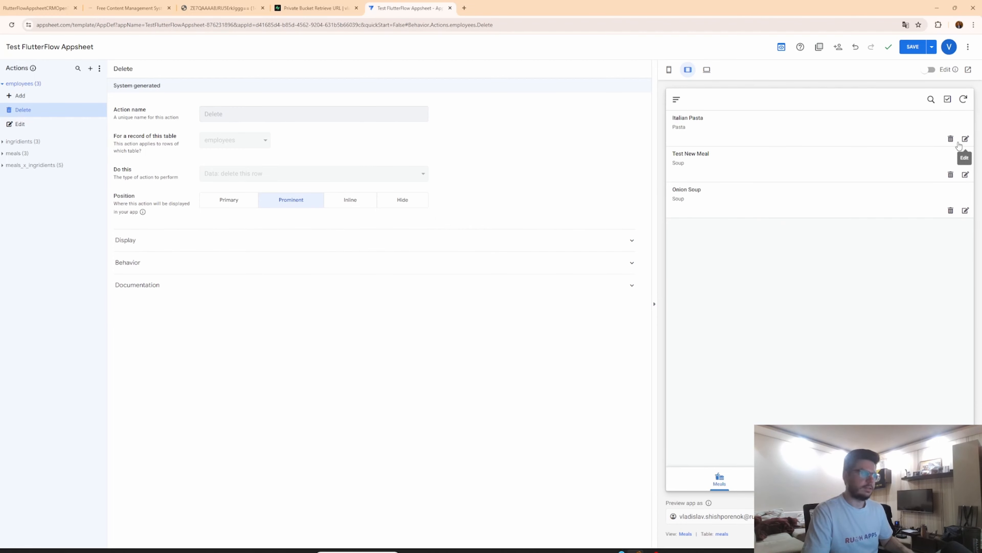
Create a new action for the meals table and review the available action types for it.
click(28, 157)
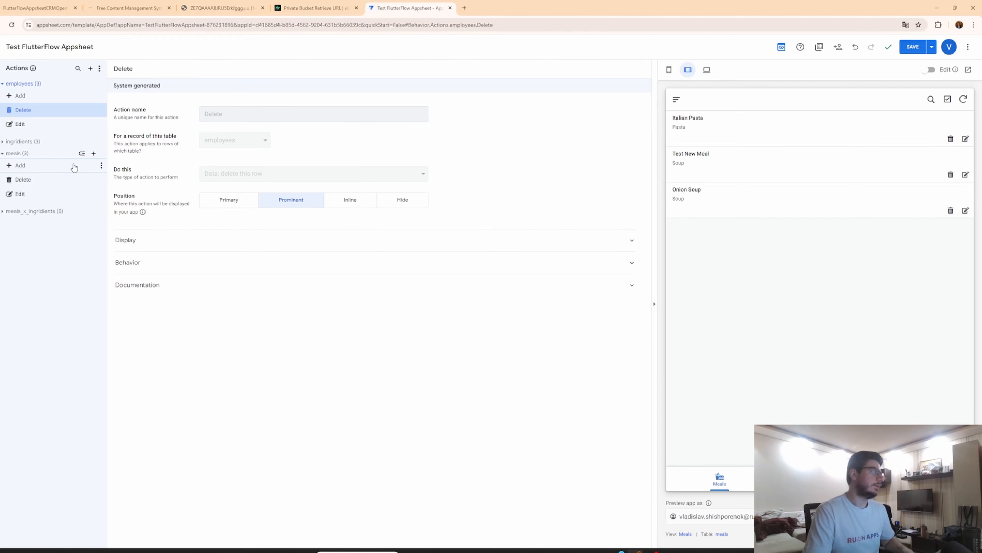
click(95, 154)
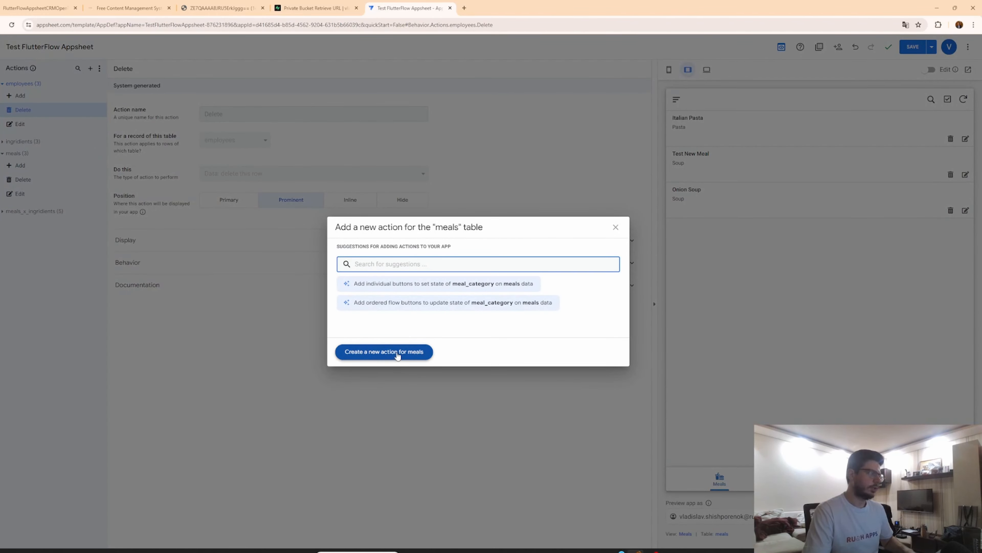
click(397, 352)
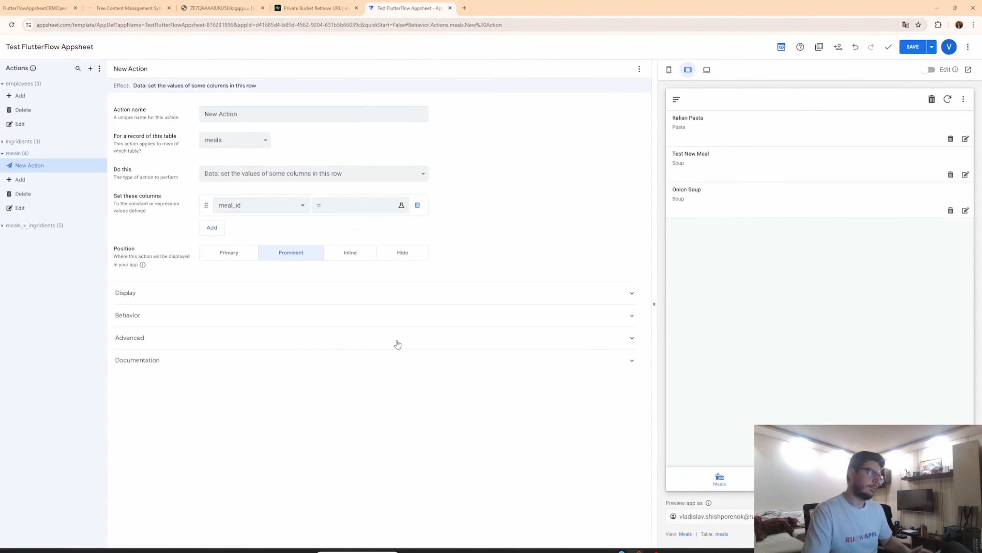
click(425, 173)
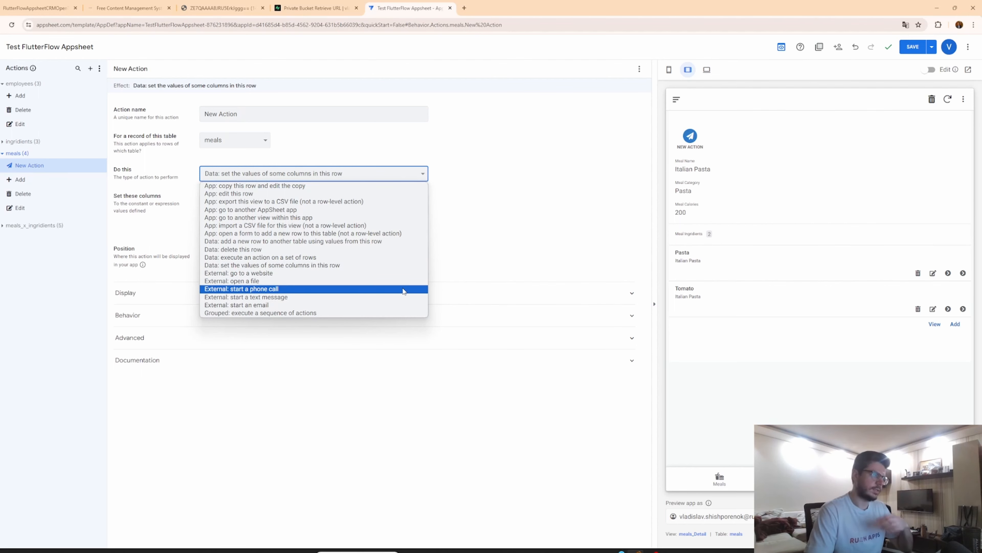
click(436, 376)
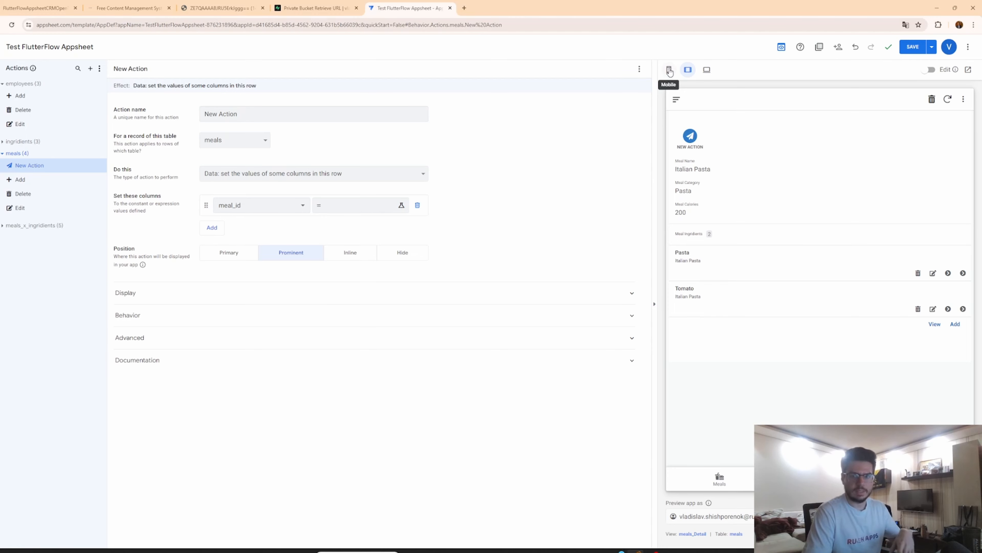
Switch the preview to the mobile layout and create a first automation bot.
click(669, 76)
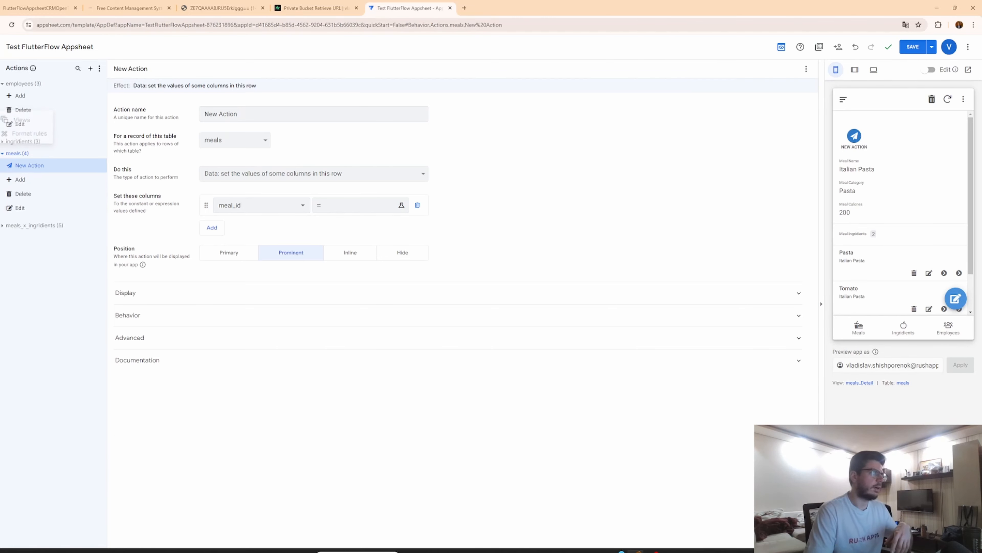
mouse_move(10, 120)
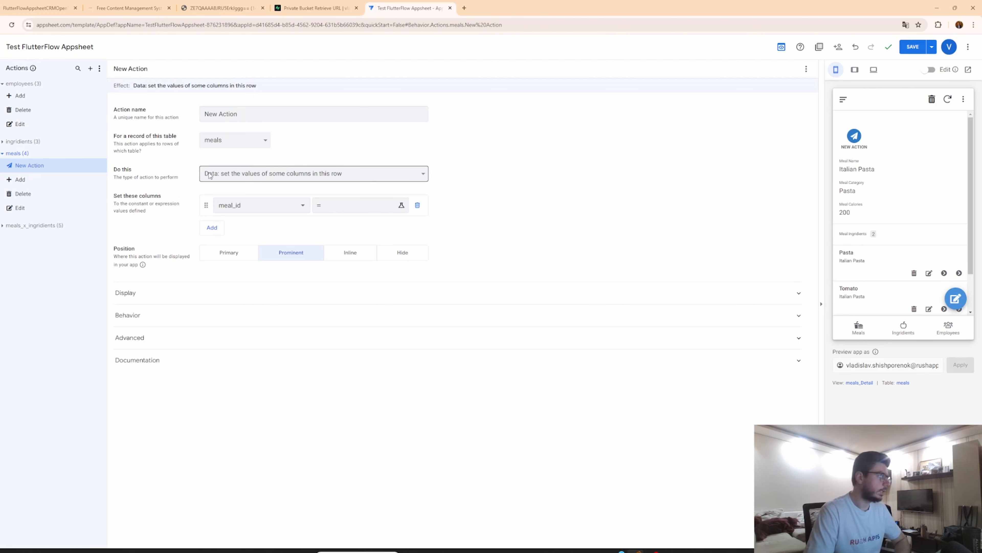
click(2, 158)
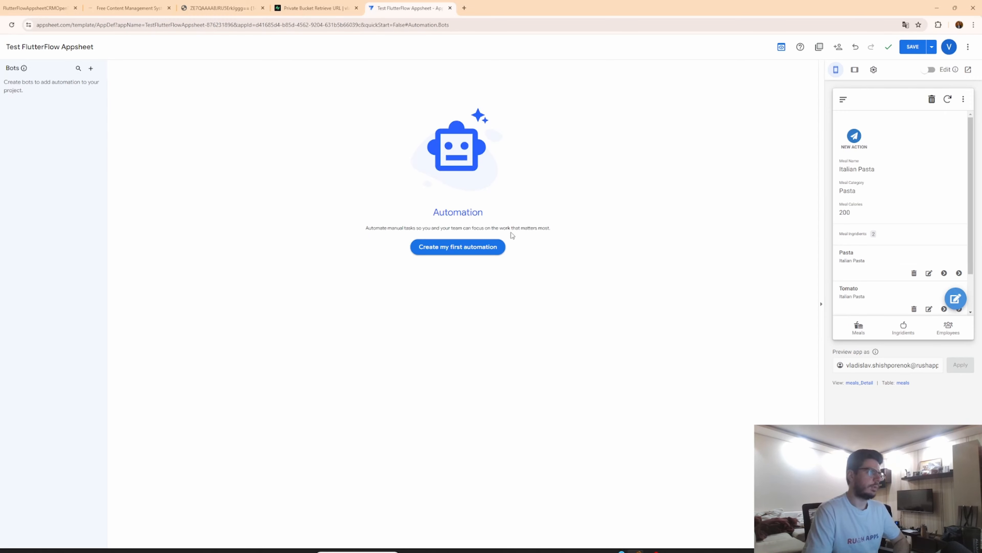
click(467, 252)
click(365, 352)
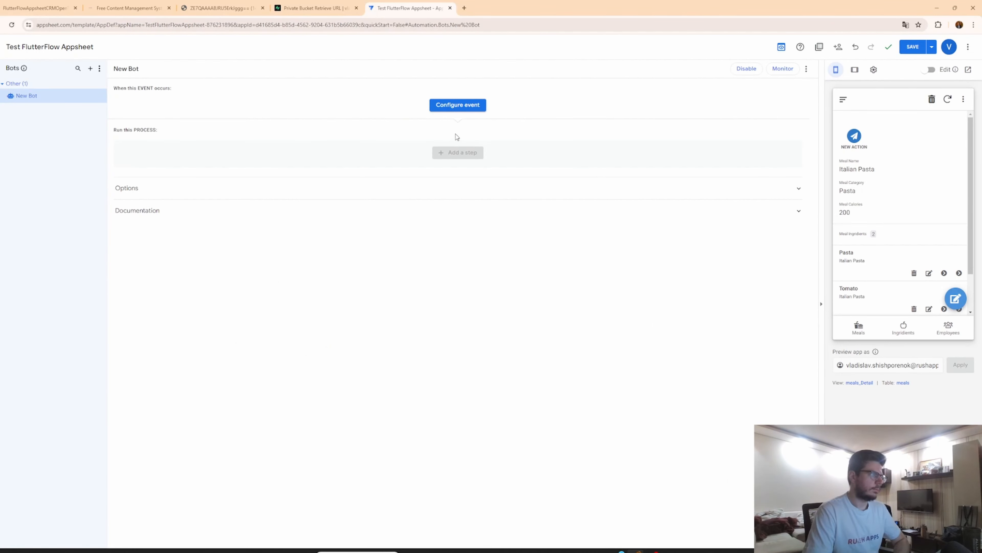
Configure a custom event for the new bot, reviewing its Data change event type options.
click(470, 110)
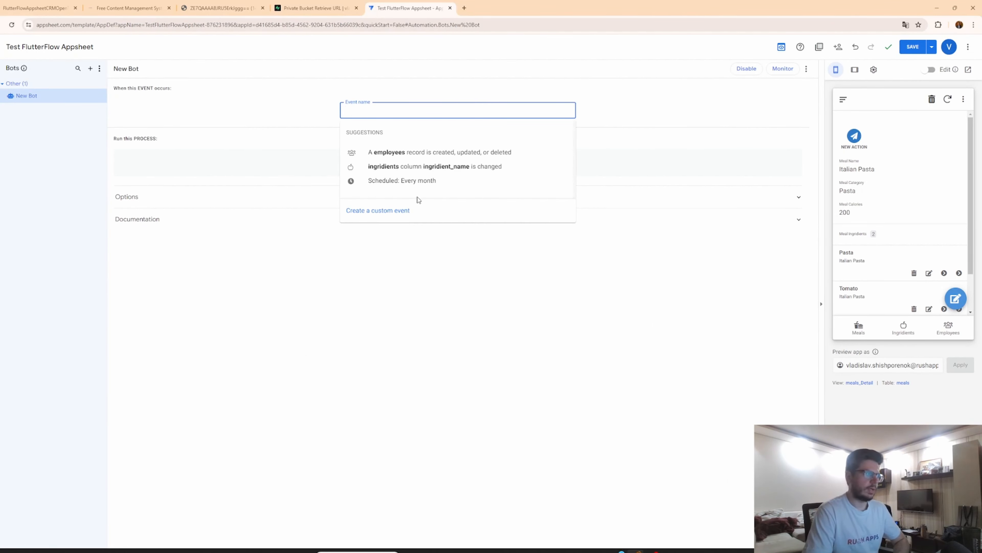
click(420, 208)
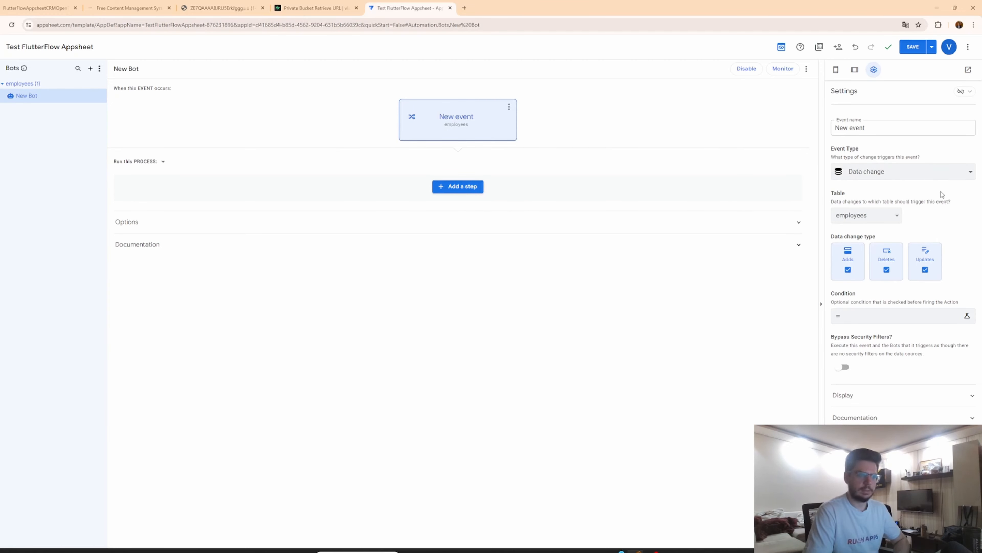
click(886, 177)
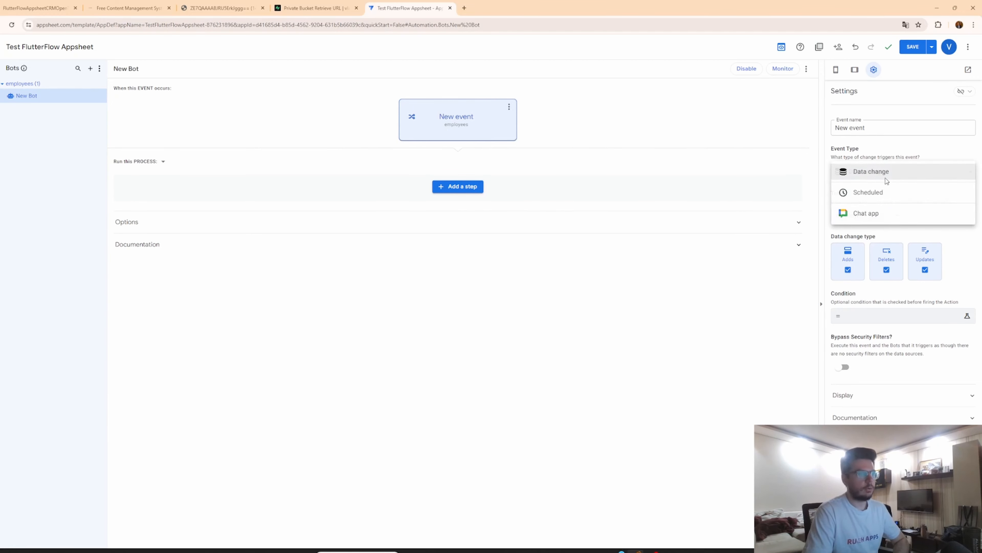
click(827, 201)
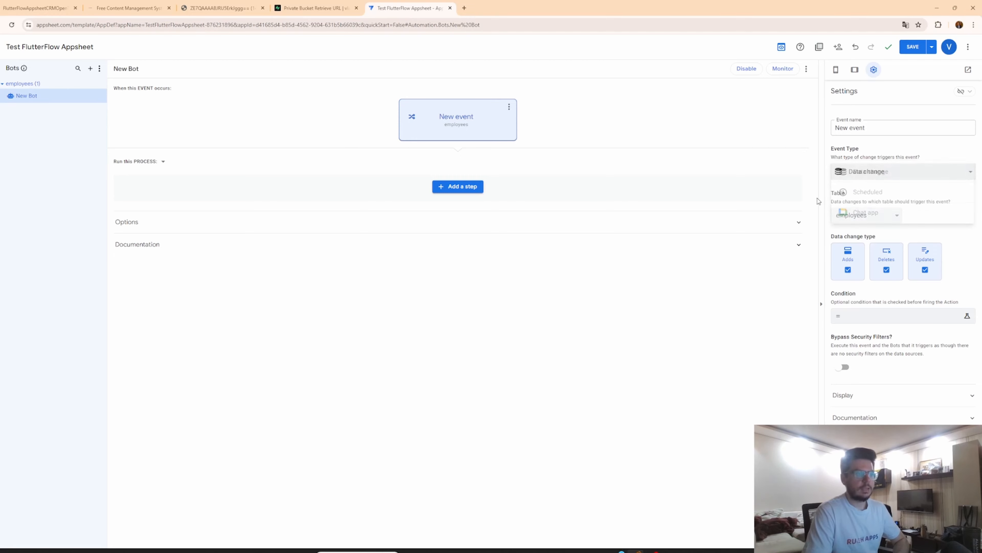
Add a custom step to the bot's process and set it to run a data action.
click(475, 186)
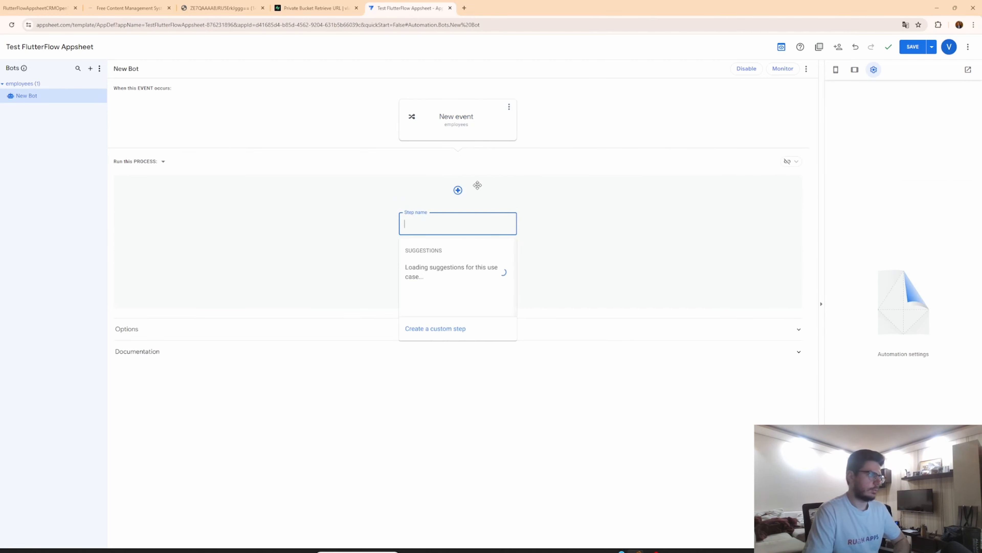
click(454, 328)
click(464, 233)
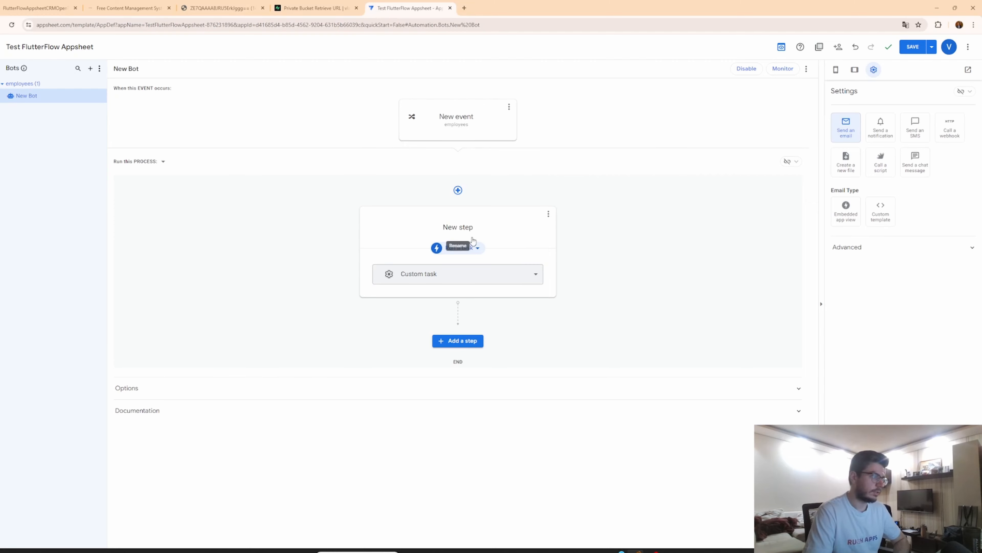
click(460, 247)
click(468, 286)
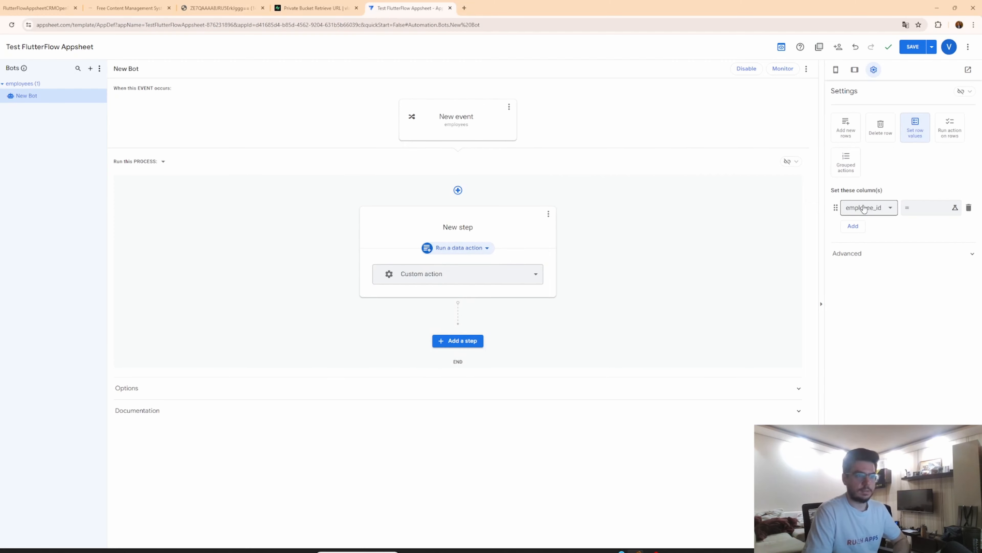
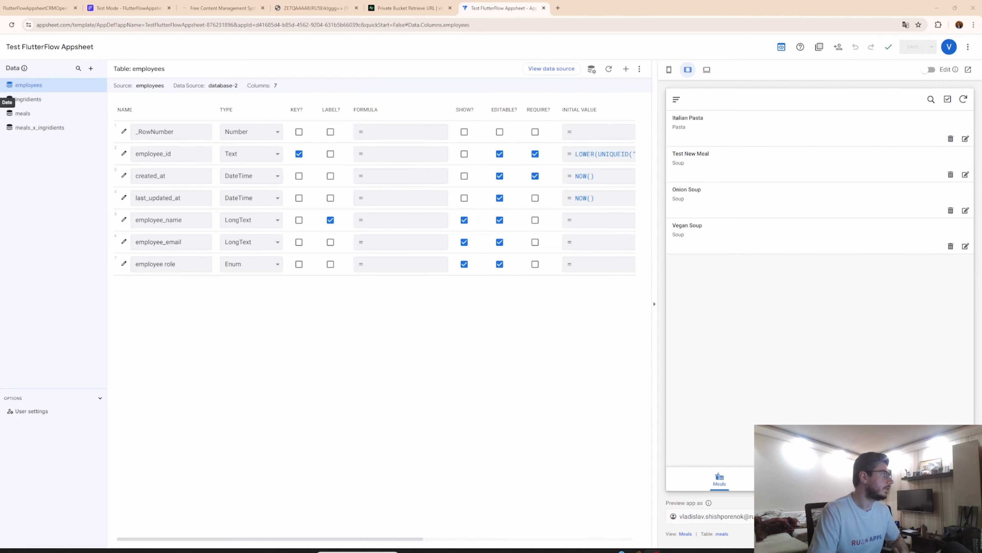
Try setting the employees table's security filter to USEREMAIL() in its table settings.
click(595, 69)
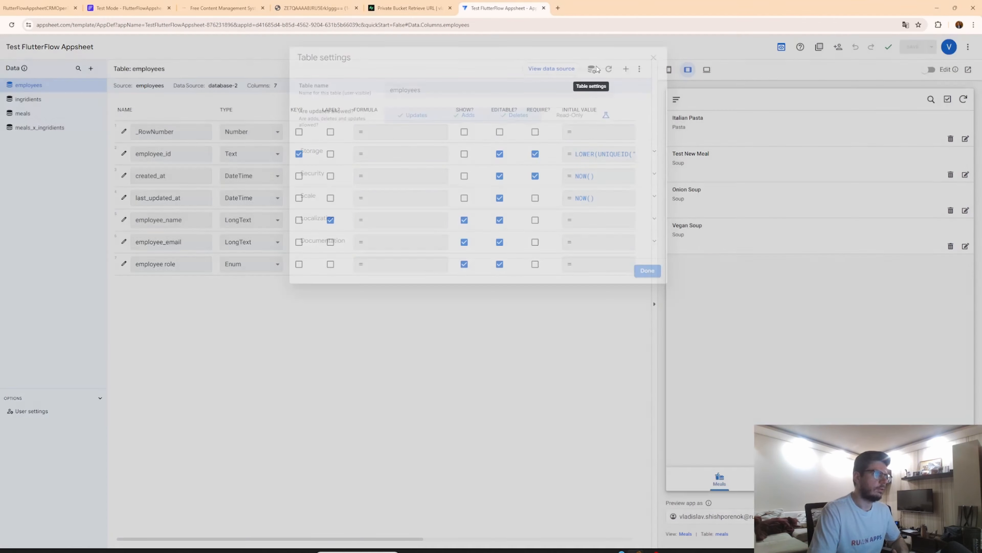
click(347, 154)
click(349, 155)
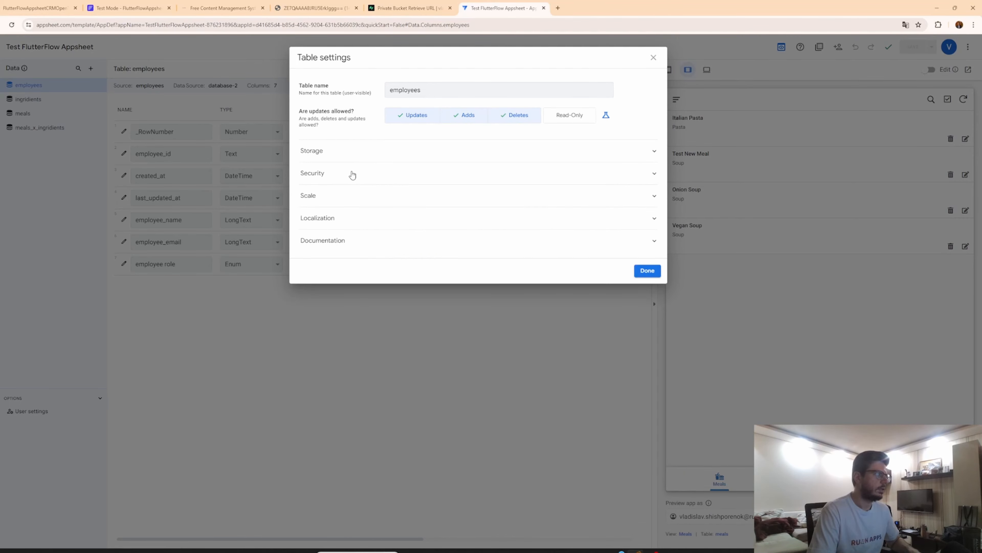
click(353, 175)
click(512, 238)
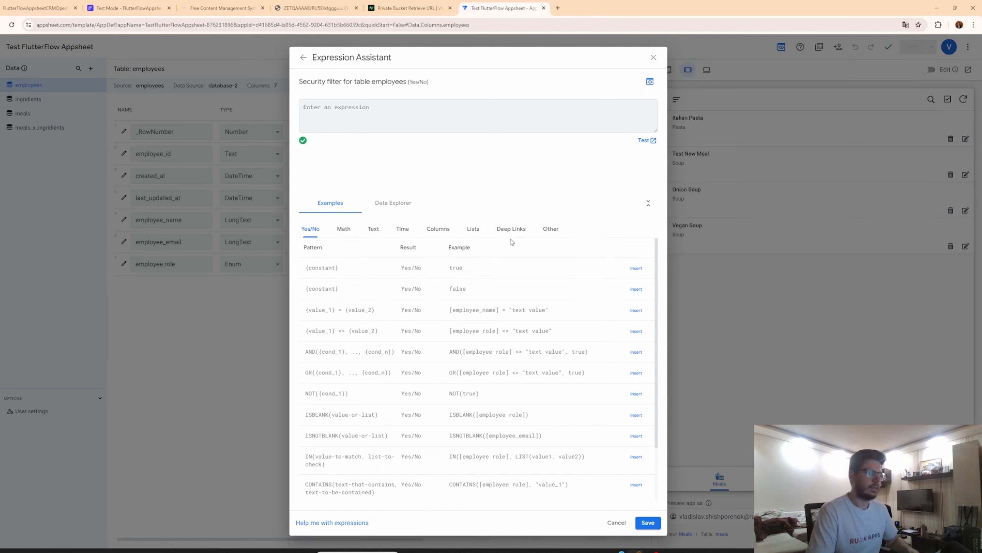
text(us)
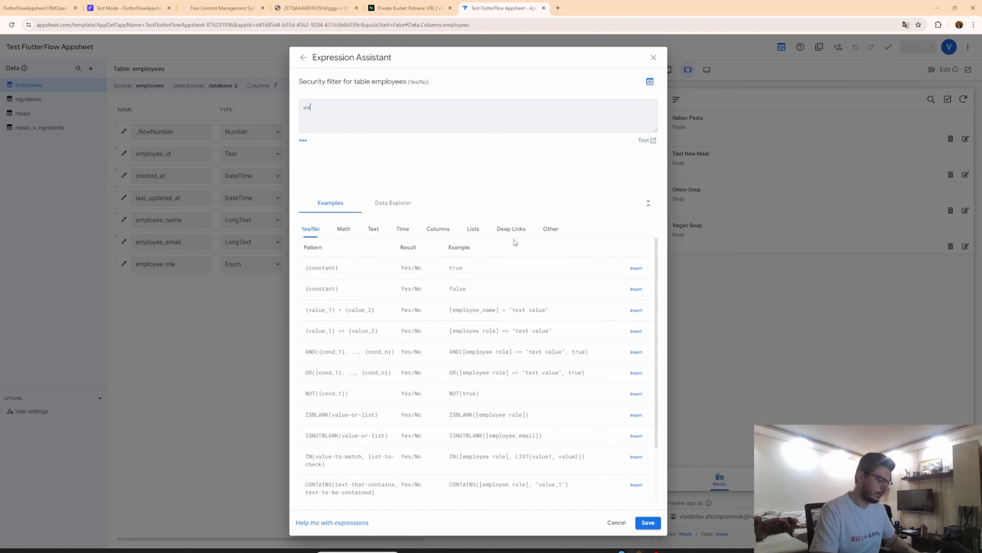
text(er)
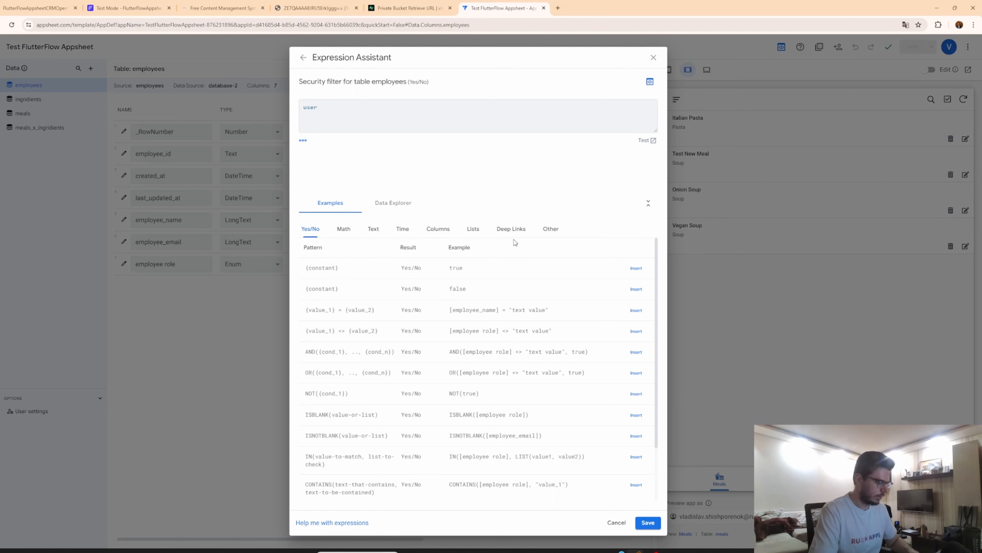
text(email)
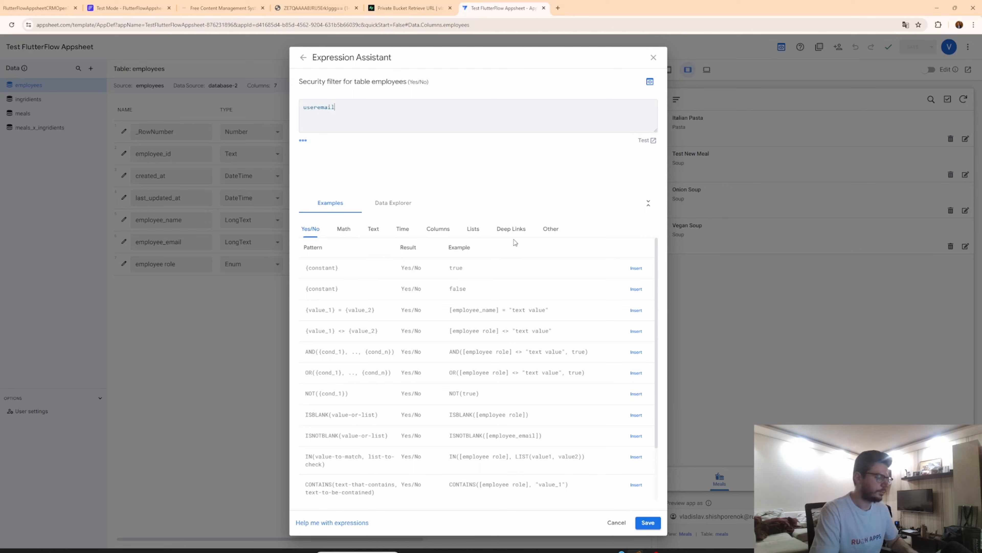
text(()
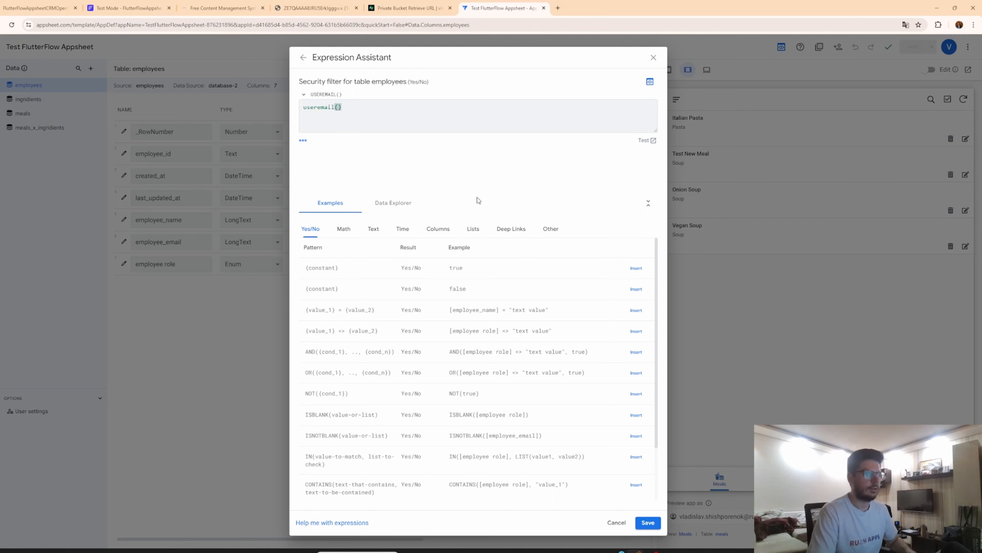
key(ctrl+a)
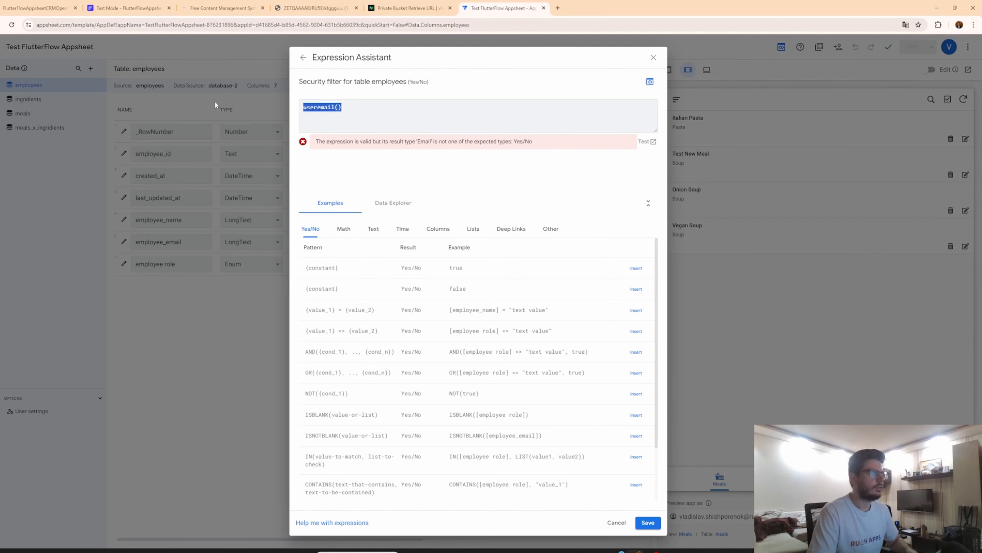
click(346, 108)
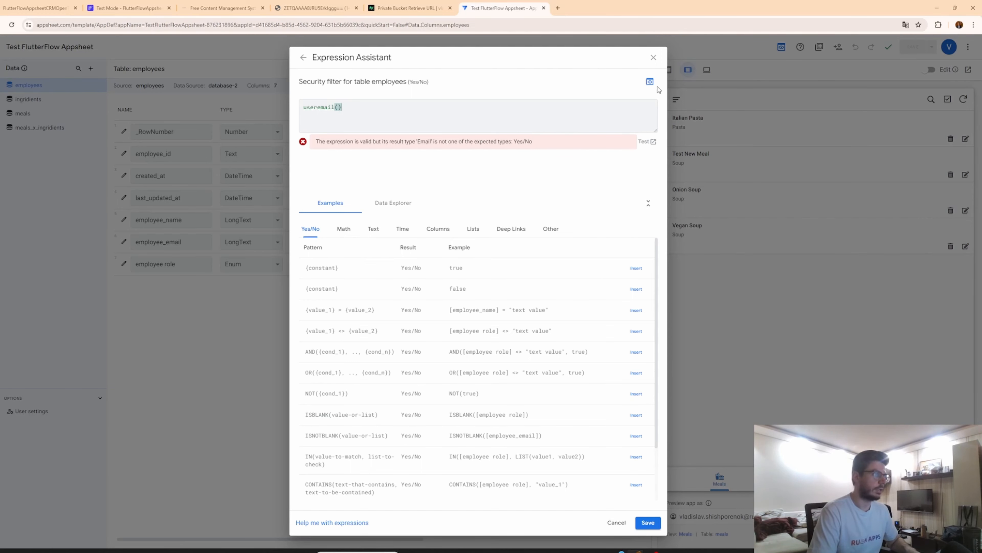
click(654, 57)
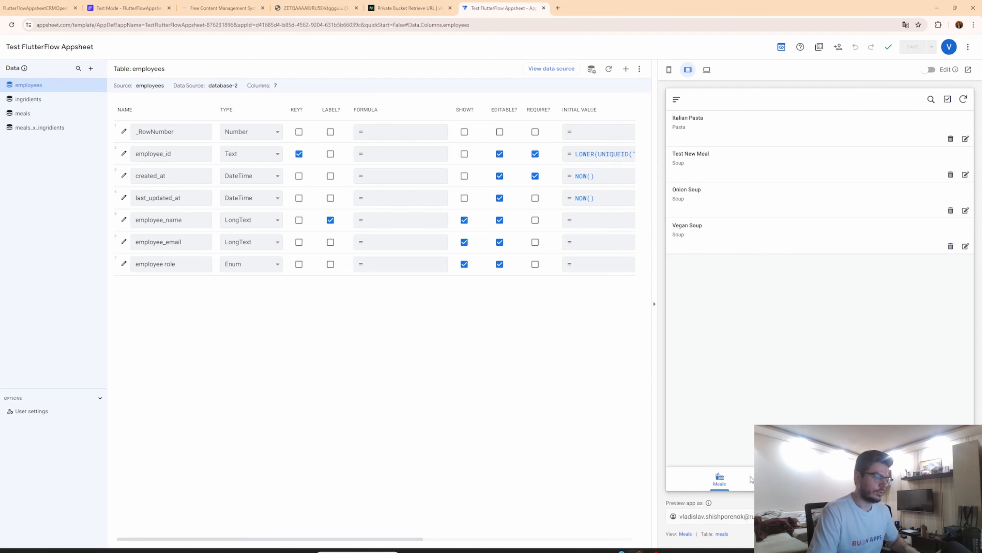
Examine the Meals view's display options and its Show if condition.
click(684, 533)
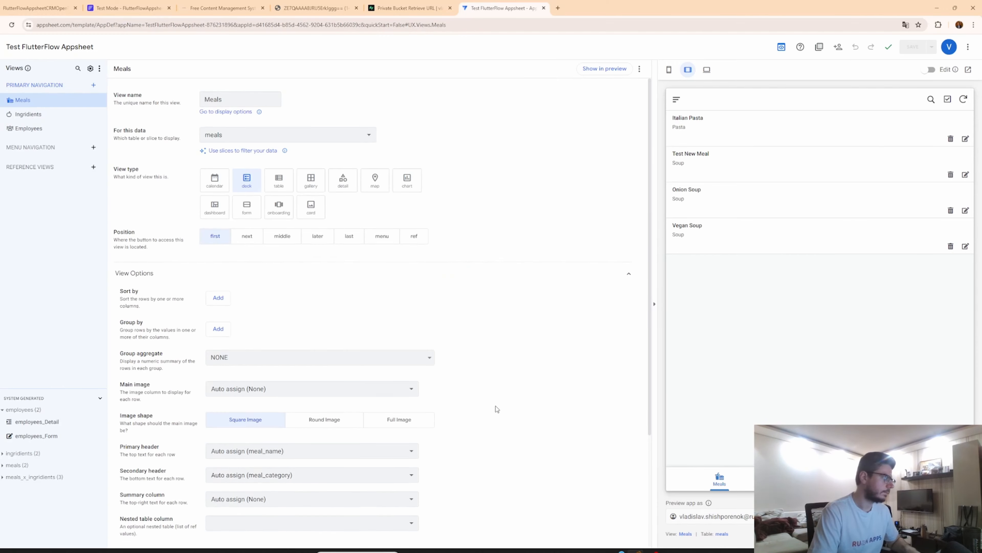
scroll(491, 410, down, 4)
click(186, 489)
scroll(201, 489, down, 5)
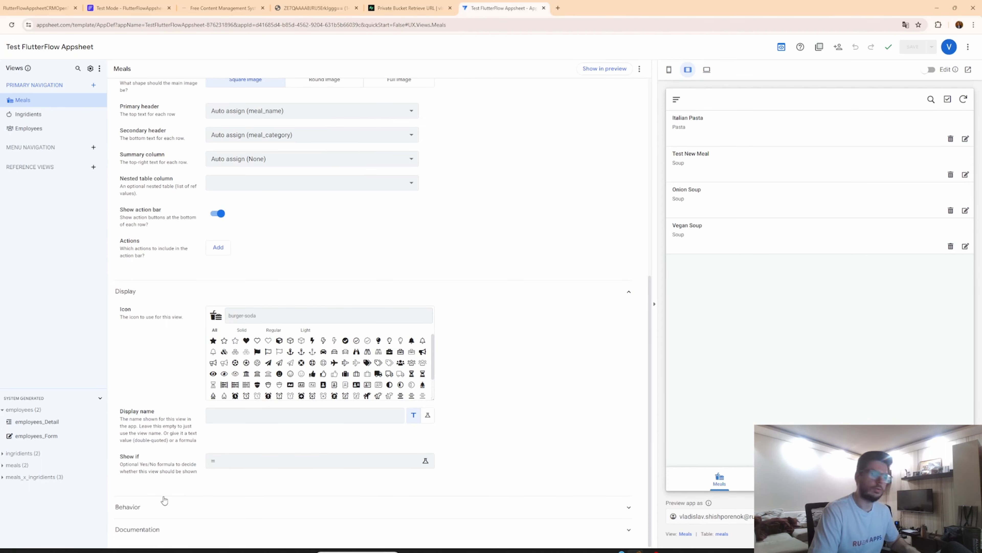
click(246, 464)
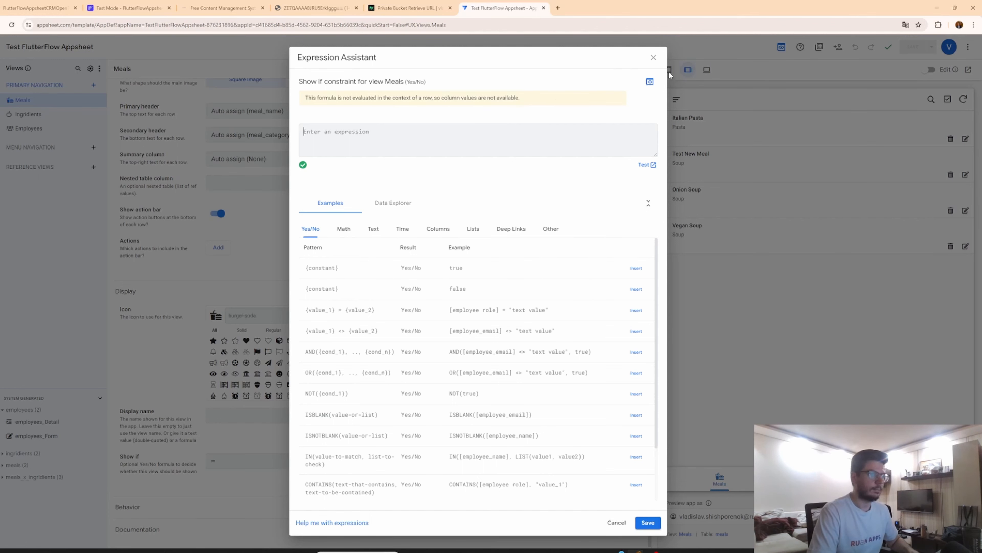
click(654, 57)
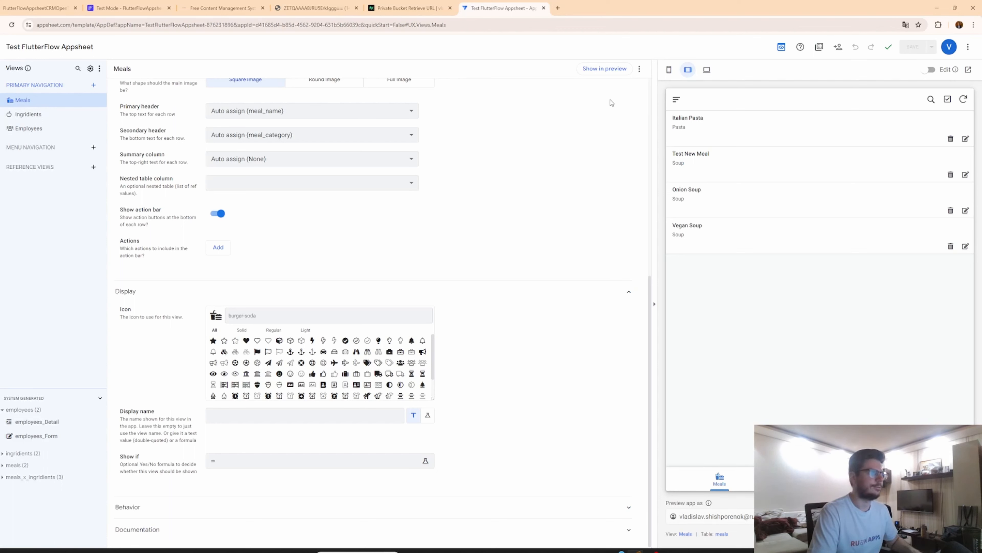
scroll(556, 171, up, 2)
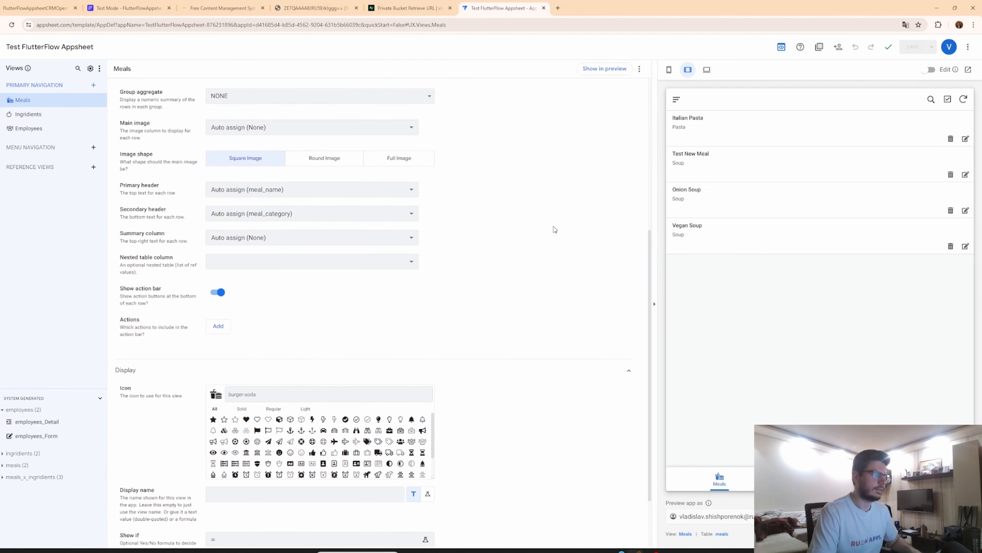
scroll(556, 230, up, 7)
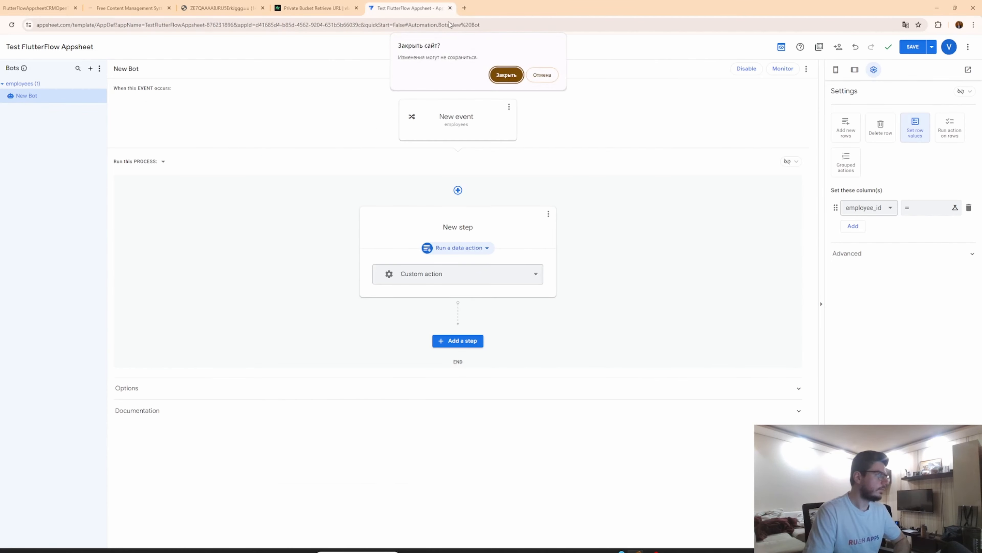
Close the AppSheet editor, switch to FlutterFlow and re-import the Supabase table schema.
click(507, 75)
click(500, 150)
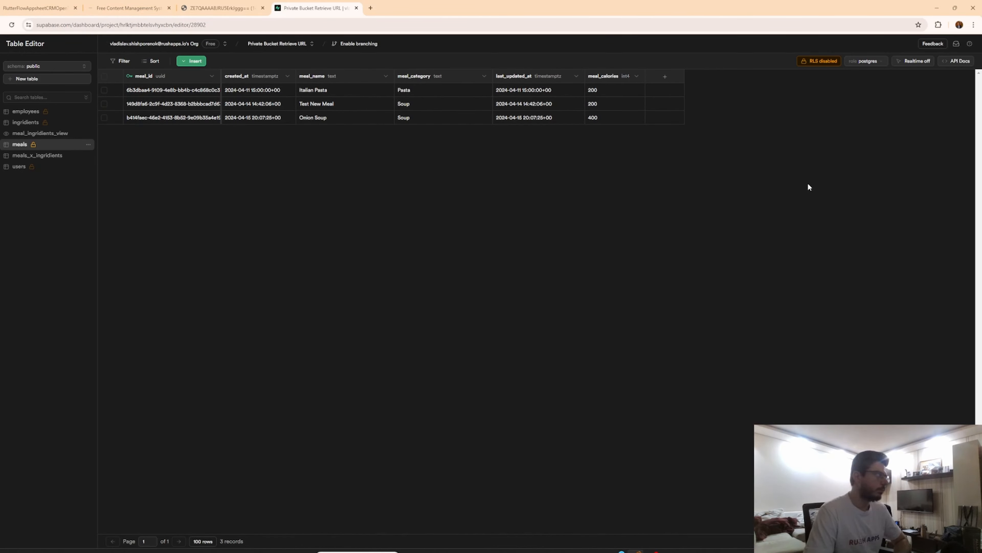
click(40, 6)
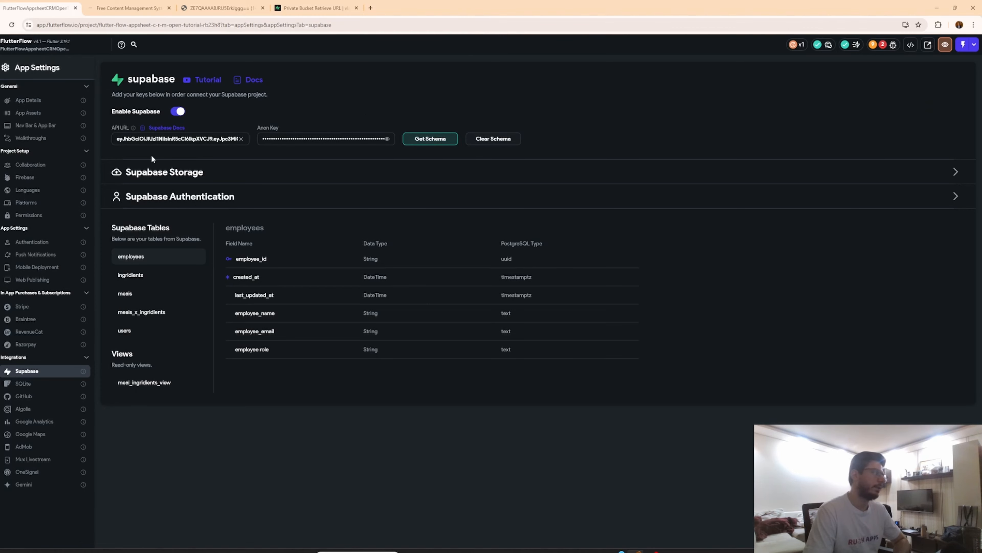
click(430, 139)
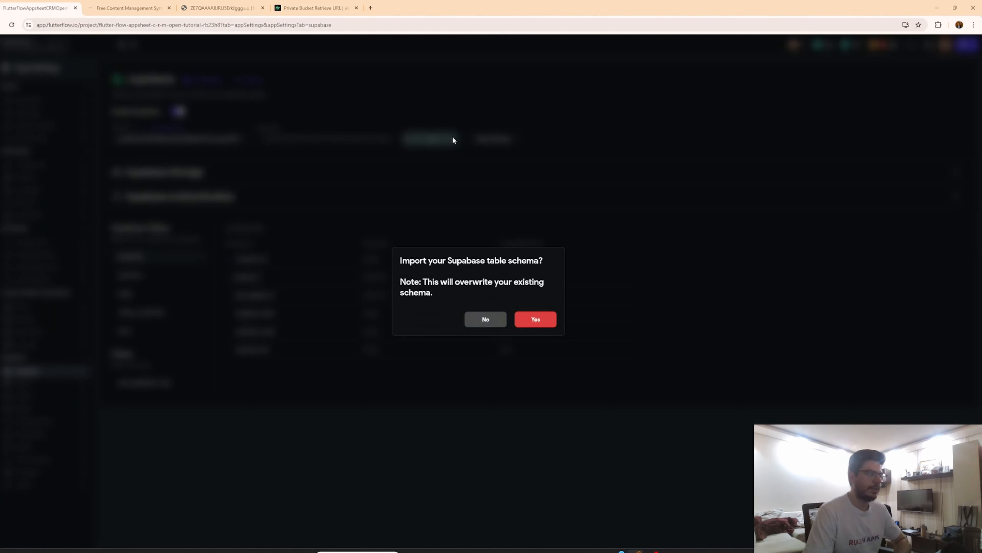
click(535, 319)
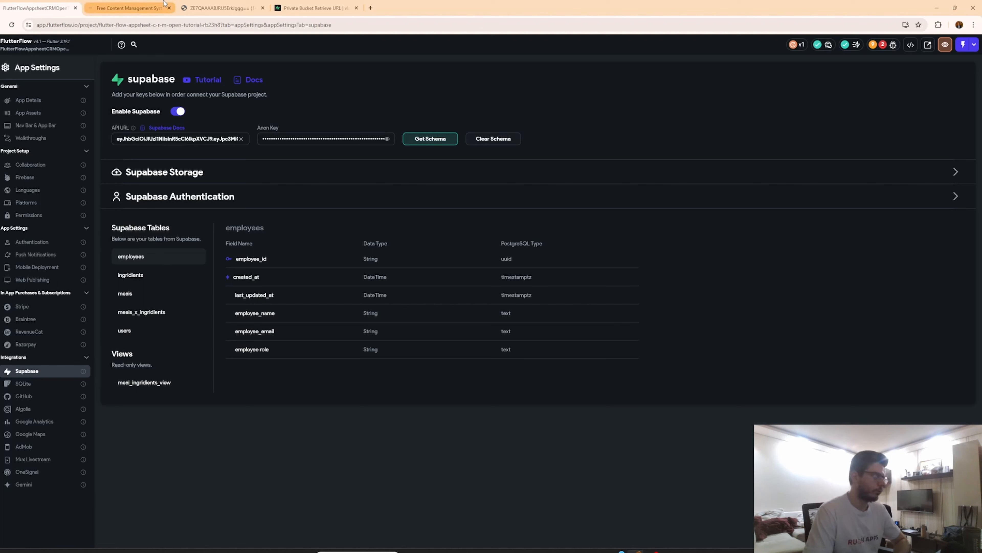
Open the Dashboard page and review the GridView's Supabase query on the meals table.
click(127, 8)
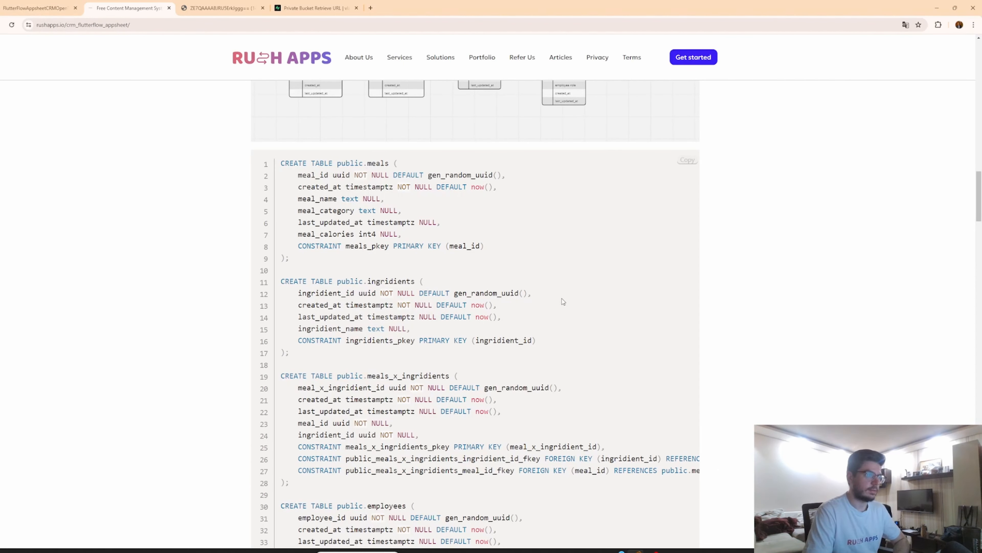
click(37, 7)
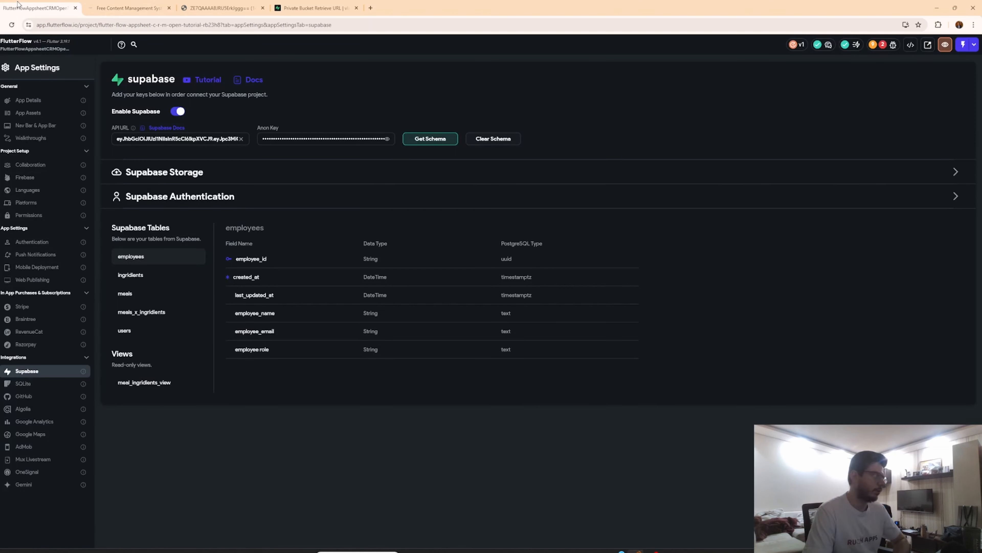
click(1, 89)
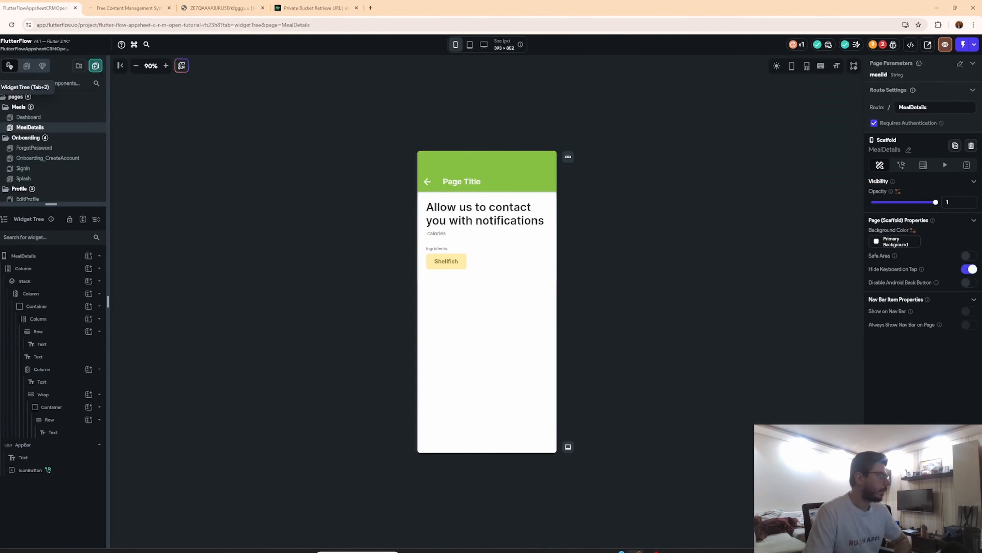
click(41, 121)
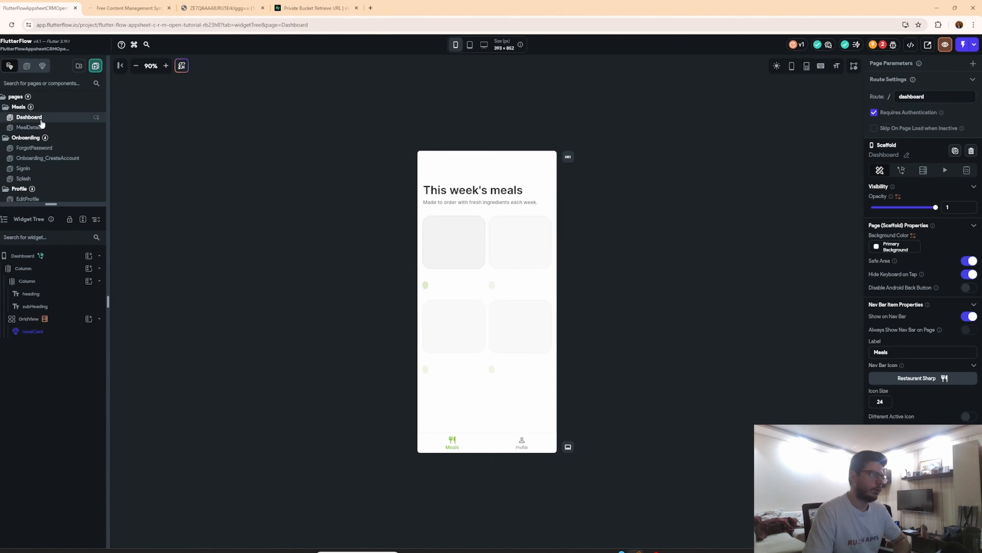
click(29, 319)
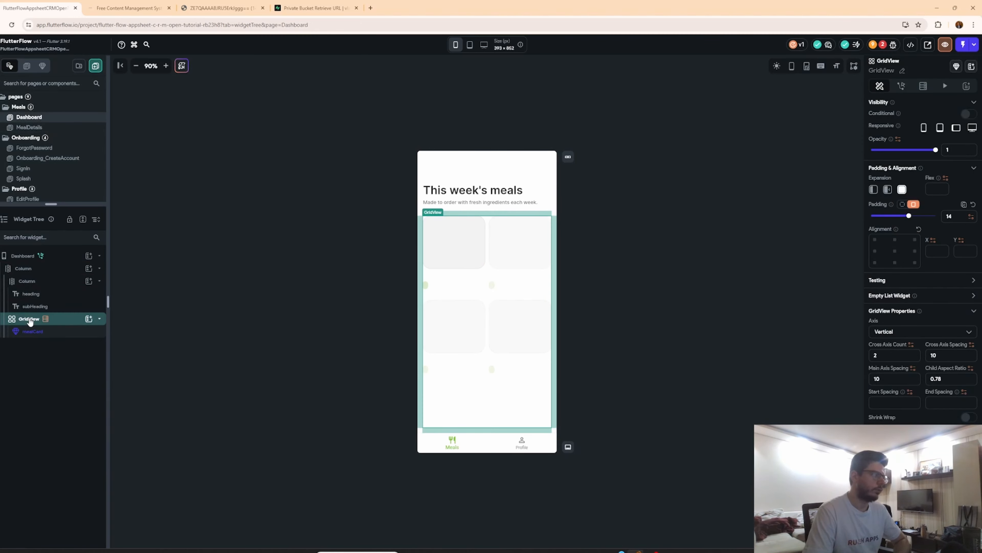
click(925, 86)
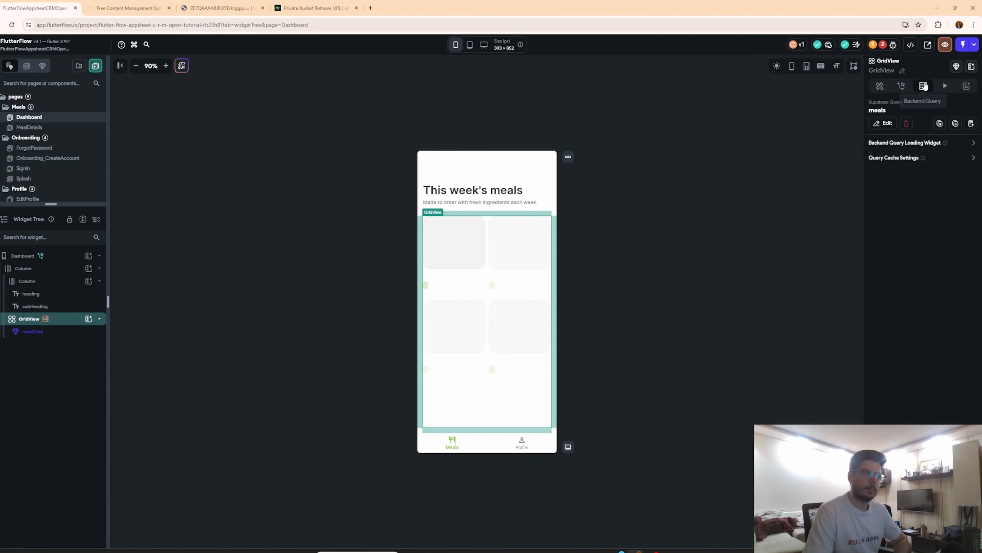
click(877, 125)
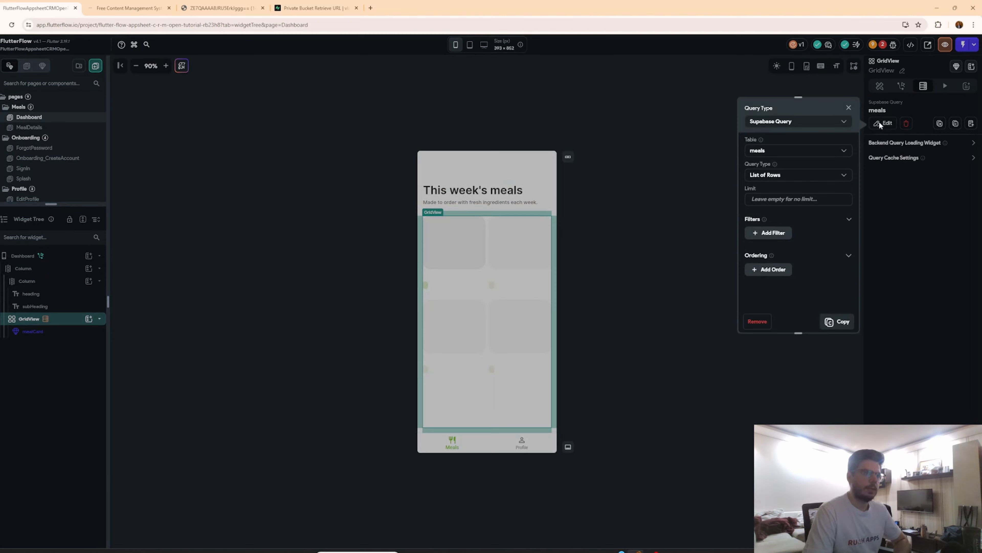
click(817, 374)
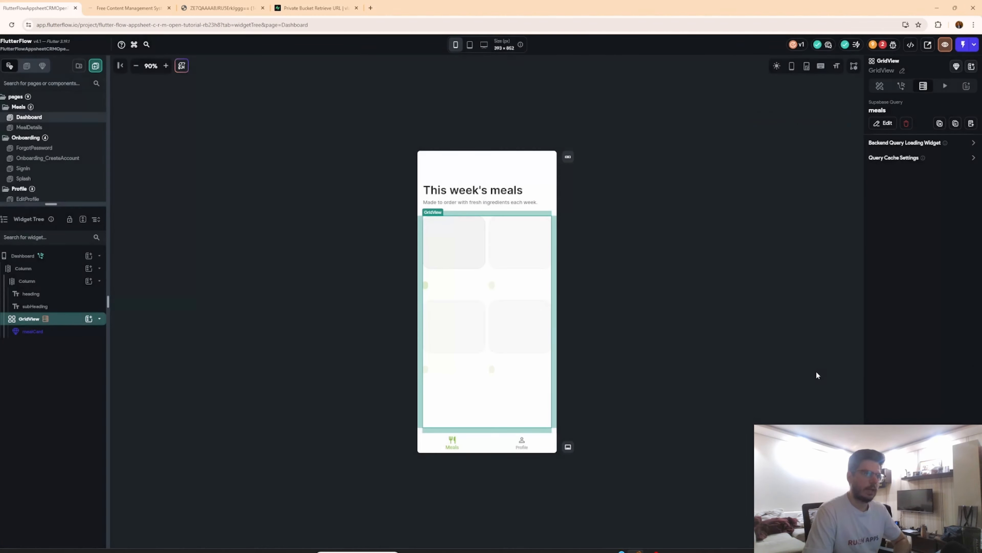
Bind the mealCard's mealName and mealCategory parameters to the meals row's meal_name and meal_category fields.
click(65, 332)
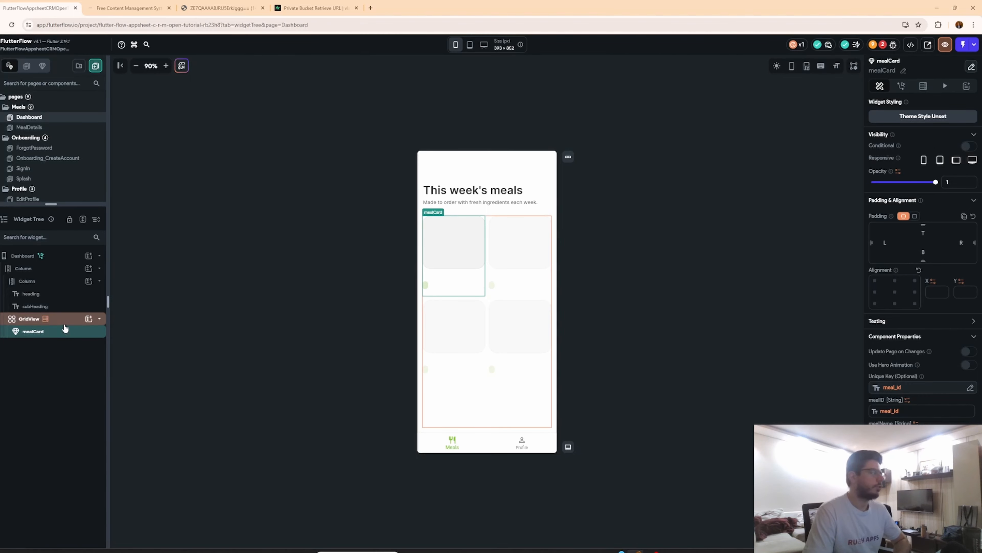
click(897, 411)
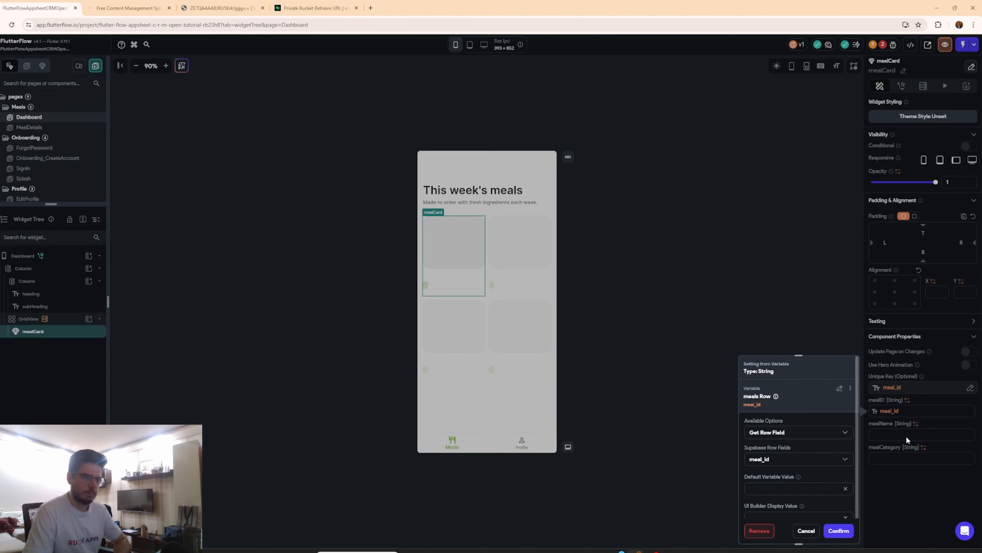
click(838, 530)
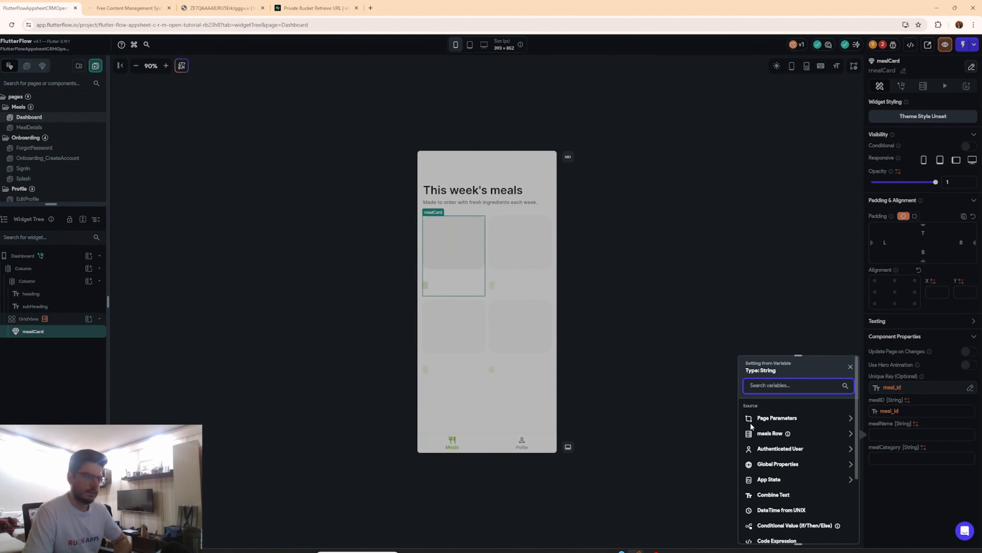
click(768, 433)
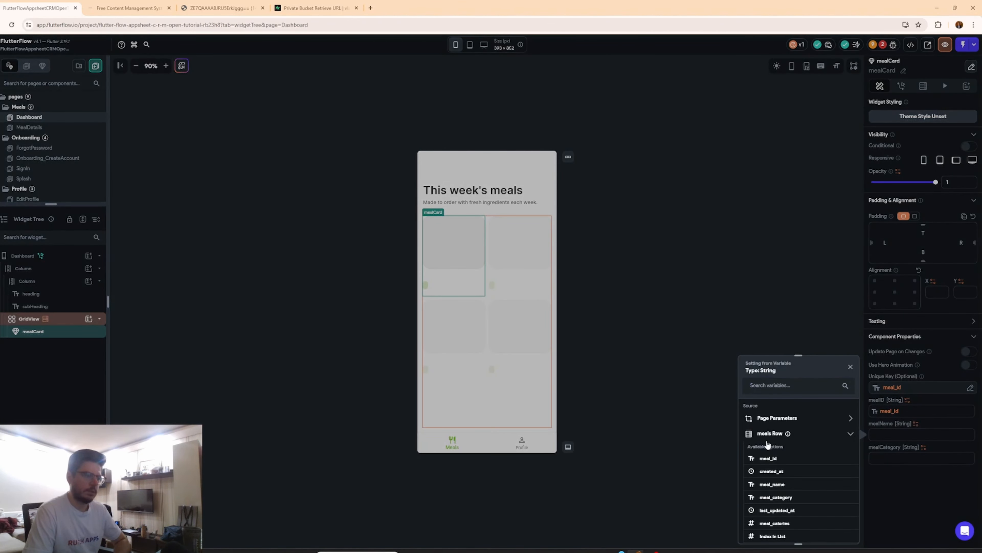
click(780, 484)
click(924, 447)
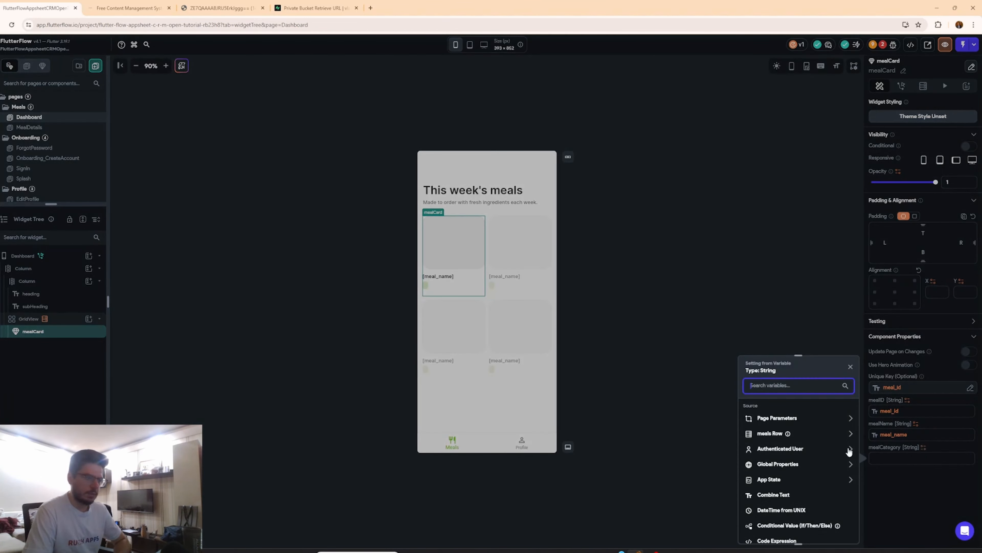
click(776, 435)
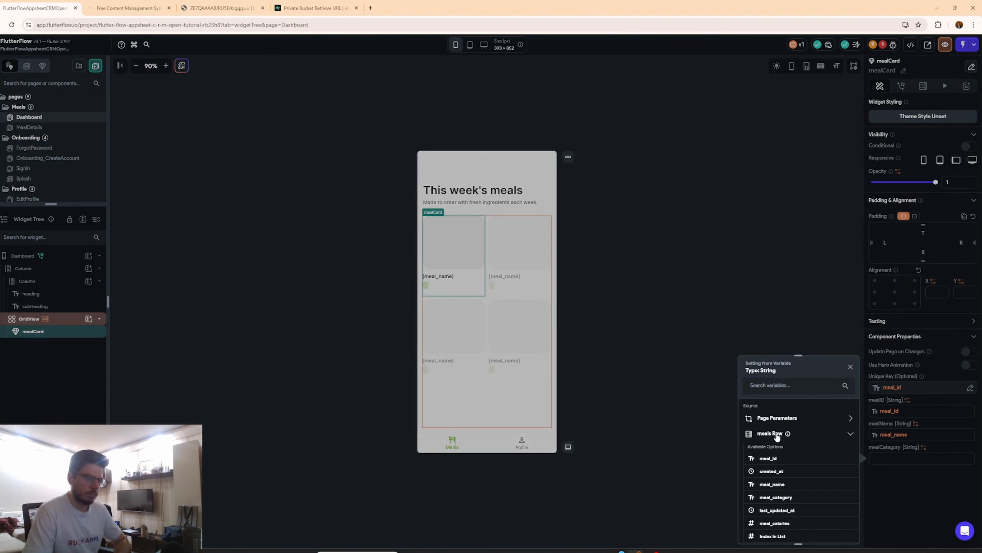
click(775, 498)
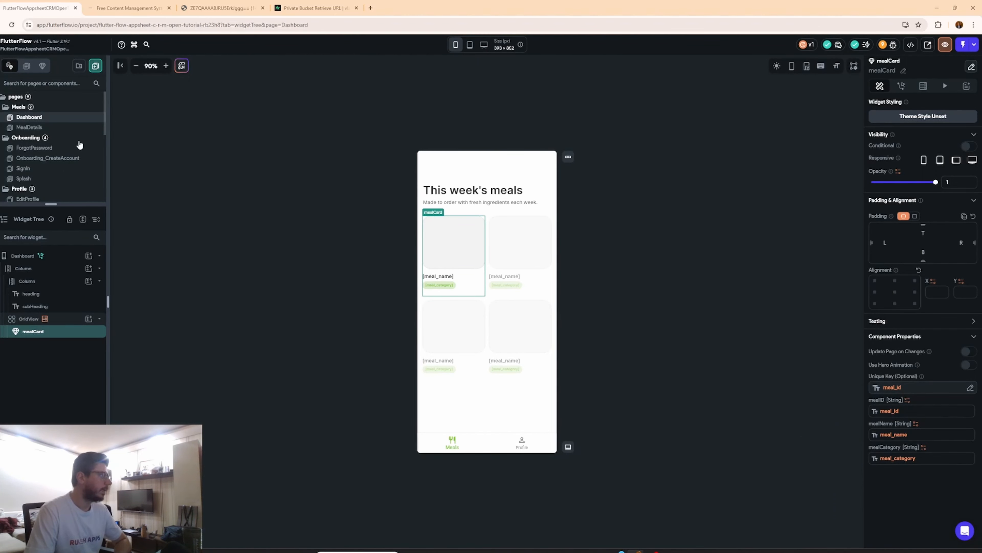
Open the MealDetails page and inspect the title text's variable source options.
click(64, 132)
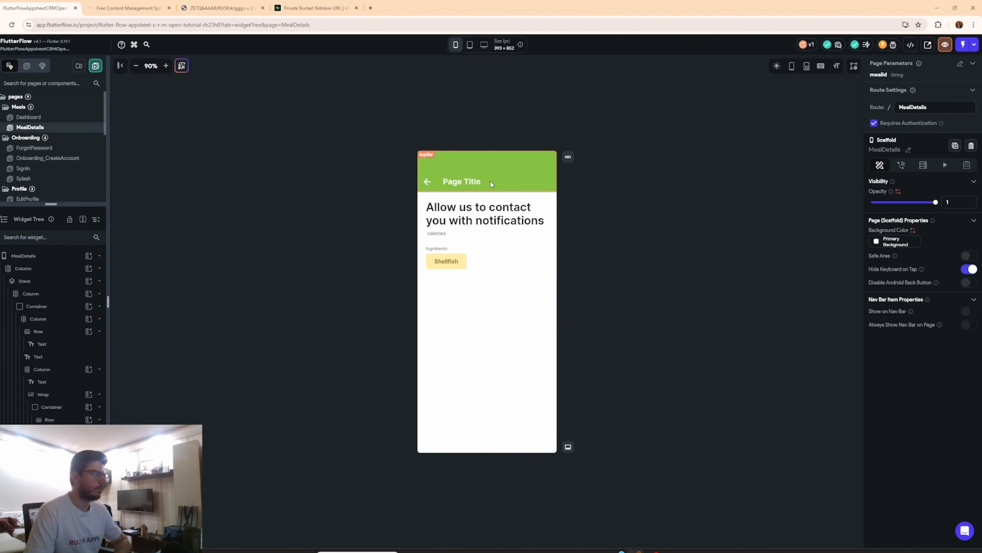
click(501, 216)
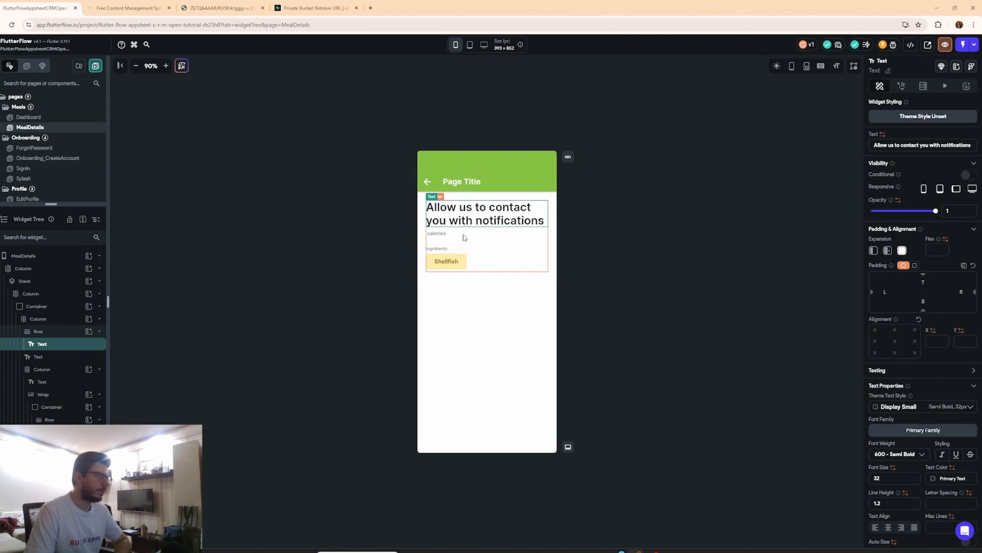
click(883, 135)
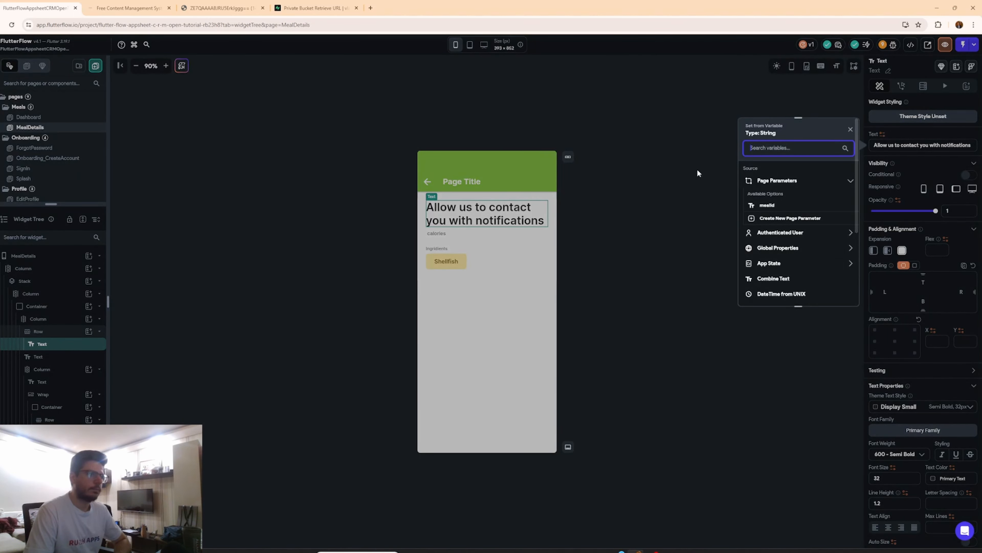
click(185, 285)
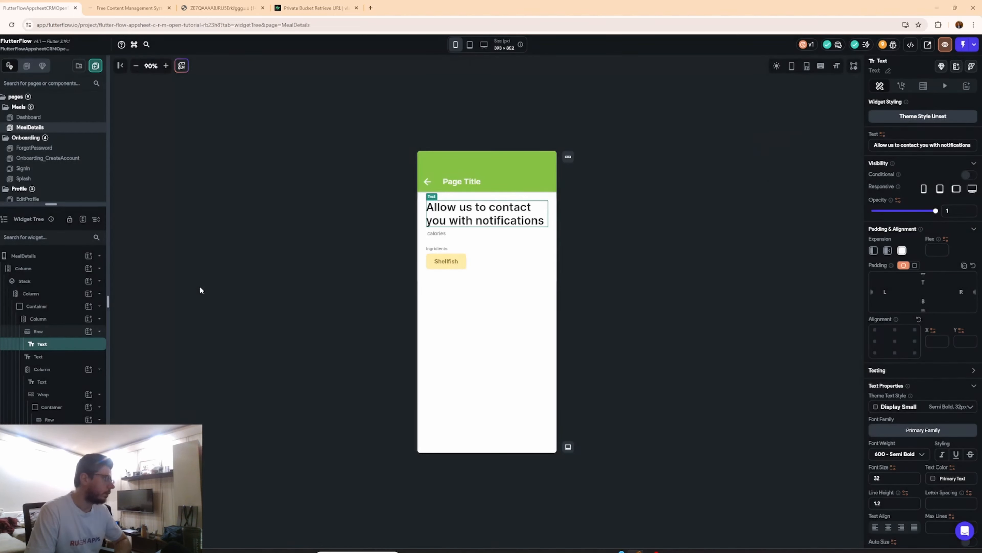
Review the MealDetails page's mealId String page parameter definition without changing it.
click(48, 256)
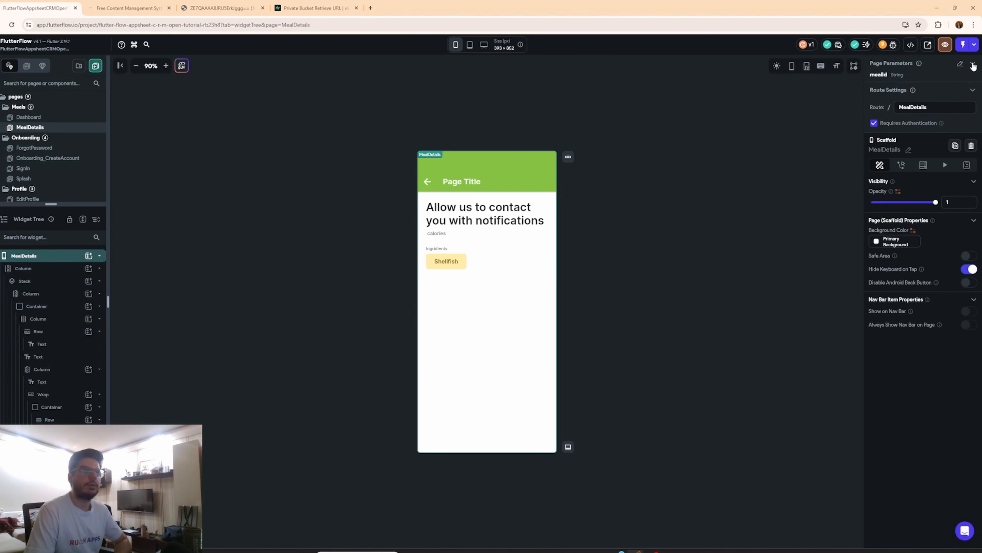
click(961, 66)
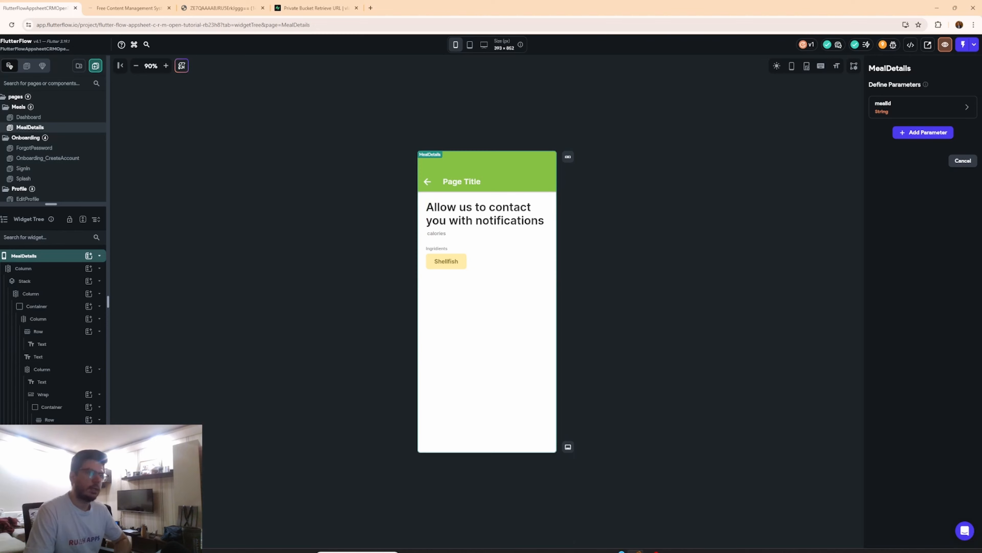
click(970, 108)
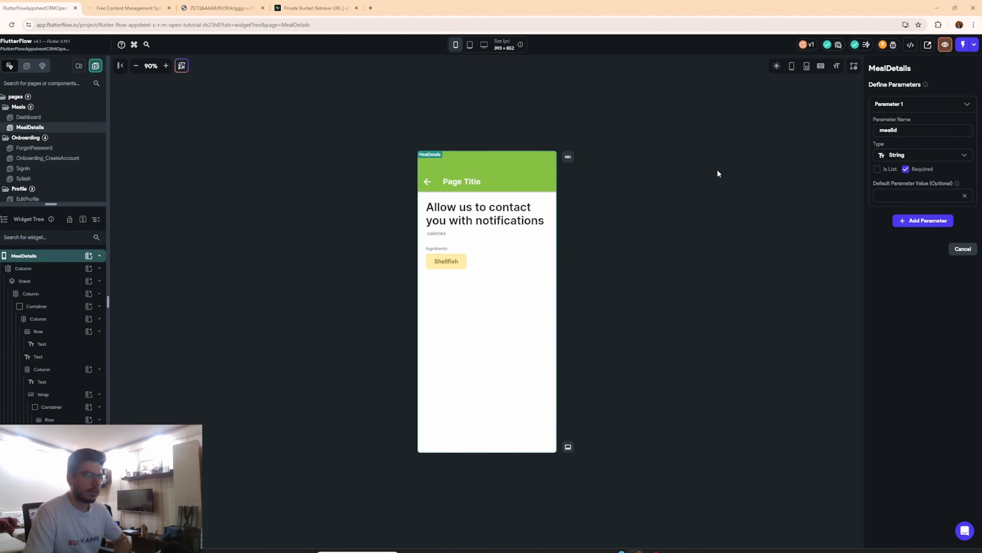
click(40, 255)
click(39, 257)
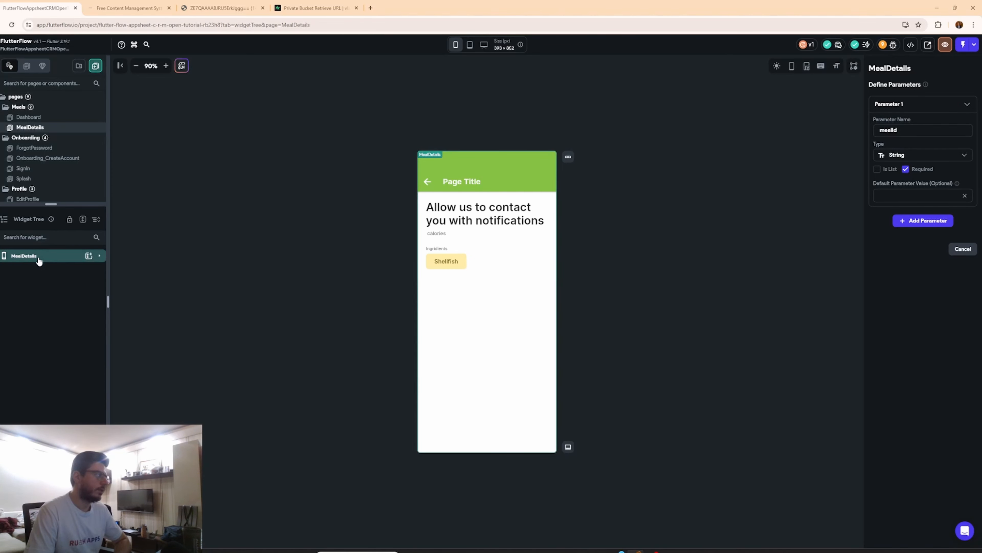
click(39, 259)
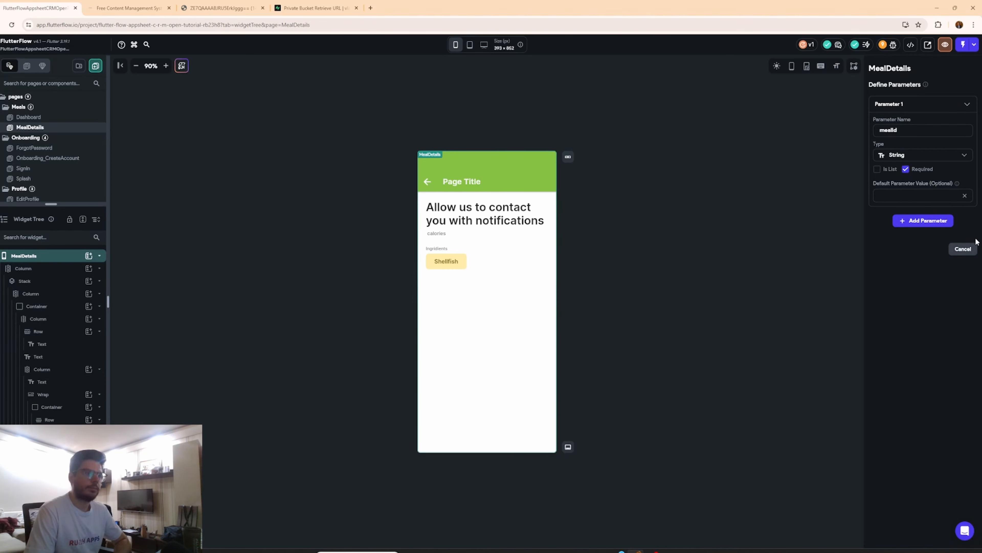
click(963, 249)
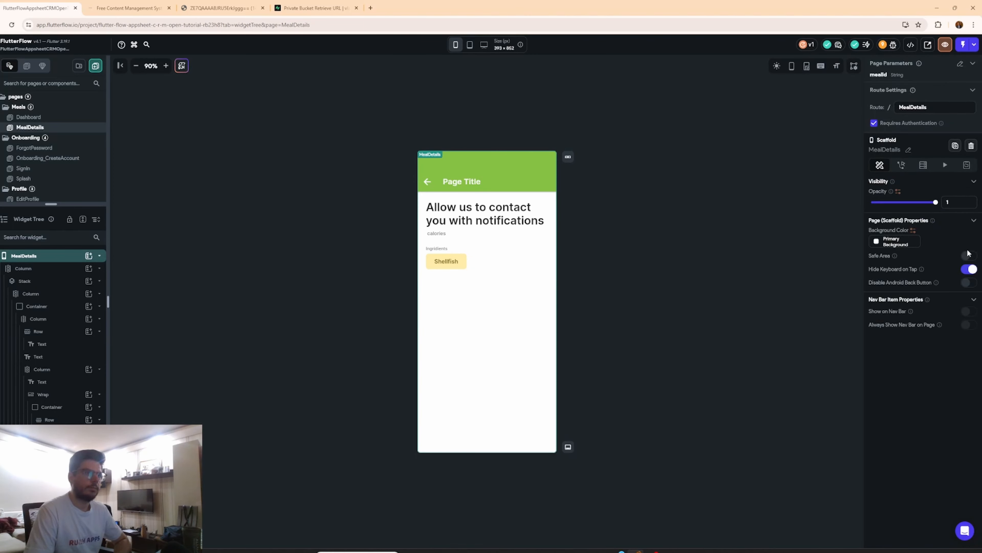
Add a page-level Supabase Query on the meals table returning a Single Row.
click(926, 169)
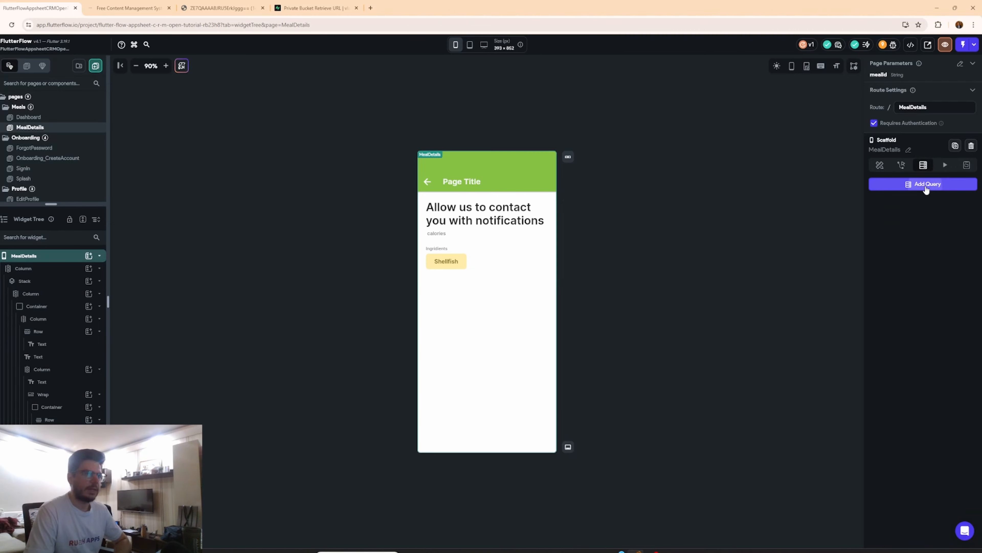
click(926, 185)
click(802, 189)
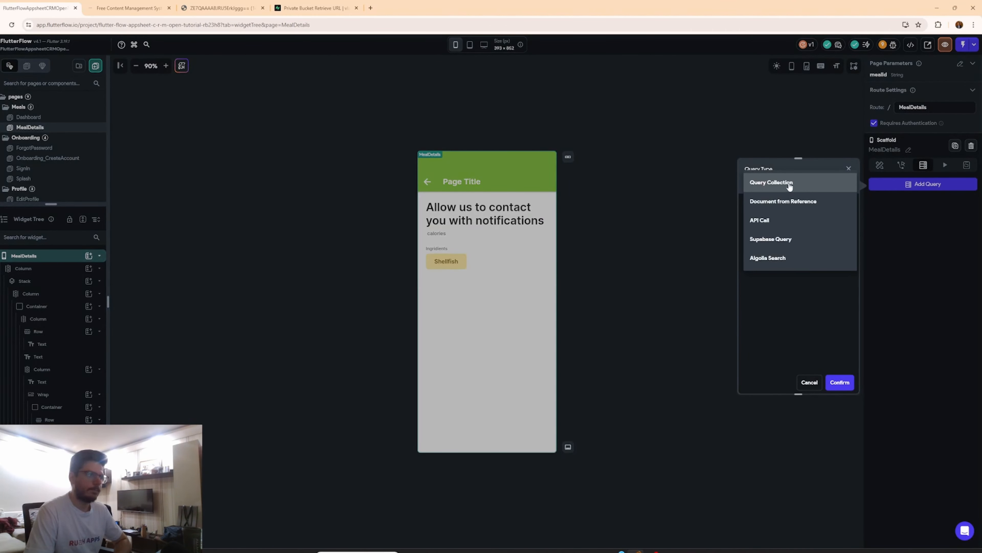
click(781, 241)
click(782, 212)
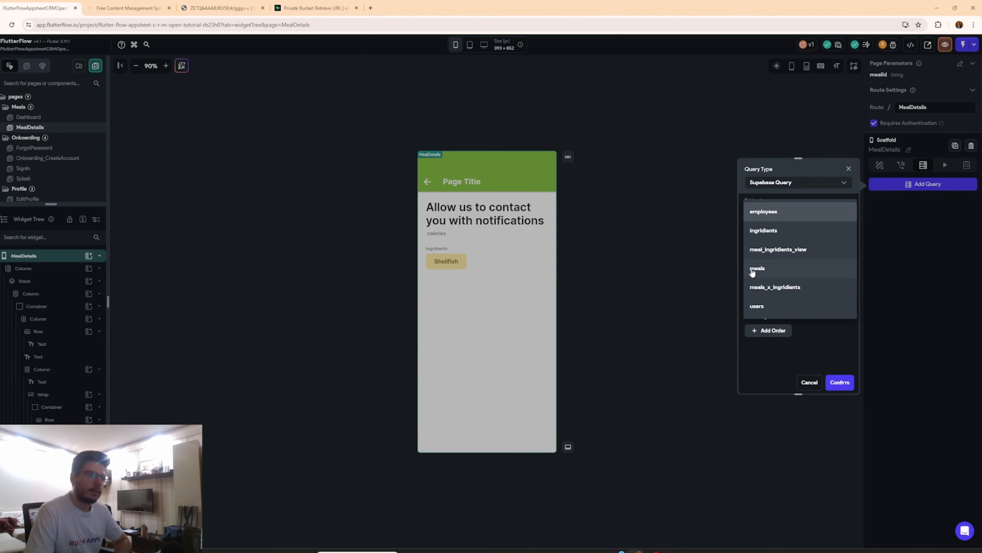
click(752, 271)
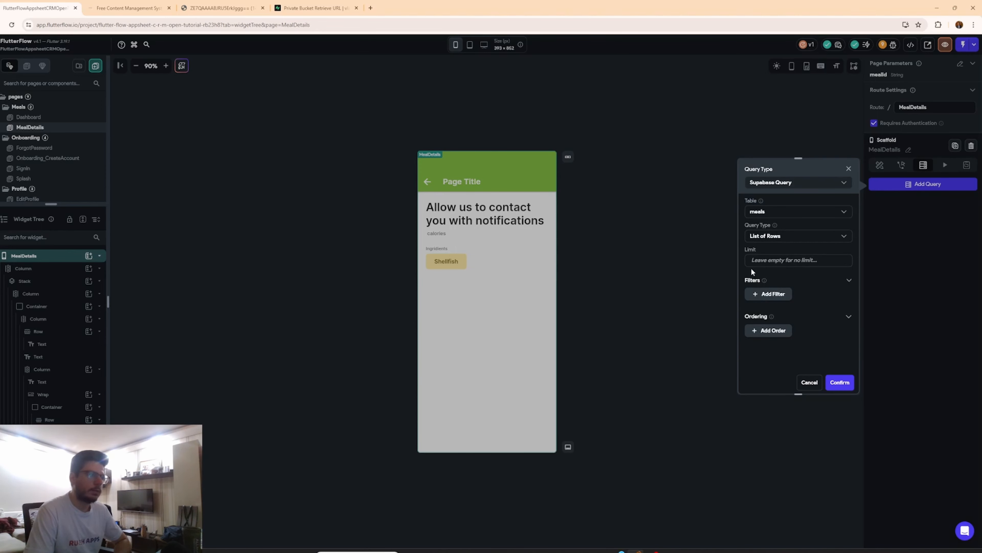
click(783, 236)
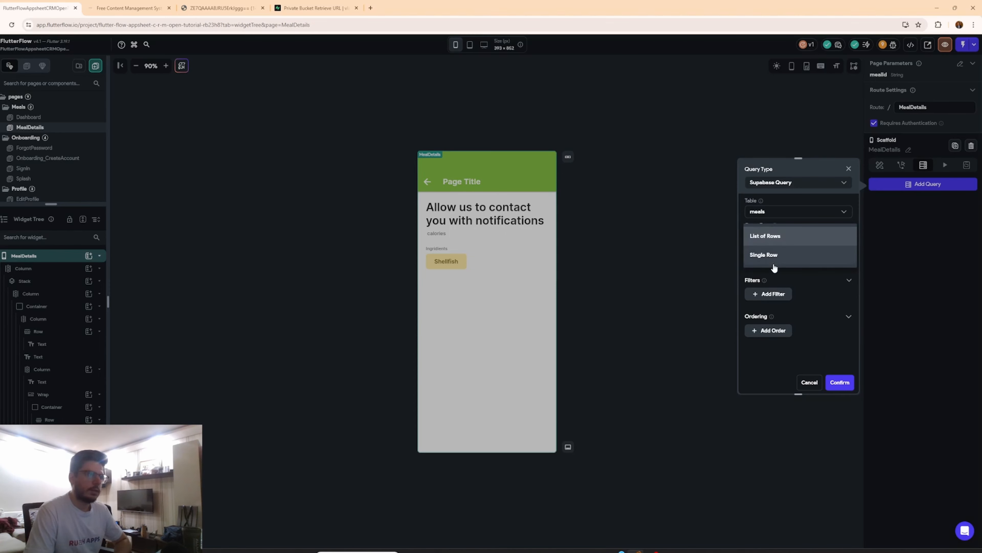
click(773, 262)
Filter the query where meal_id Equal To the mealId page parameter, and confirm the query.
click(772, 288)
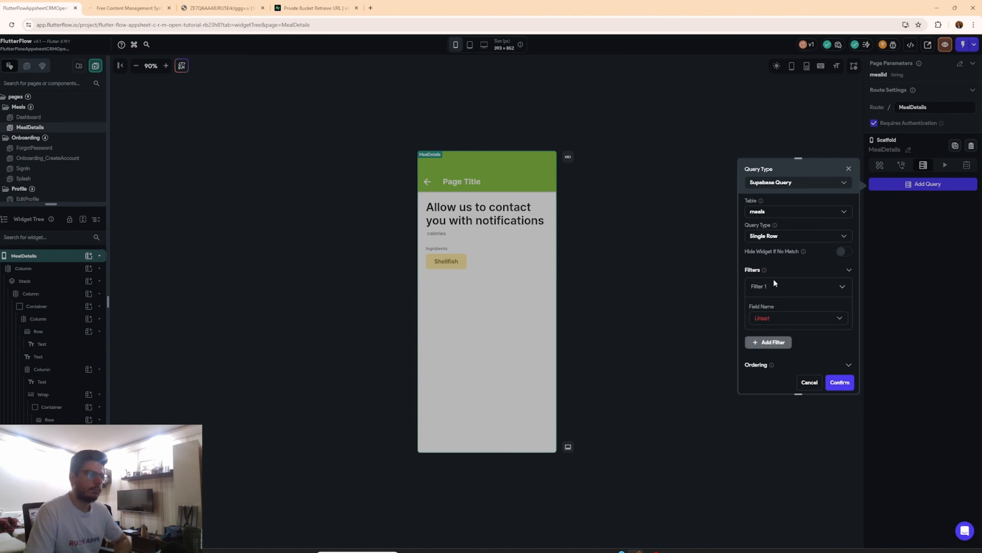
click(778, 324)
click(779, 321)
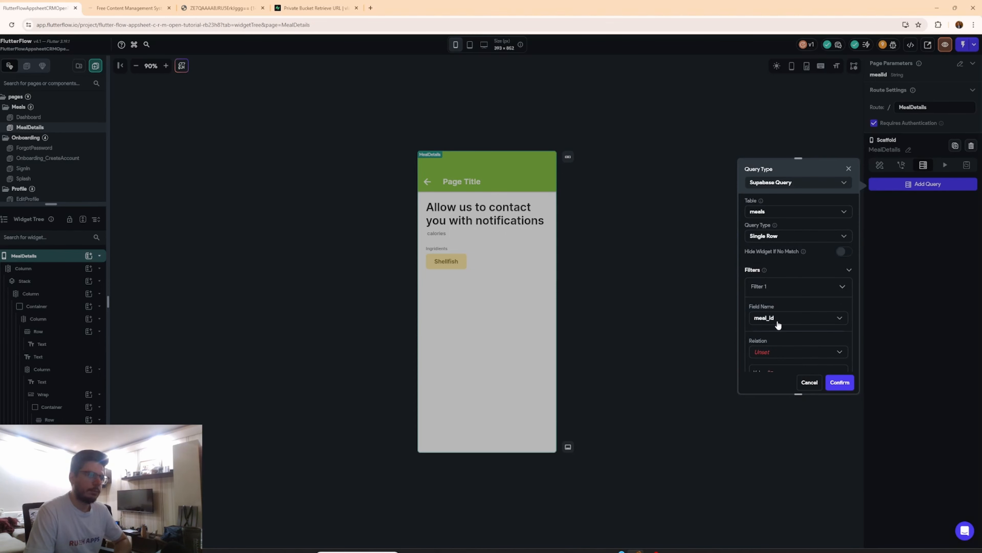
click(778, 359)
click(774, 351)
scroll(774, 348, down, 2)
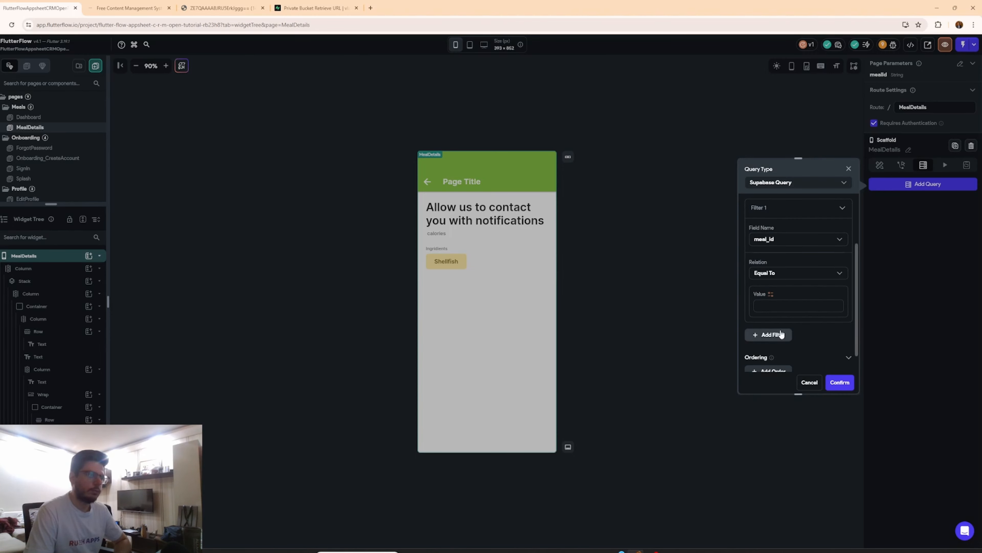
click(770, 294)
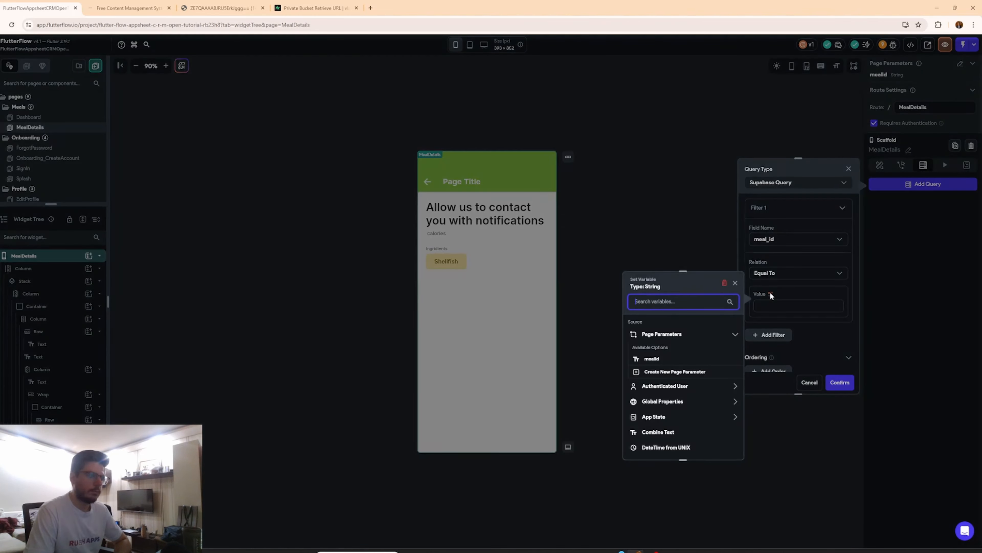
click(661, 358)
click(843, 383)
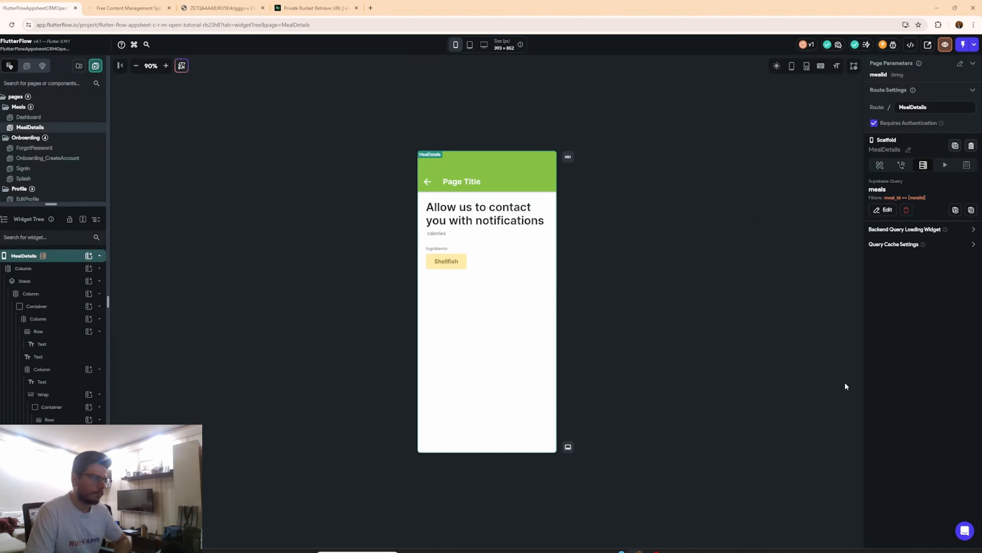
Bind the title text to the meals Row's meal_name field with default value None.
click(446, 216)
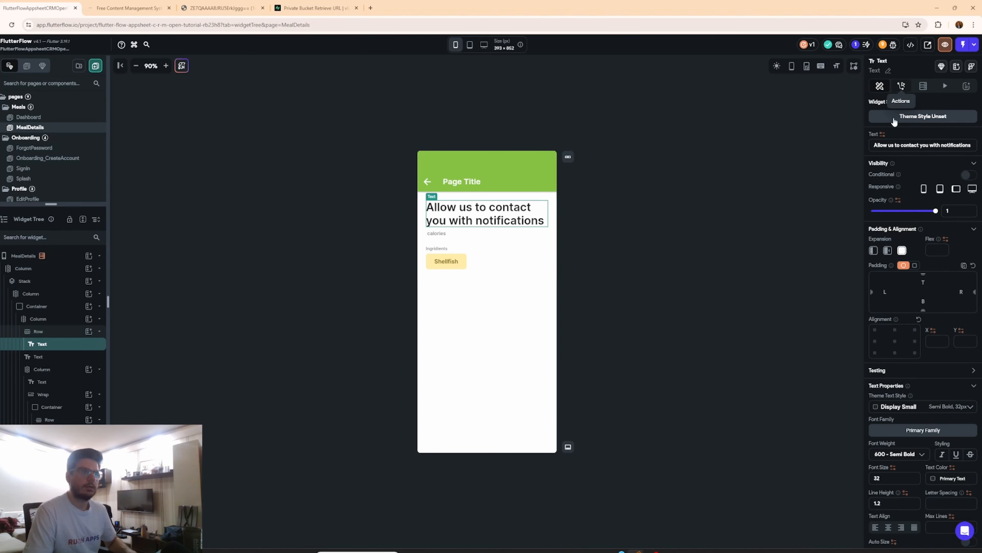
click(882, 134)
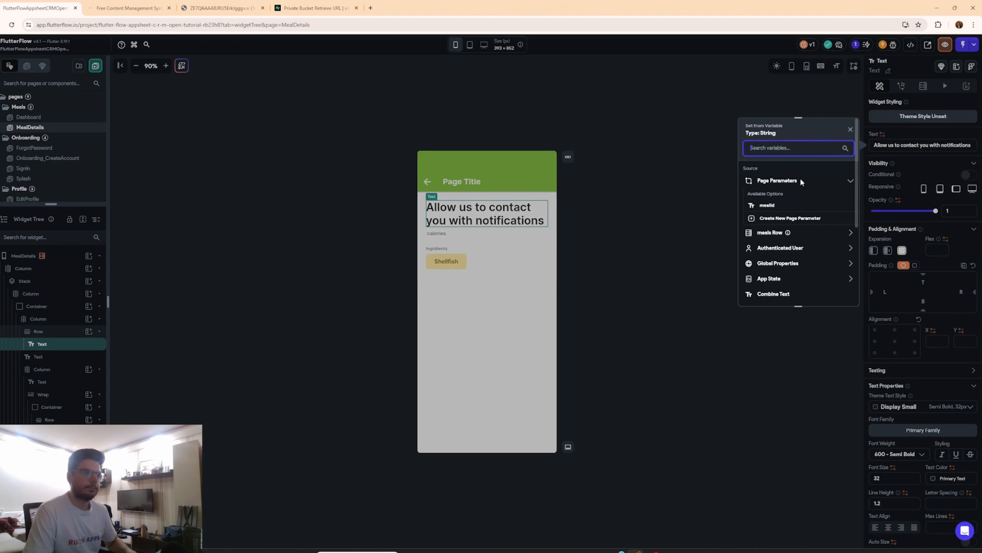
click(804, 232)
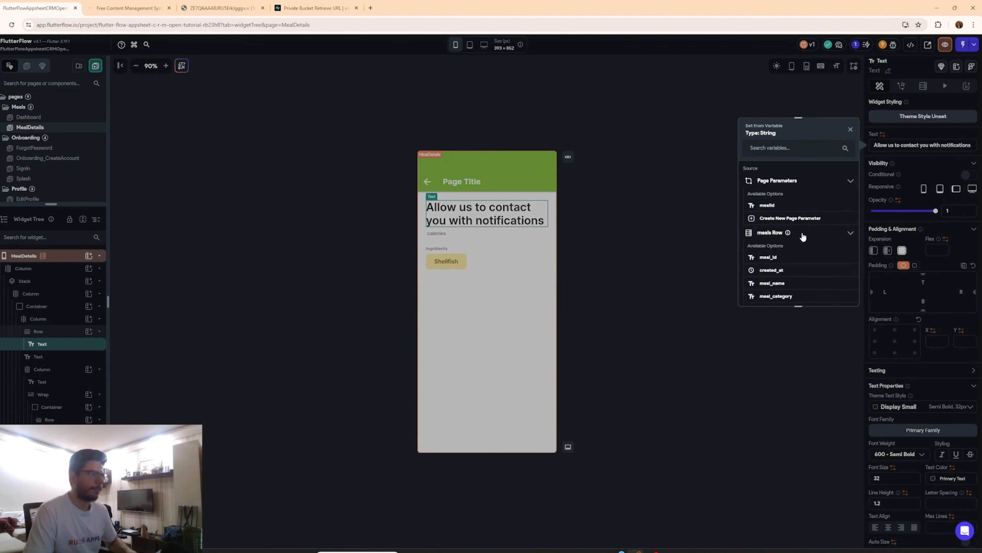
click(773, 284)
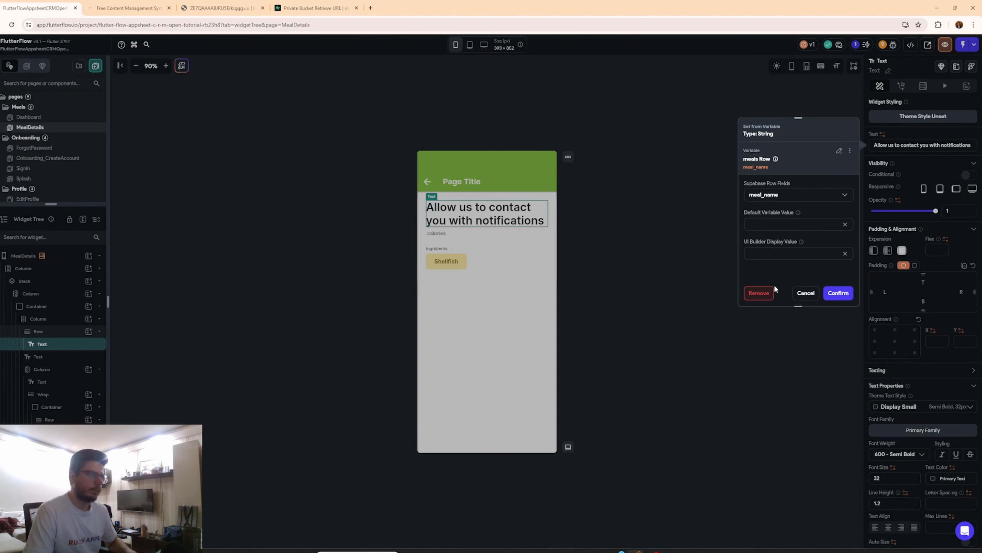
click(845, 294)
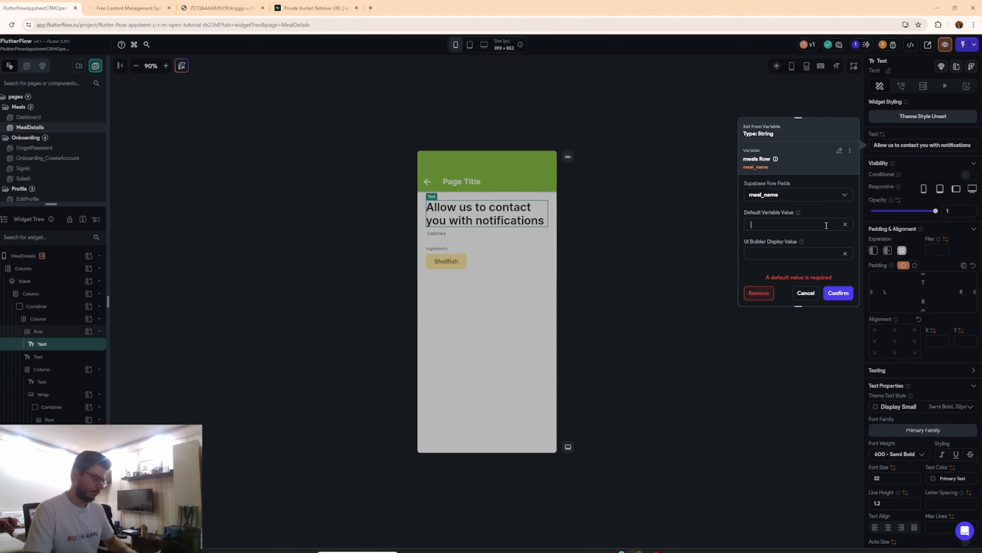
text(nONE)
key(BackSpace)
key(BackSpace)
key(BackSpace)
key(BackSpace)
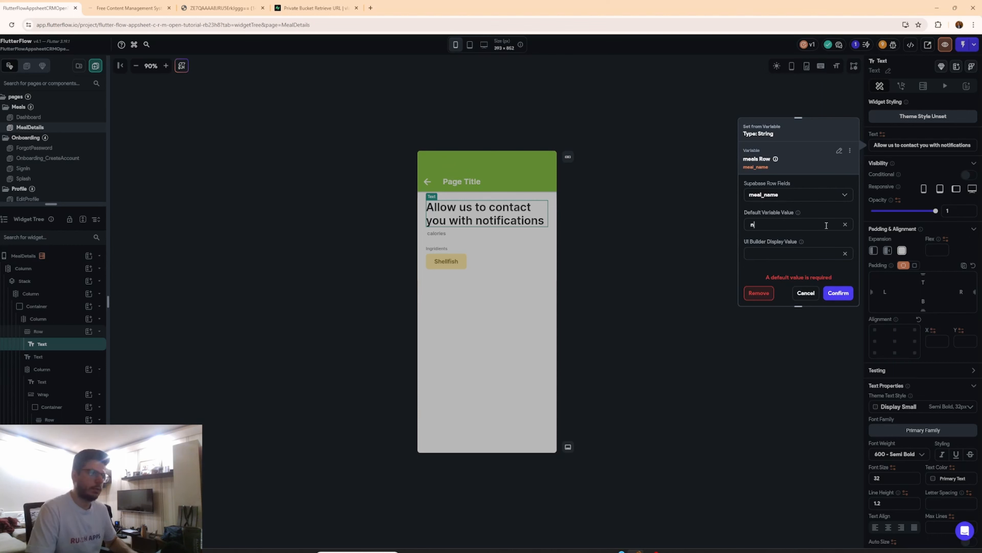
text(None)
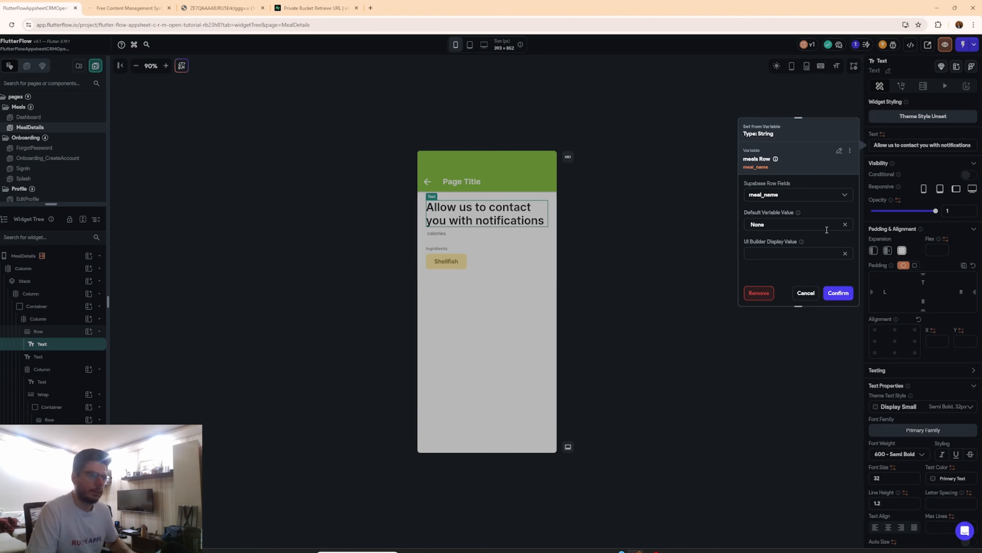
click(836, 293)
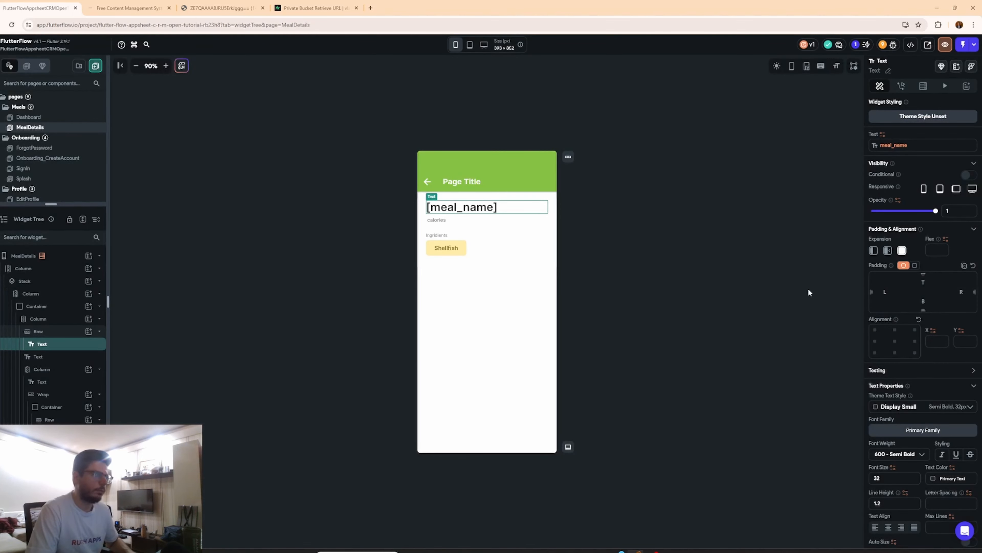
Bind the calories text's first combined text to the meals Row's meal_calories field.
click(443, 219)
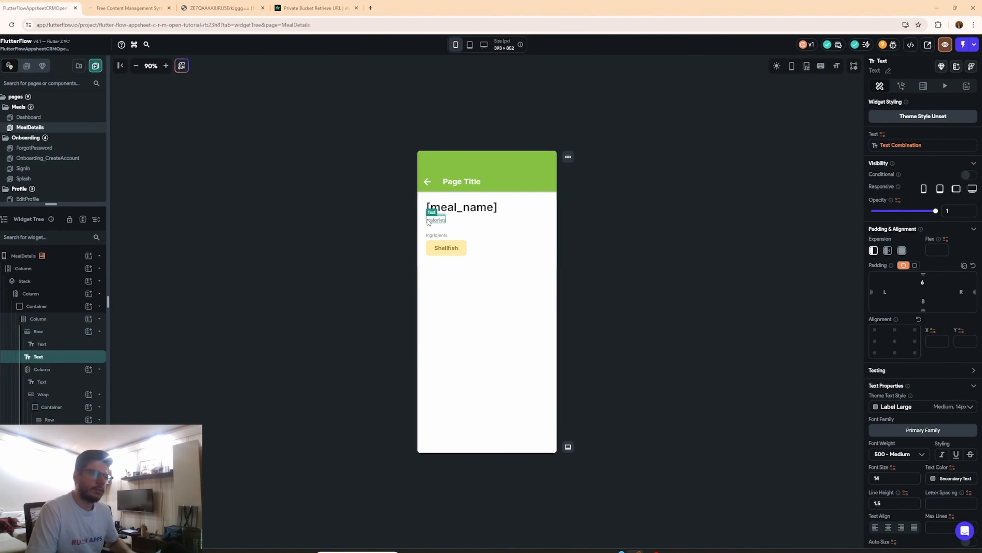
click(929, 145)
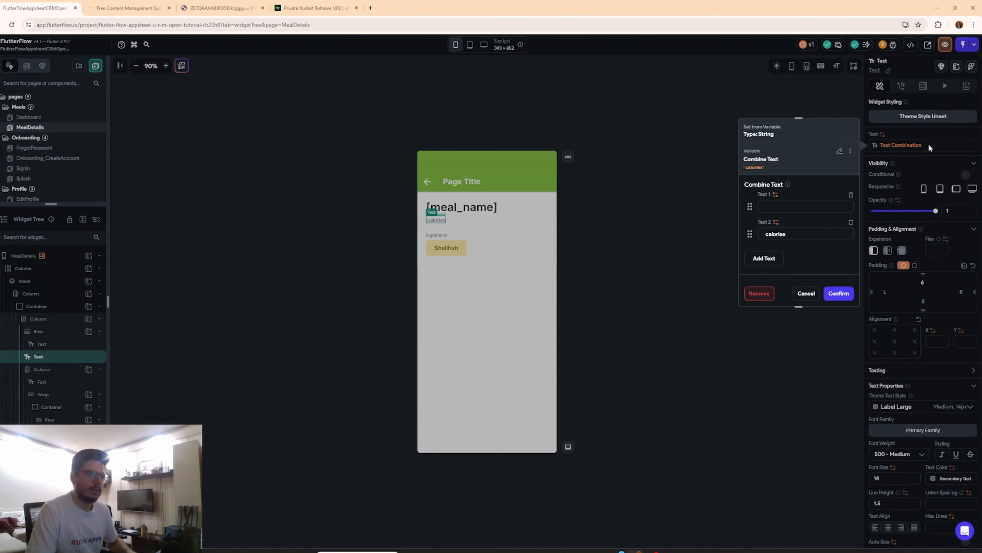
click(766, 207)
click(774, 195)
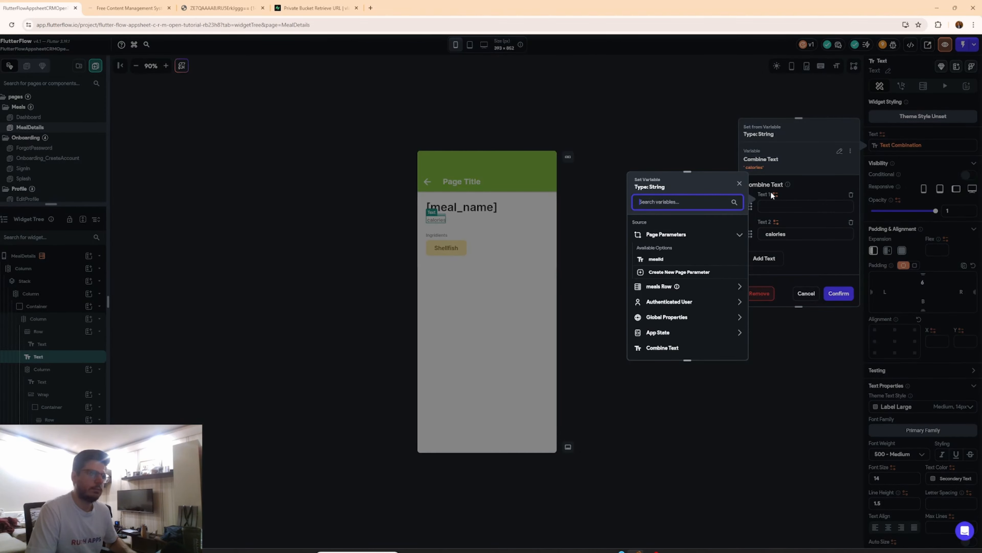
click(666, 287)
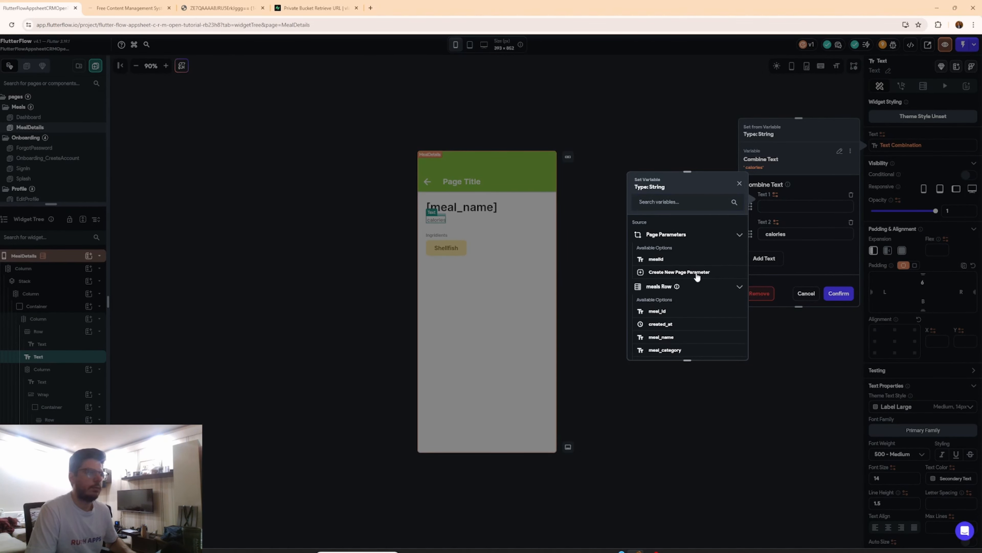
scroll(694, 274, down, 2)
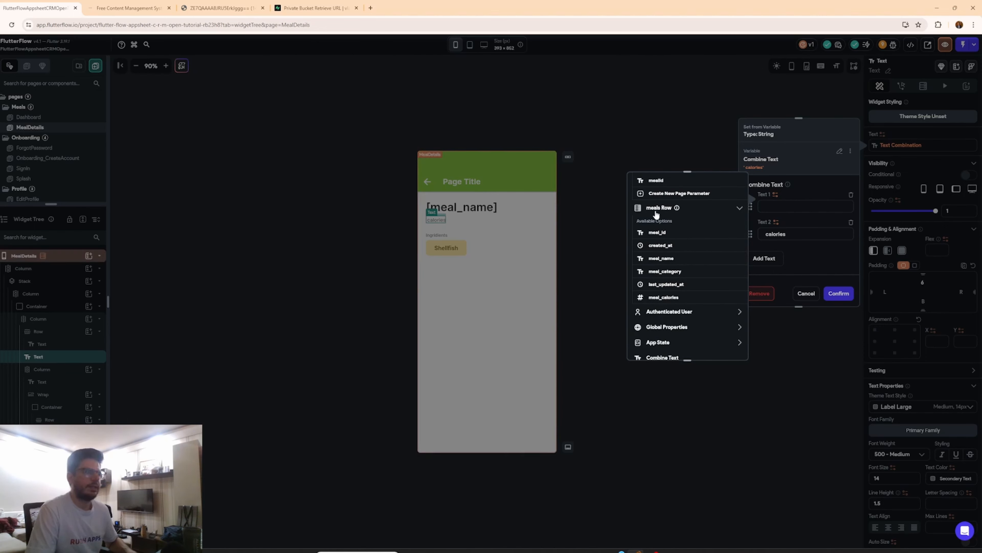
click(676, 297)
scroll(705, 318, down, 1)
click(678, 293)
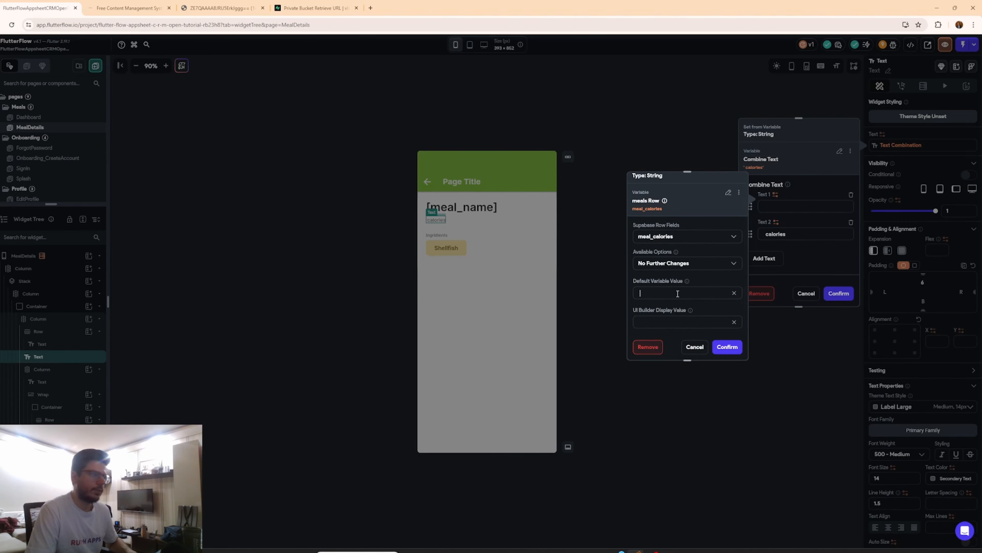
click(727, 346)
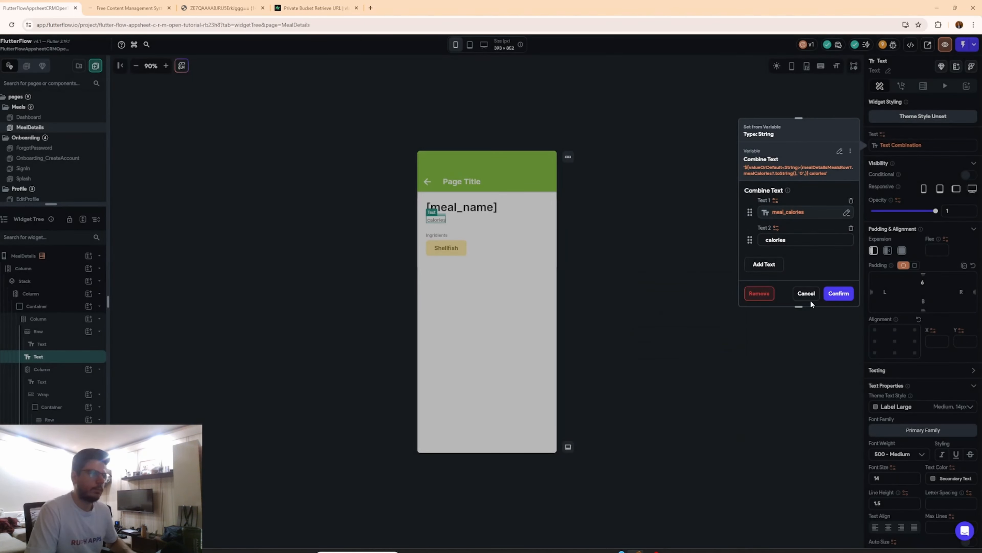
click(838, 294)
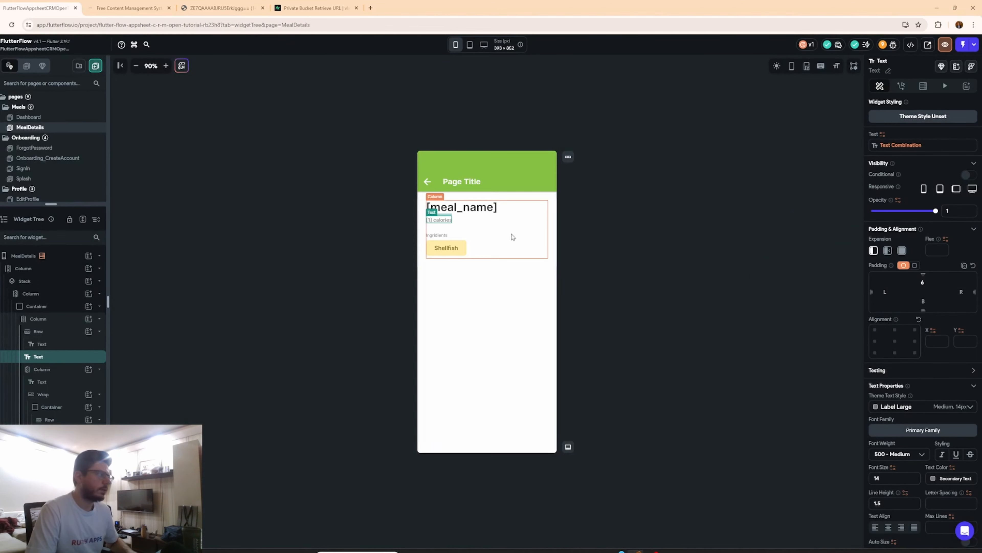
Select the Wrap widget that holds the ingredient chips on the MealDetails page.
click(433, 236)
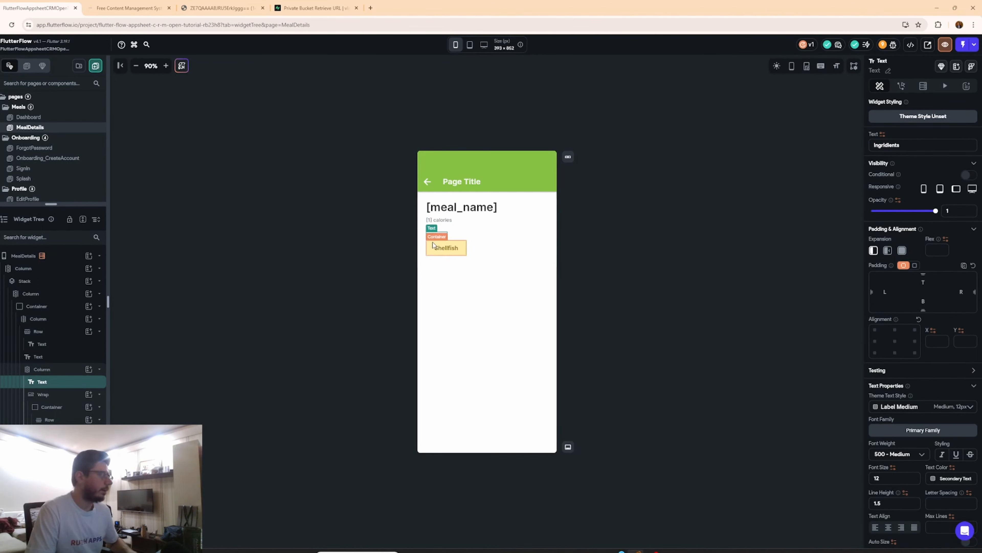
click(482, 253)
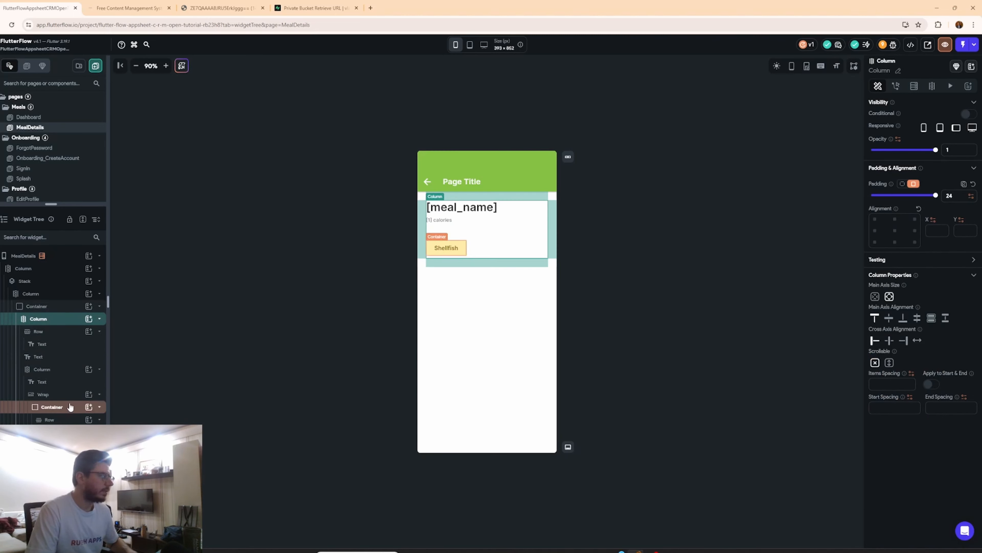
click(64, 394)
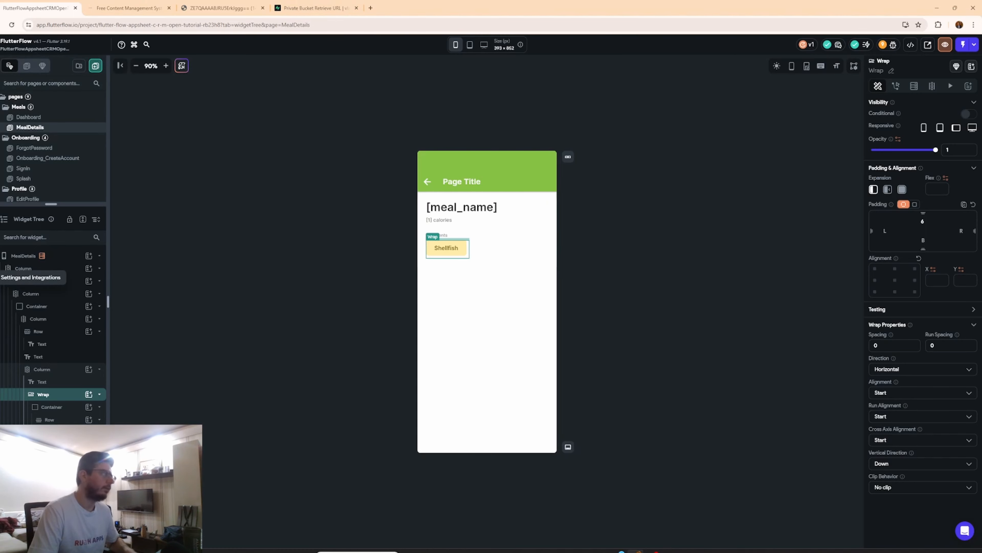
Switch to the Supabase dashboard and review the meal_ingridients_view SQL query in the SQL Editor.
click(315, 8)
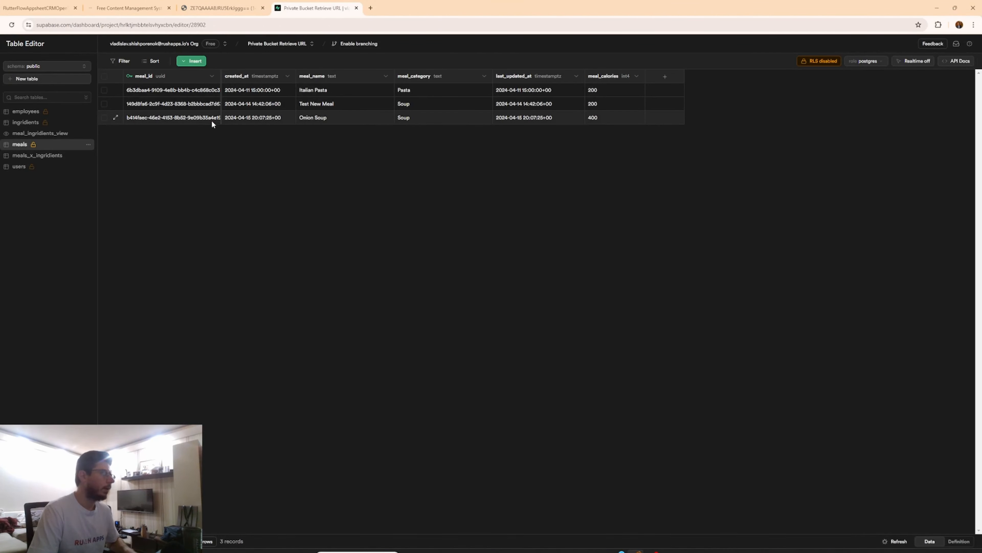
mouse_move(7, 128)
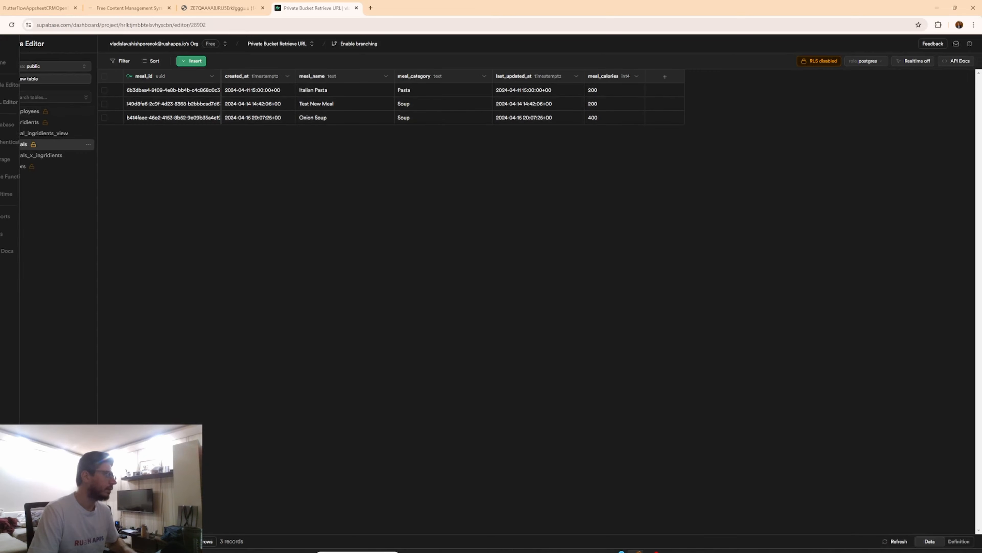
click(3, 104)
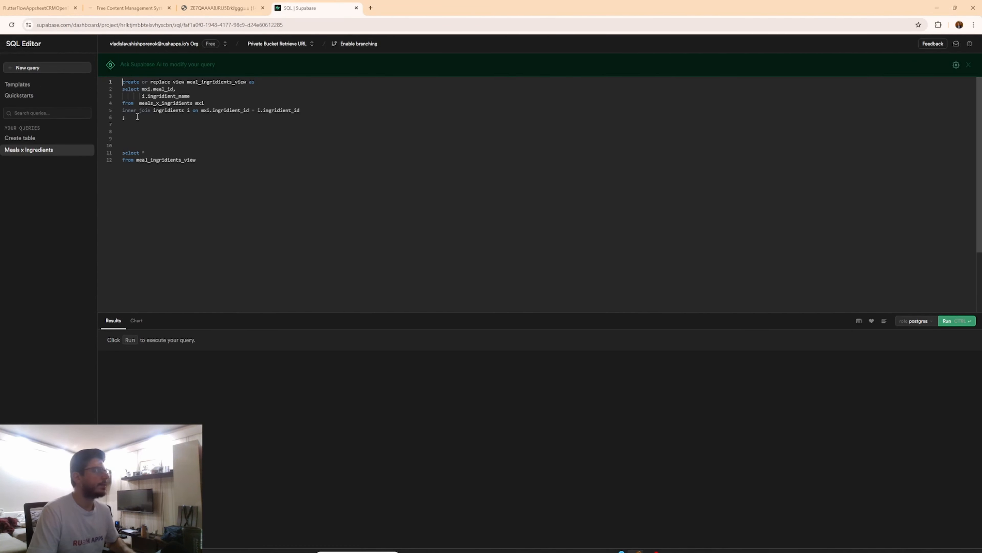
drag(136, 117, 120, 89)
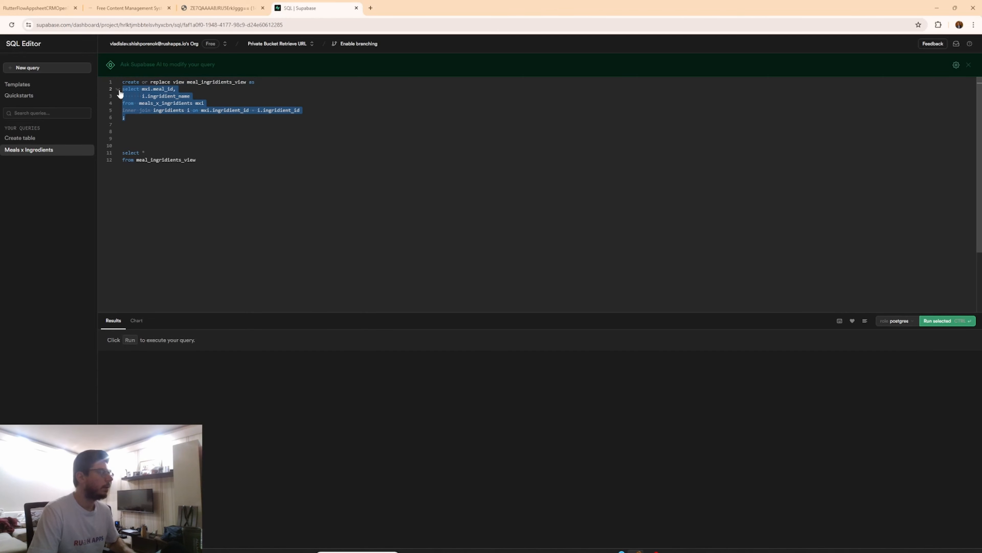
click(278, 162)
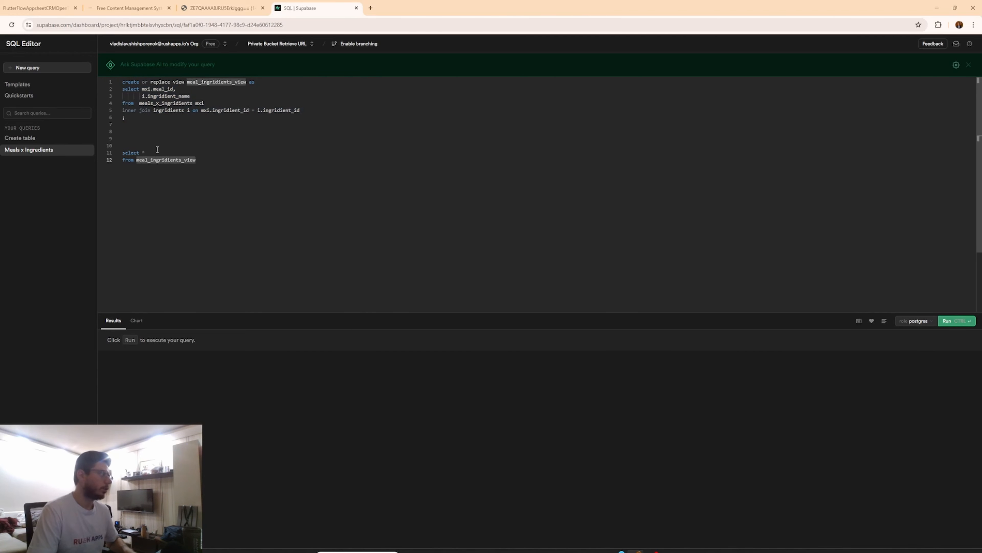
click(144, 110)
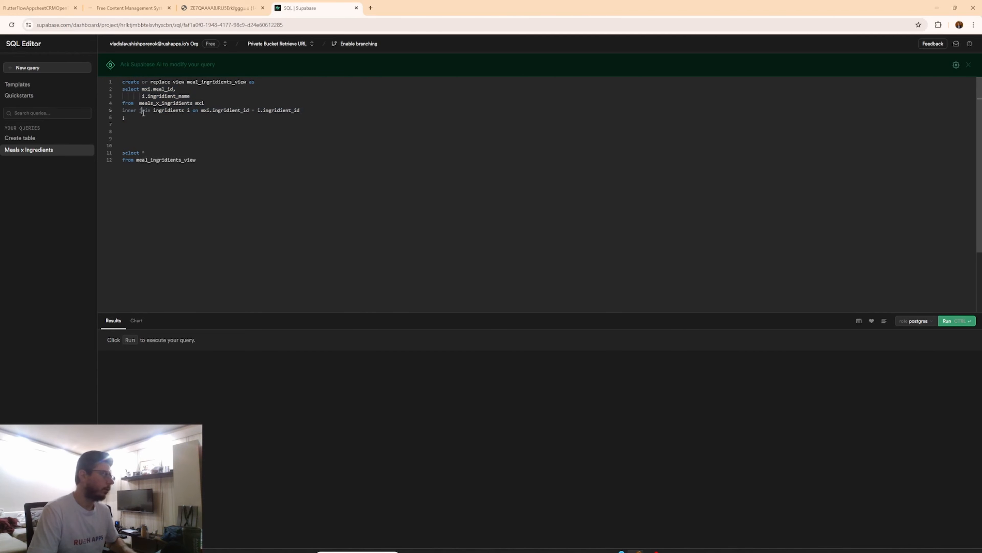
double_click(162, 89)
double_click(173, 104)
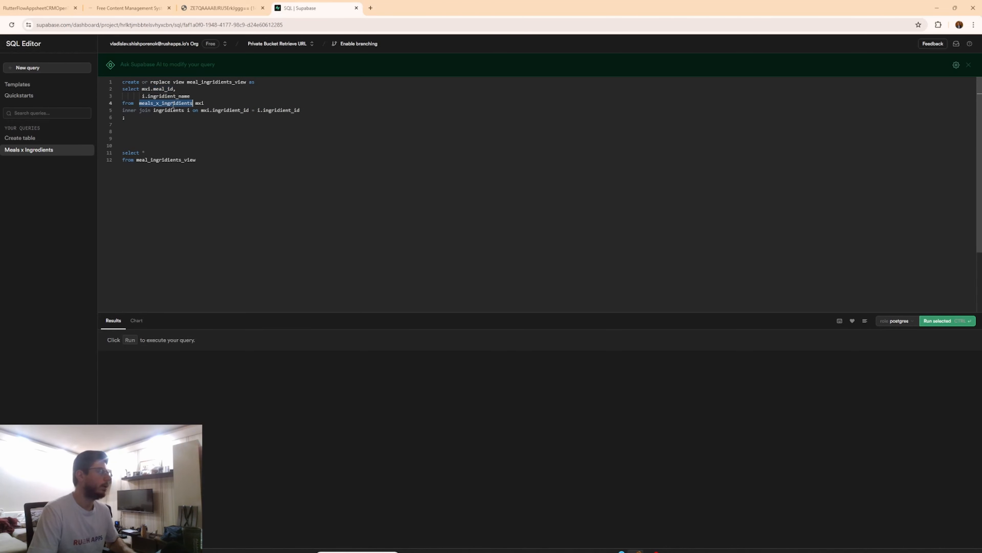
drag(208, 106, 140, 103)
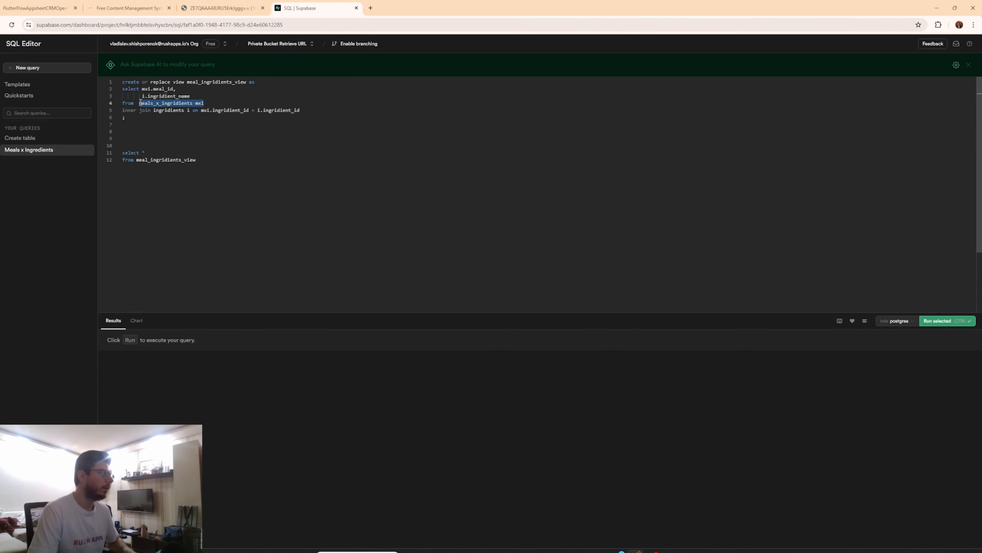
click(164, 96)
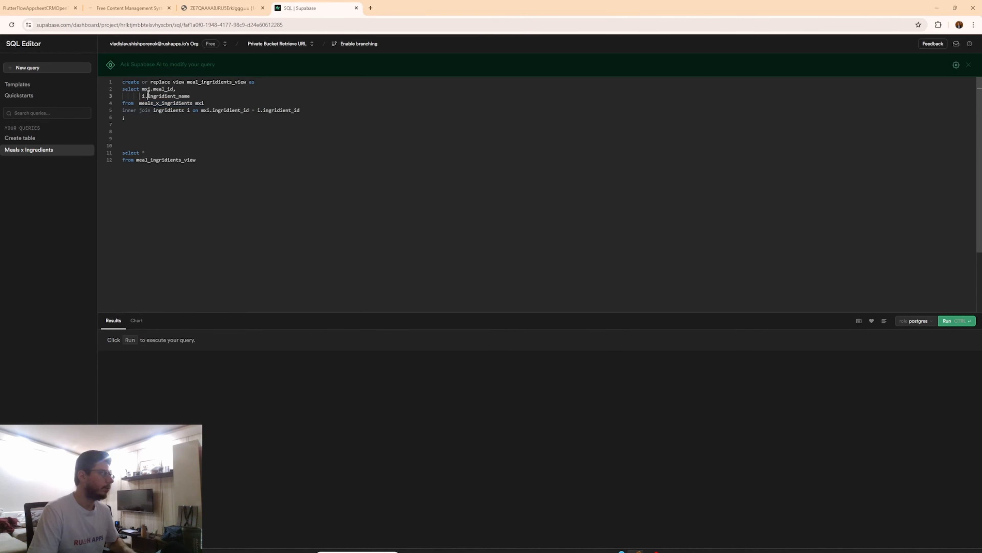
double_click(178, 111)
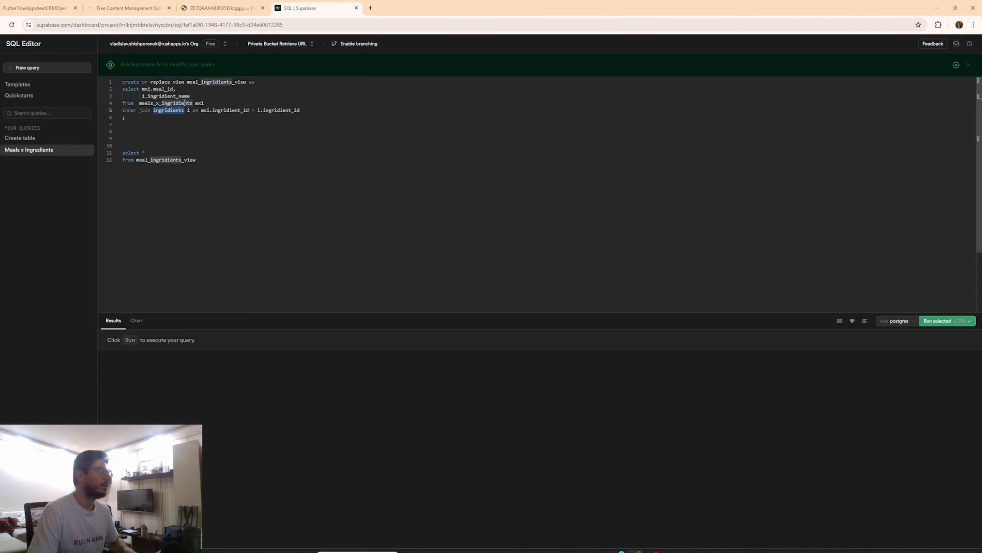
double_click(184, 103)
double_click(231, 110)
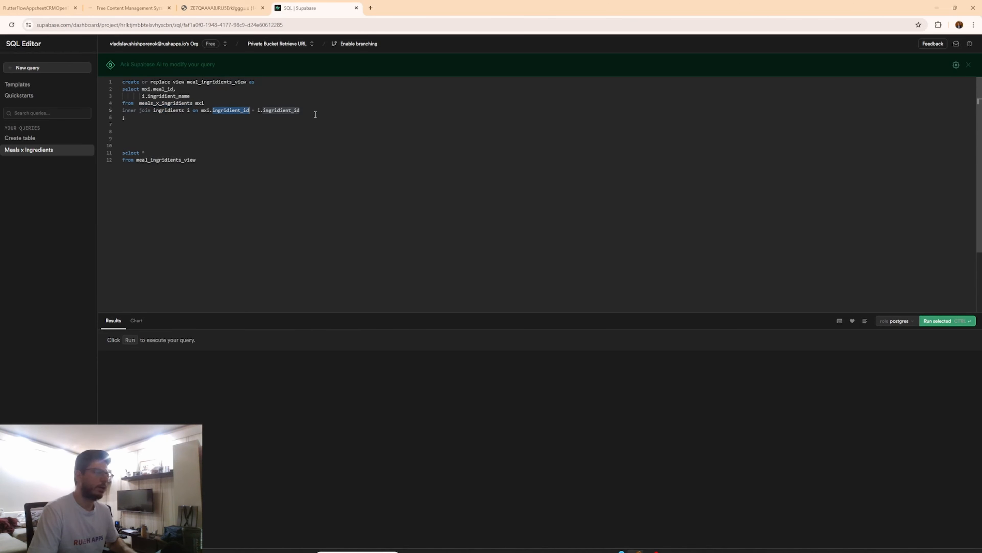
double_click(286, 111)
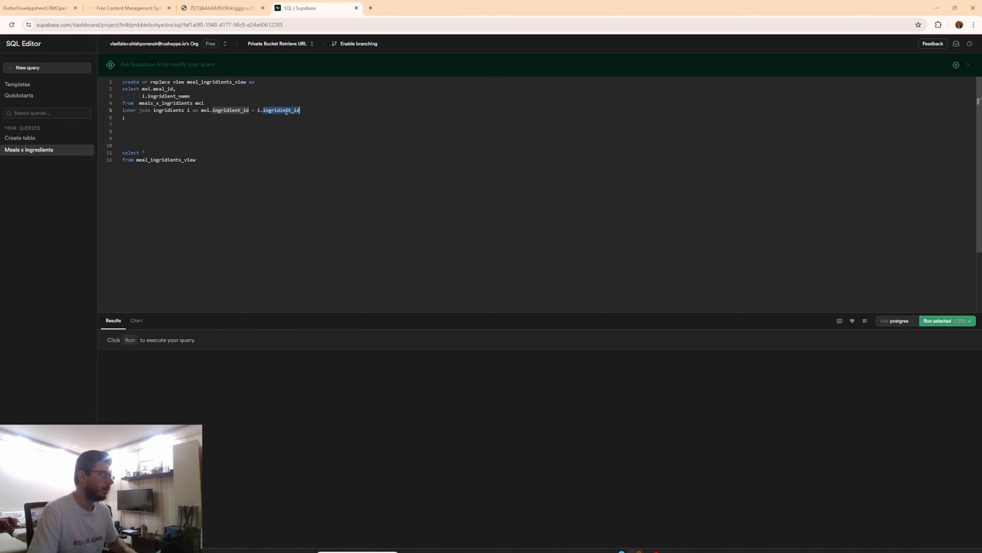
drag(126, 118, 101, 79)
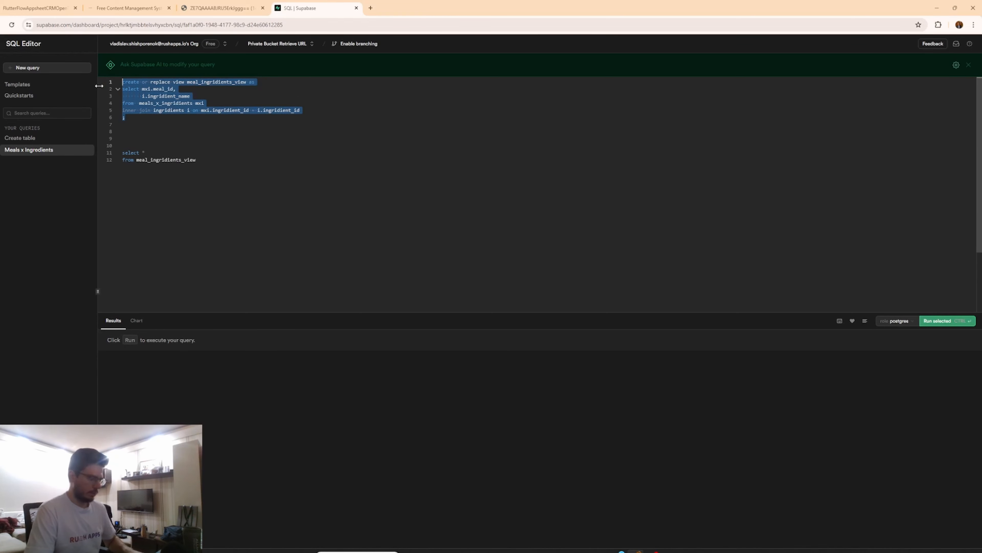
Run the create or replace view statement for meal_ingridients_view, then run the select from meal_ingridients_view.
key(Return)
key(ctrl+Return)
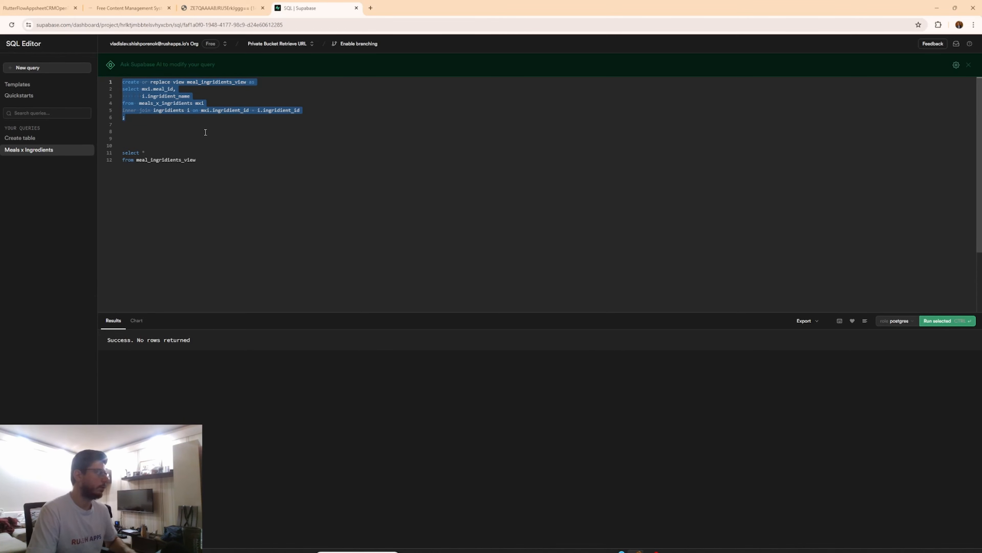
click(177, 154)
key(ctrl+Return)
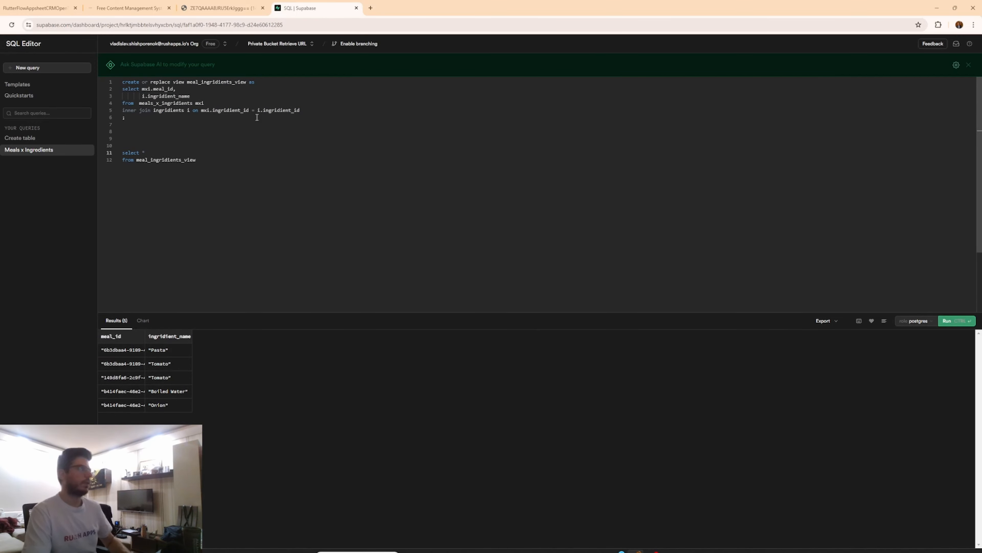
drag(126, 117, 123, 81)
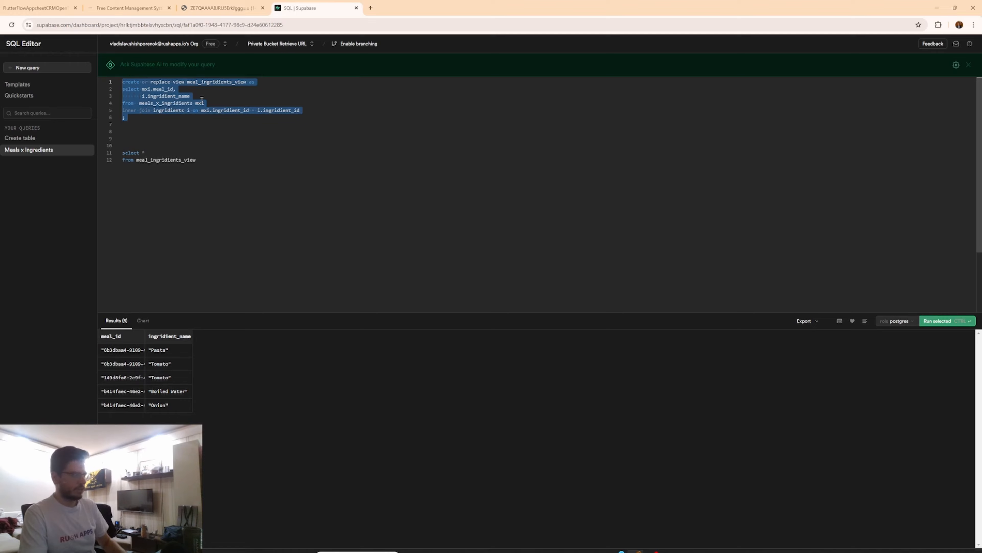
Return to FlutterFlow and re-import the Supabase table schema from the Supabase integration settings.
click(39, 8)
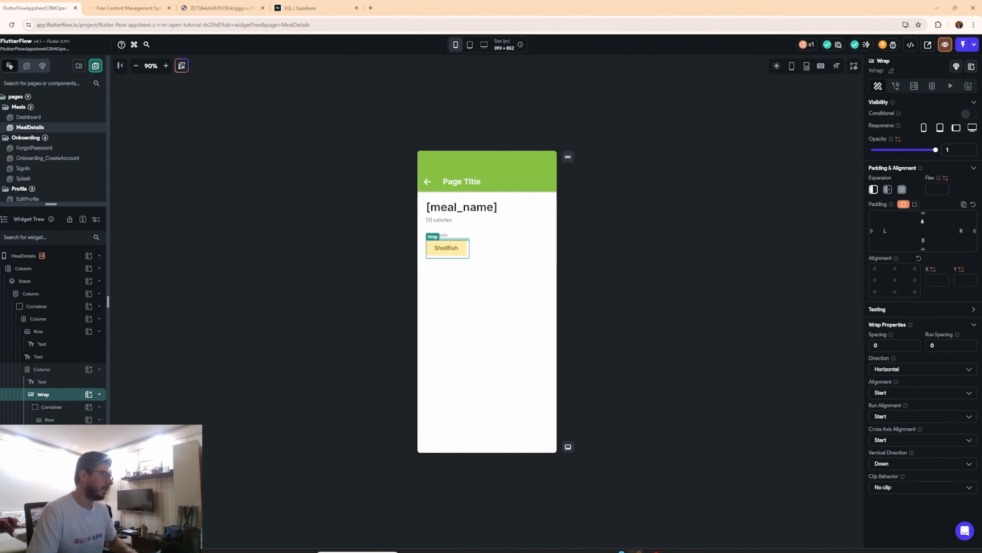
click(0, 278)
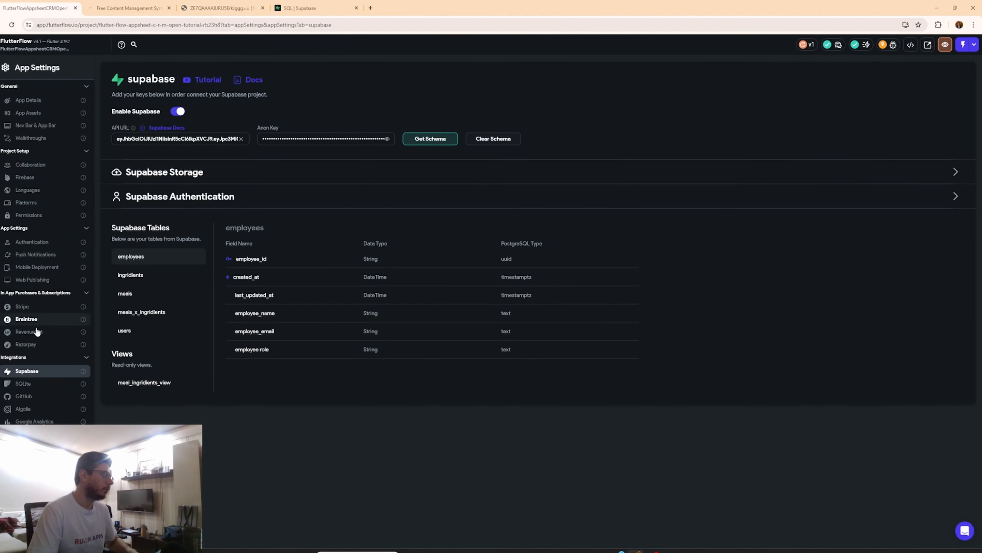
click(428, 142)
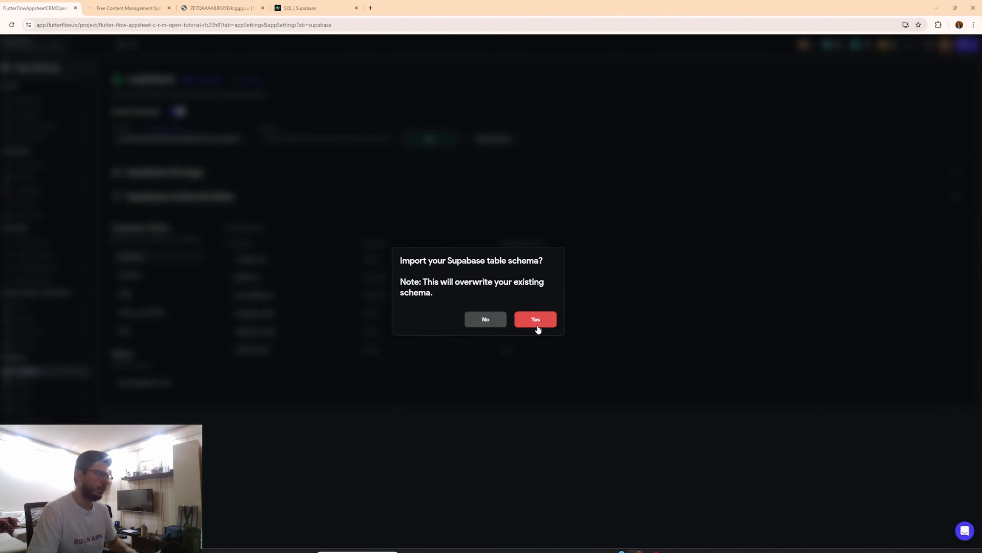
click(537, 326)
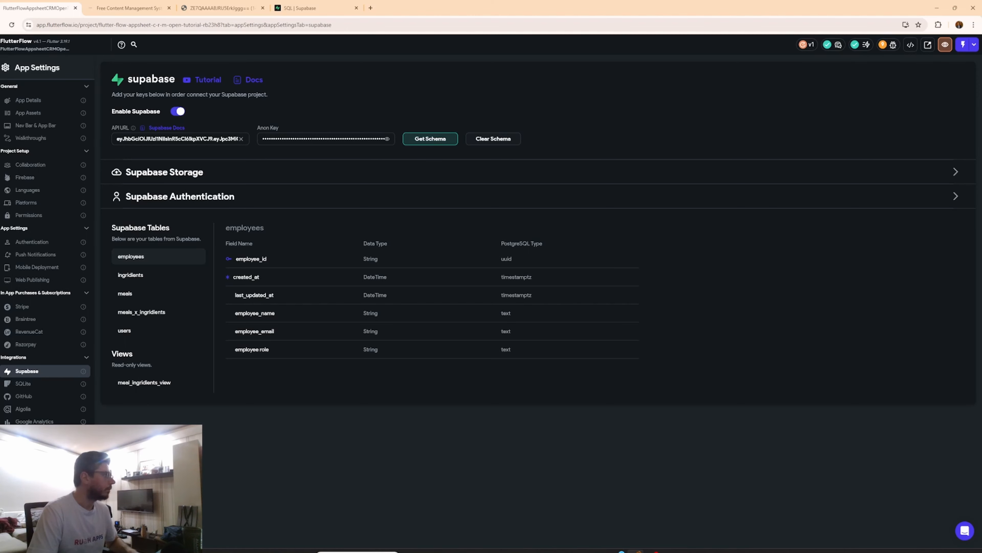
Add a Supabase Query on the ingredients Wrap using the meal_ingridients_view table, returning a list of rows.
click(1, 90)
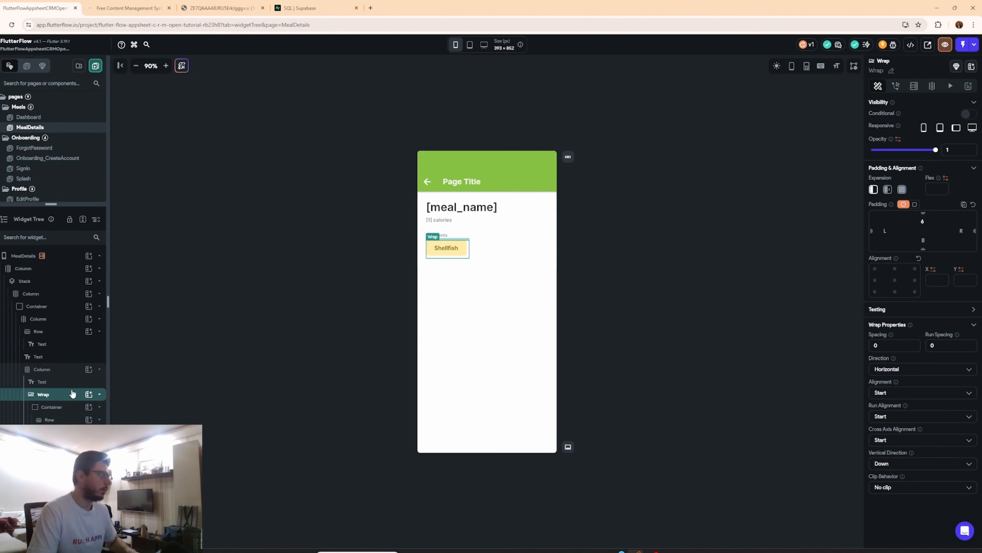
click(914, 86)
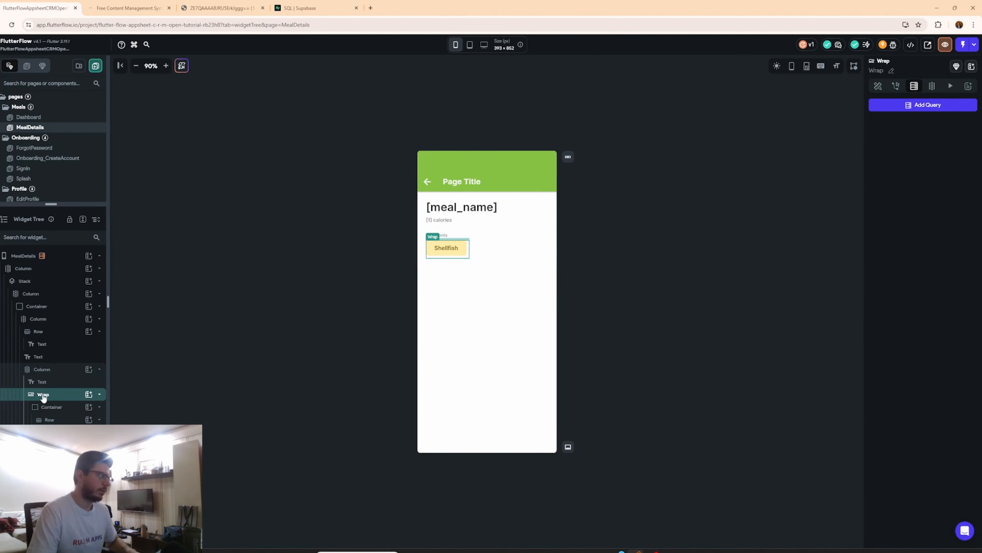
click(927, 105)
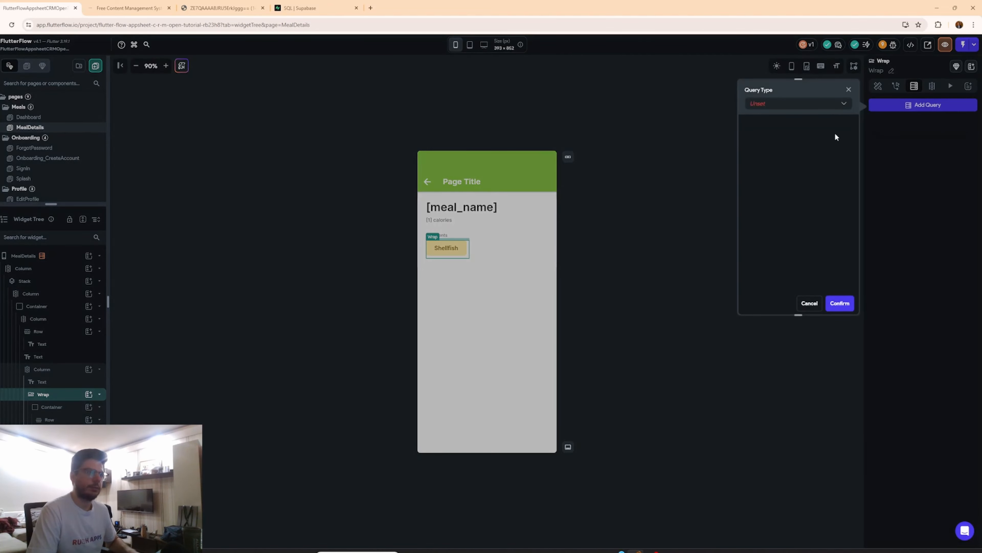
click(774, 102)
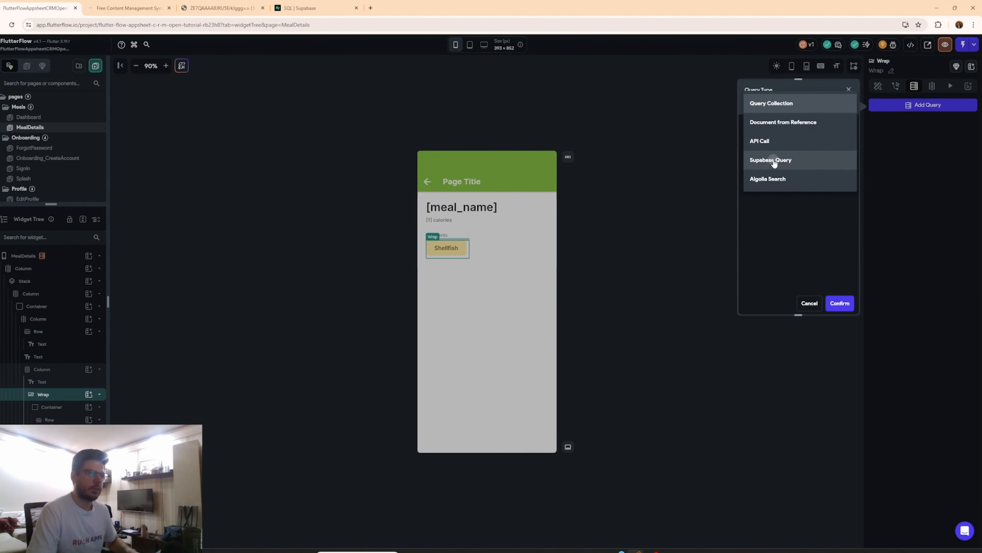
click(773, 160)
click(776, 133)
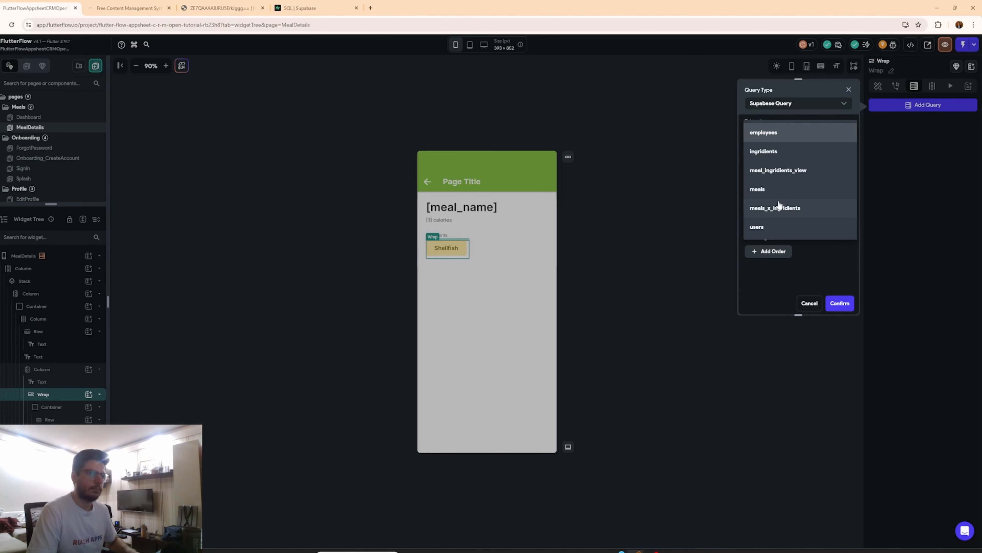
click(783, 178)
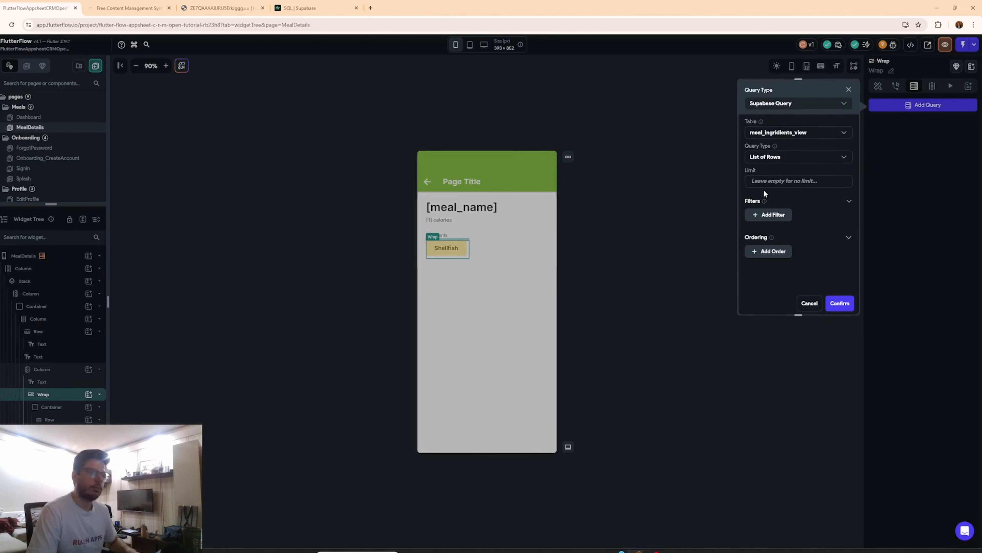
click(838, 303)
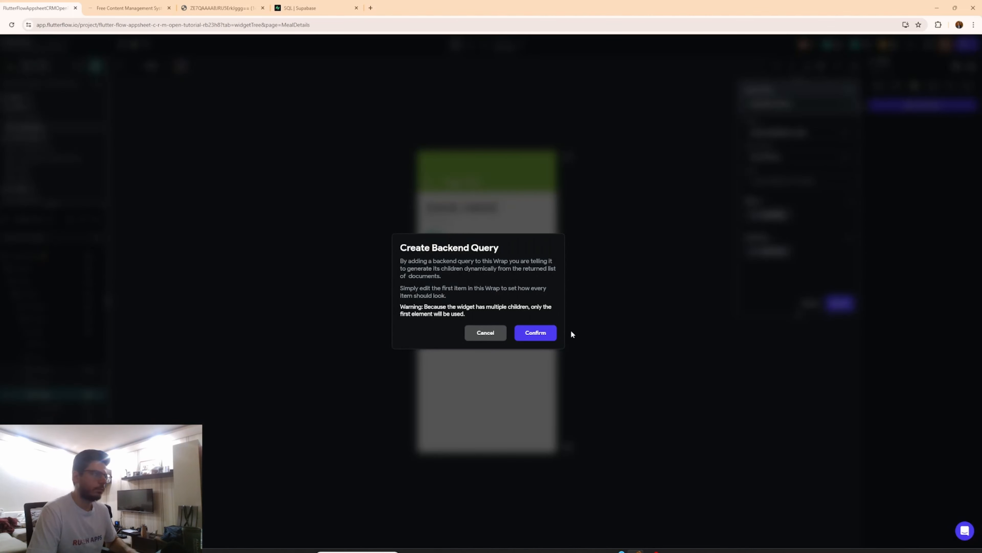
click(536, 332)
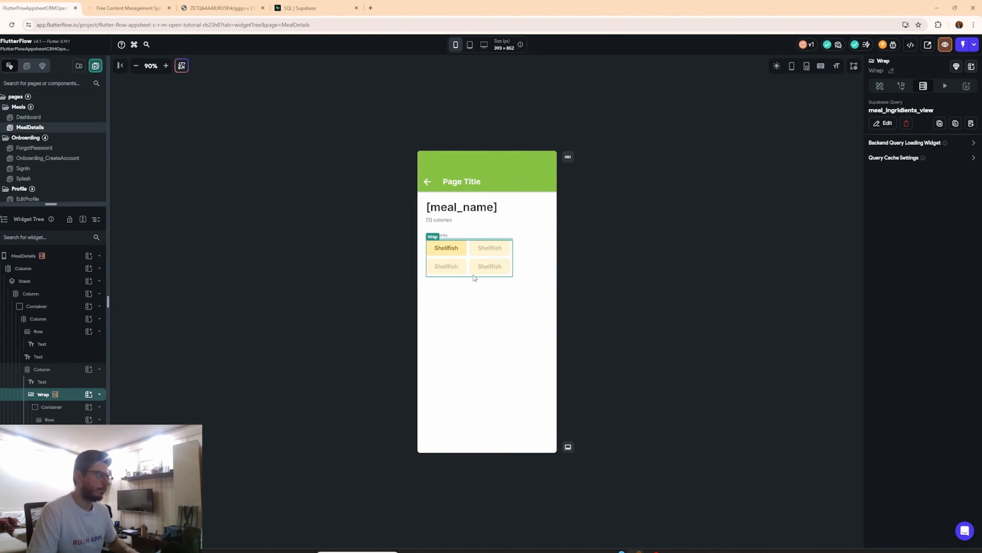
Bind the ingredient chip text to ingridient_name from the meal_ingridients_view row, with default value none.
click(442, 247)
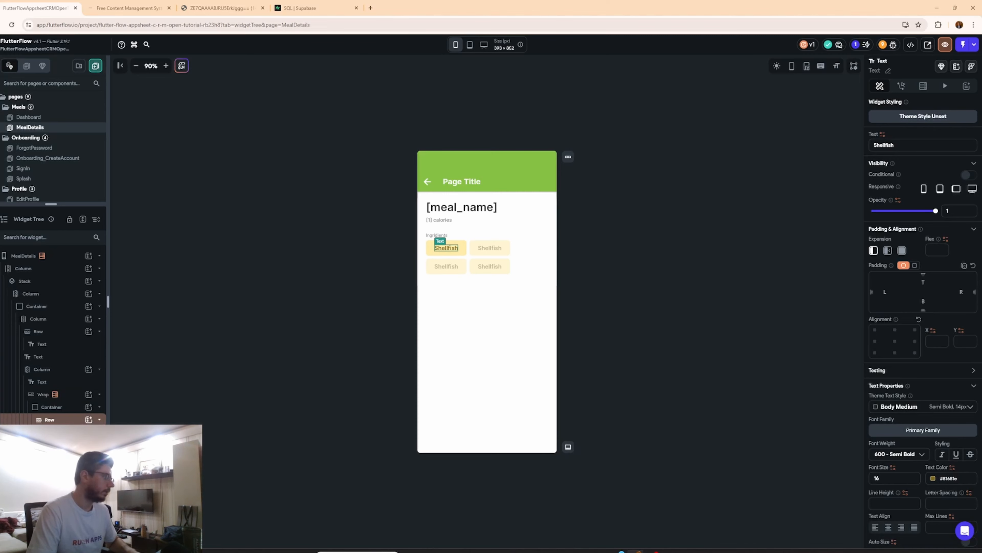
click(882, 135)
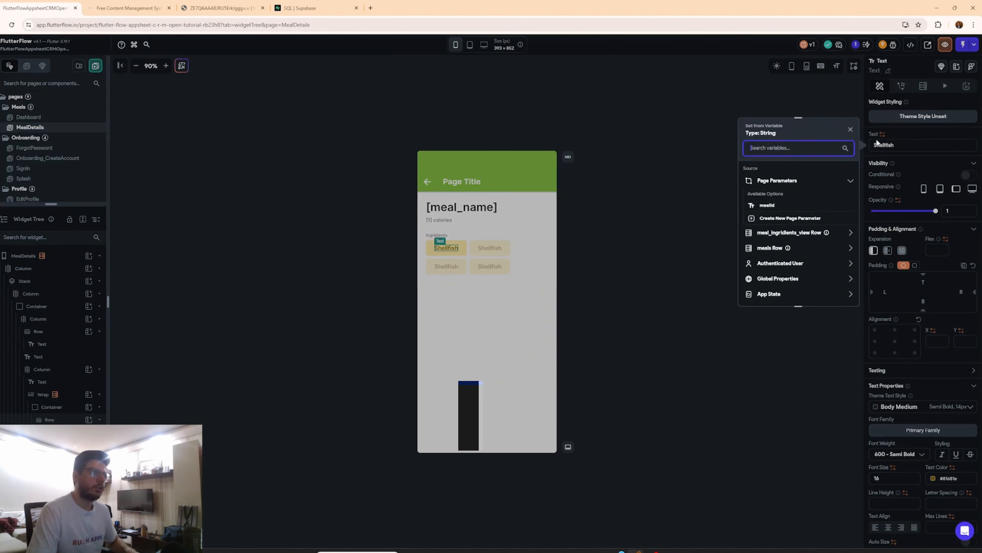
click(795, 233)
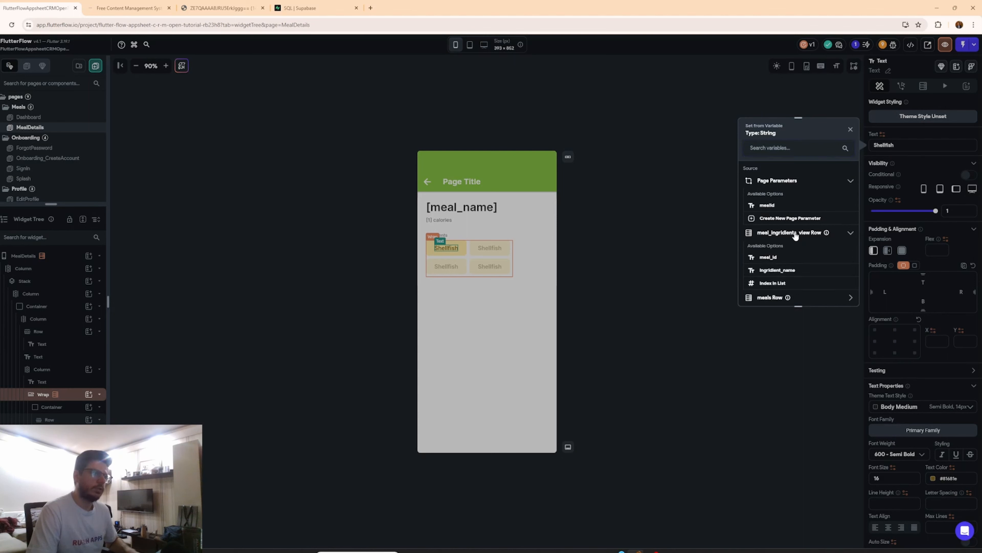
click(788, 271)
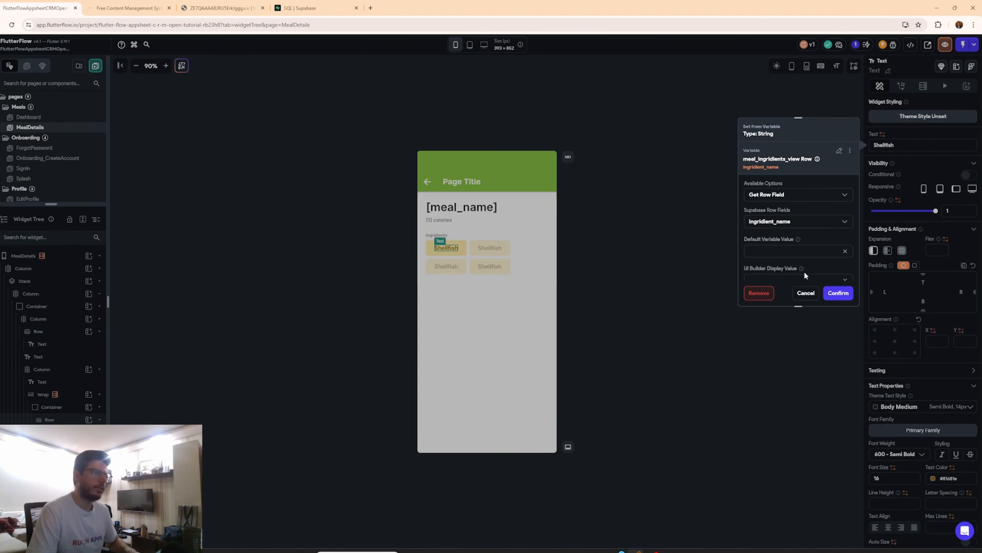
click(784, 247)
text(none)
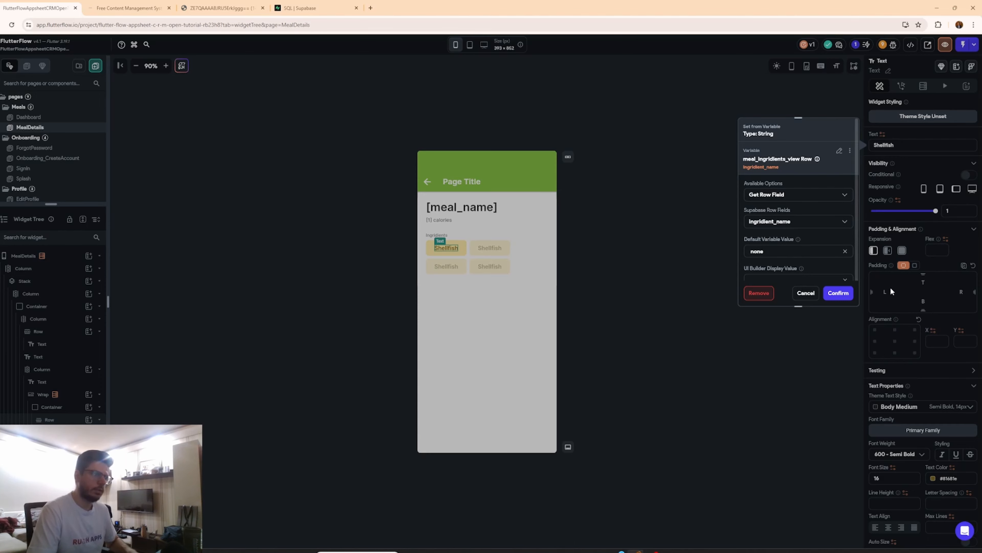
click(839, 293)
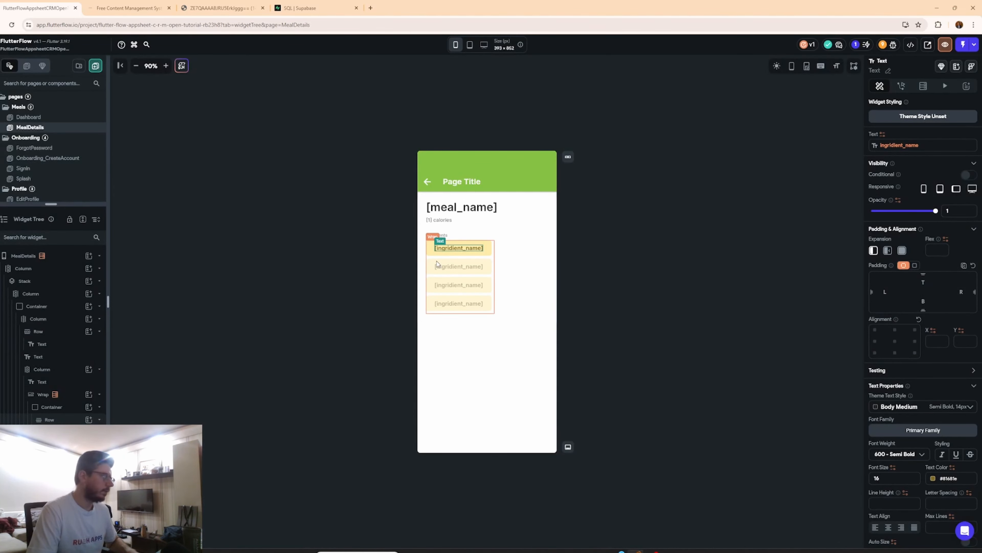
On the Dashboard, add an On Tap action to the meal card that navigates to MealDetails.
click(37, 117)
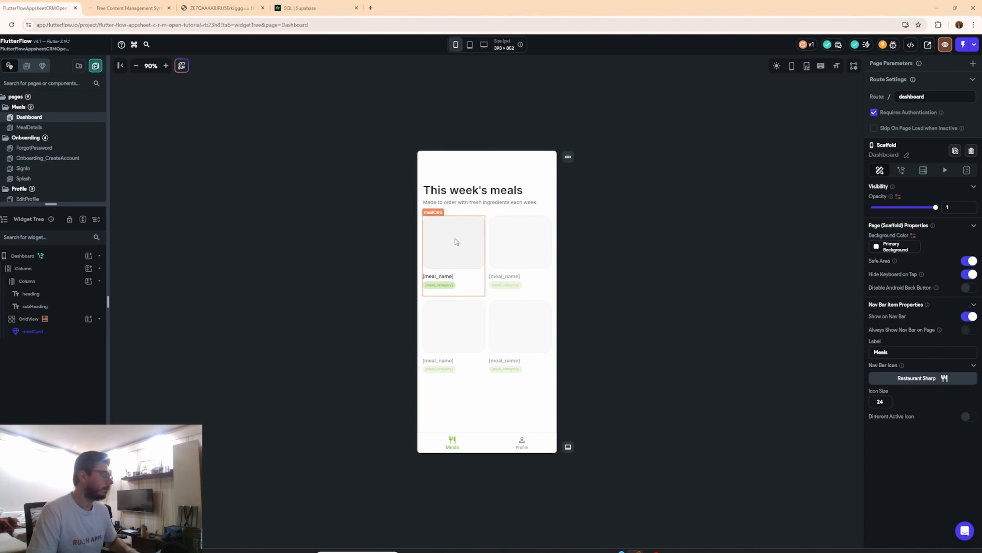
click(469, 252)
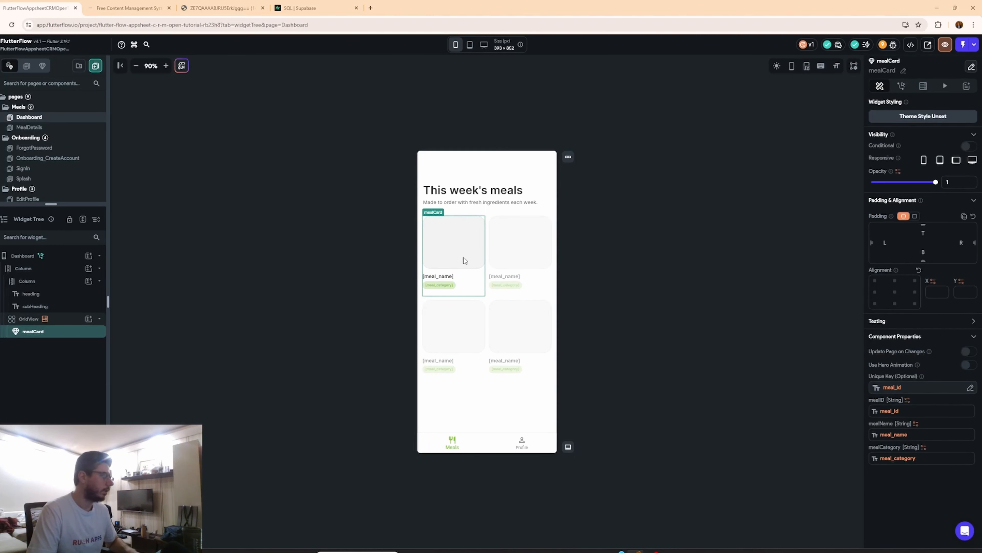
click(904, 86)
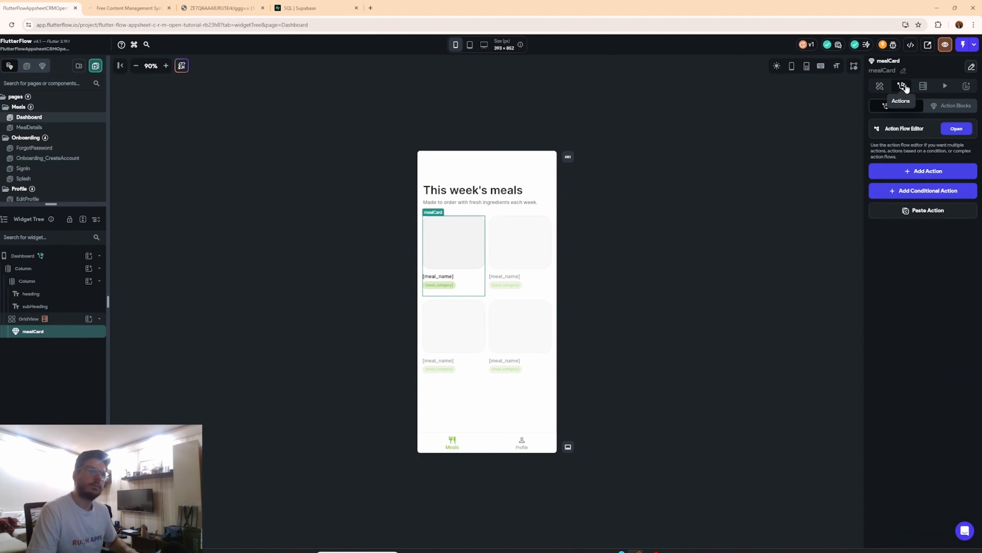
click(956, 129)
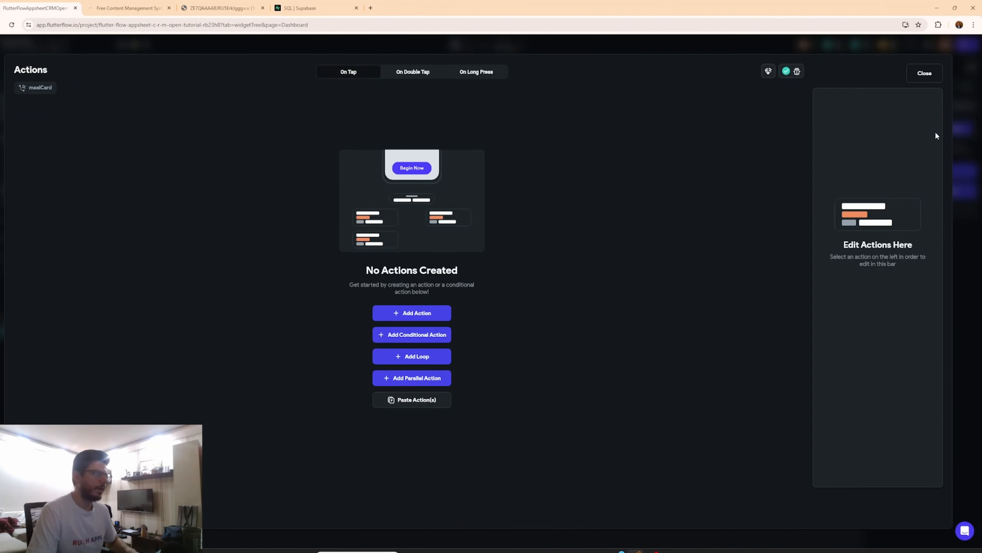
click(411, 313)
click(869, 157)
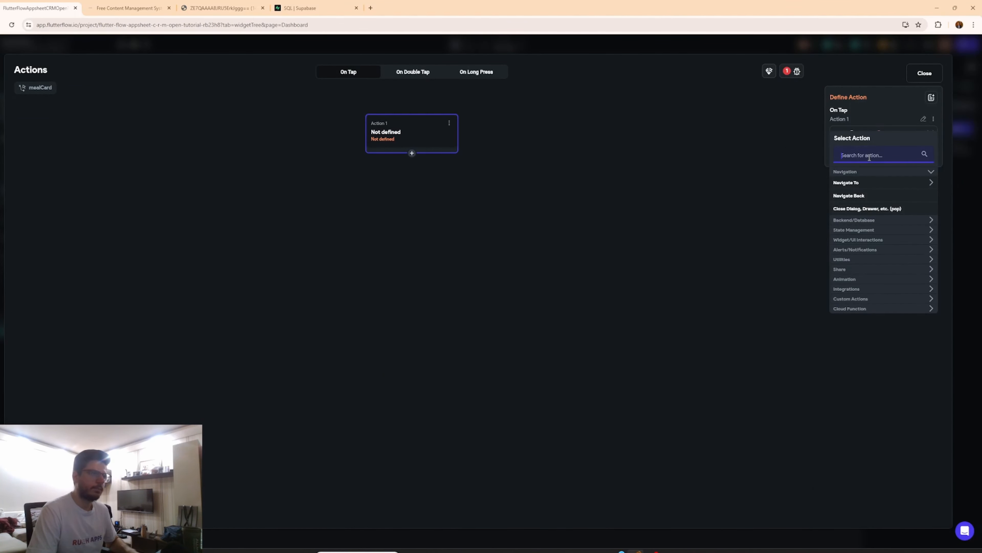
click(861, 184)
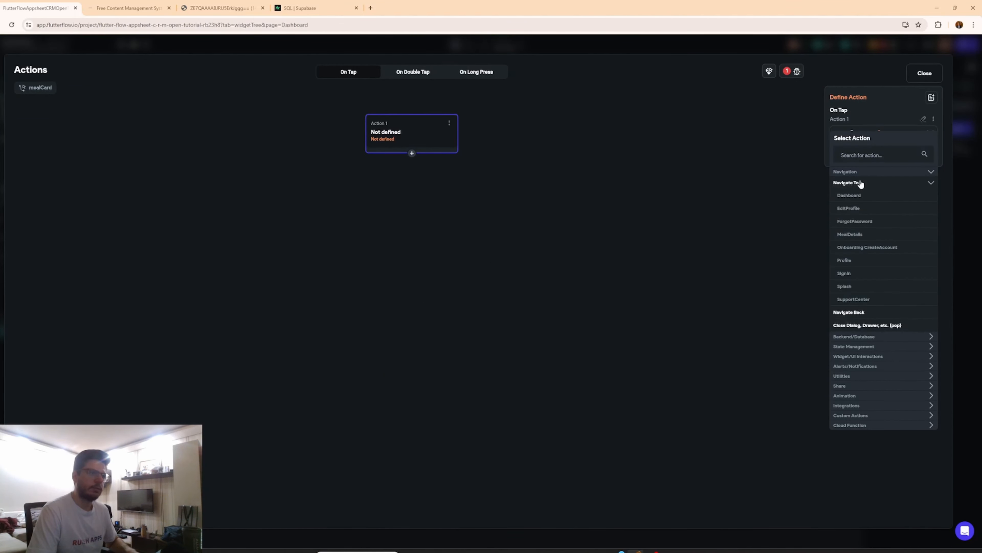
click(849, 235)
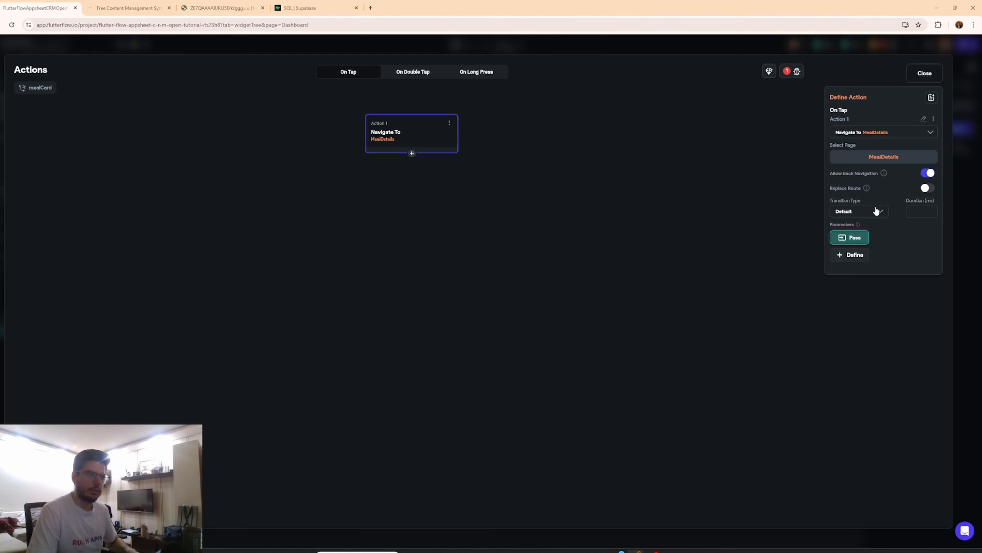
Pass the meals row's meal_id as the mealId parameter of the navigation action.
click(849, 237)
click(869, 240)
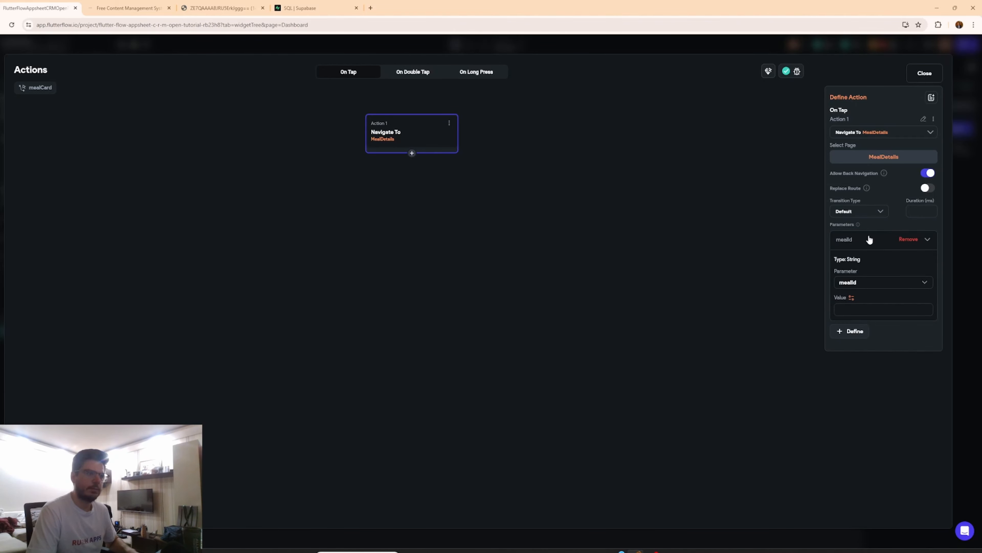
click(851, 298)
click(744, 352)
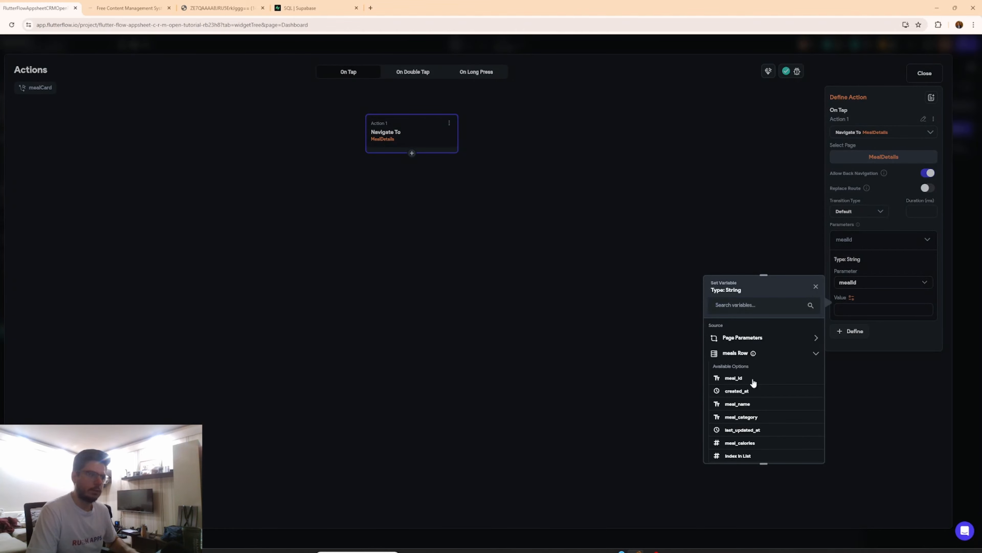
click(753, 383)
Close the action editor and run the app in Test Mode.
click(920, 79)
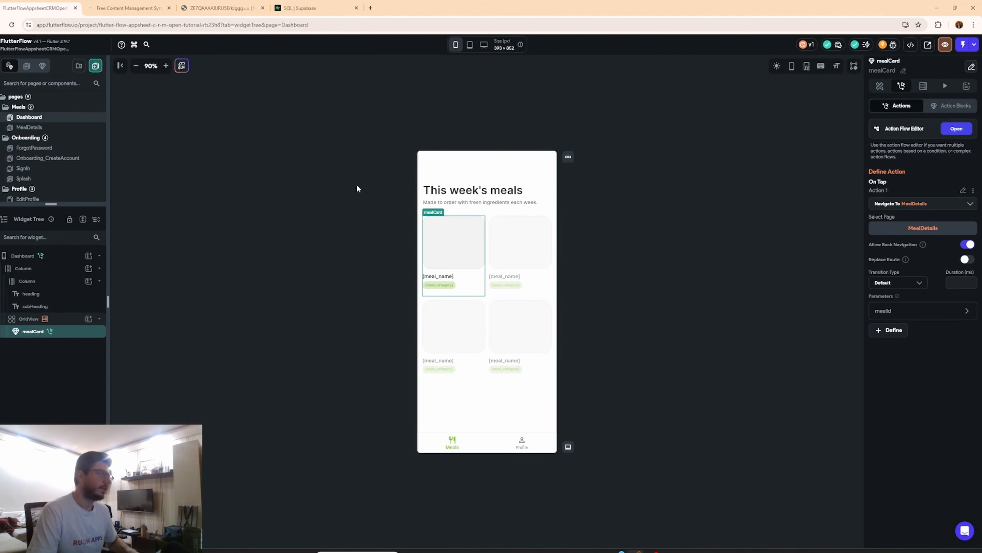
click(963, 46)
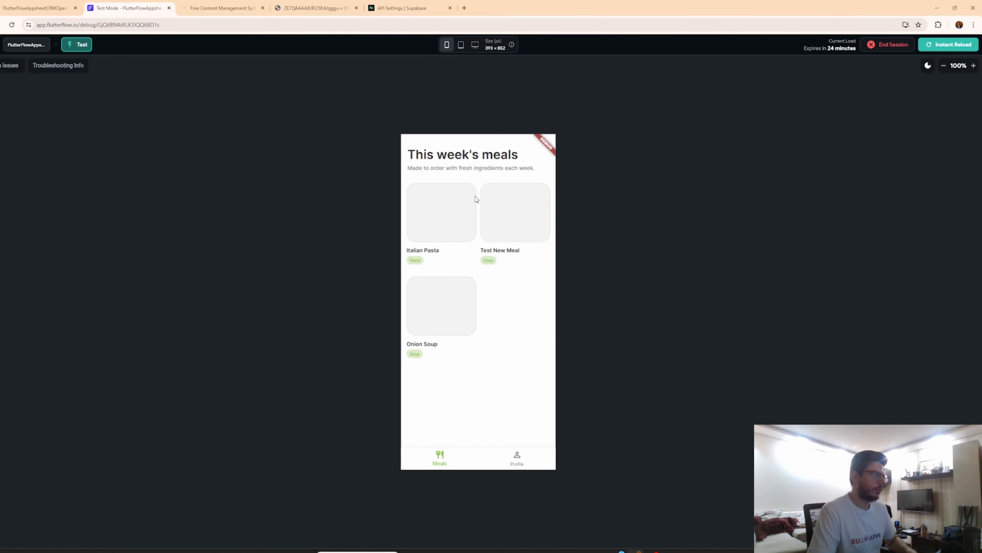
Open the AppSheet app in a new browser tab.
click(465, 8)
text(apps)
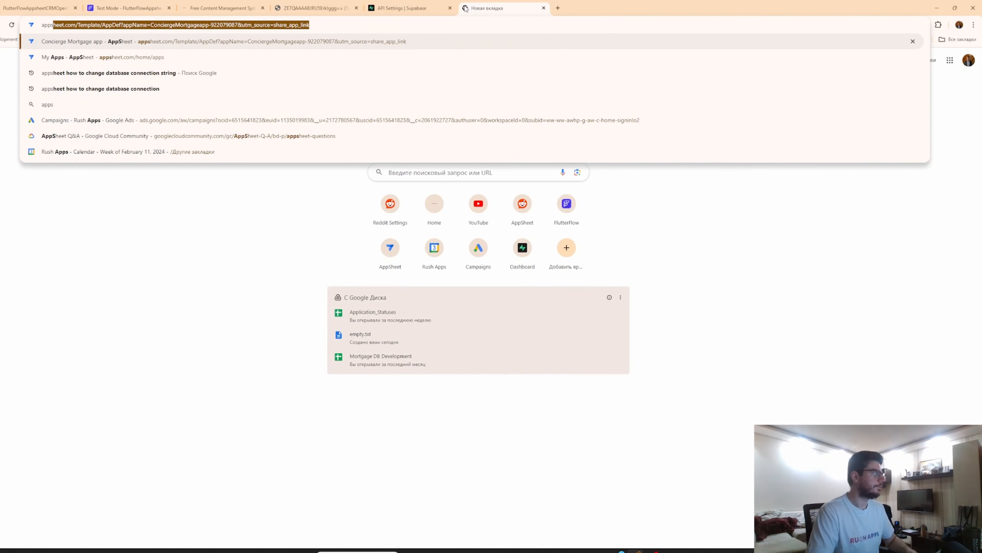
key(Down)
key(Return)
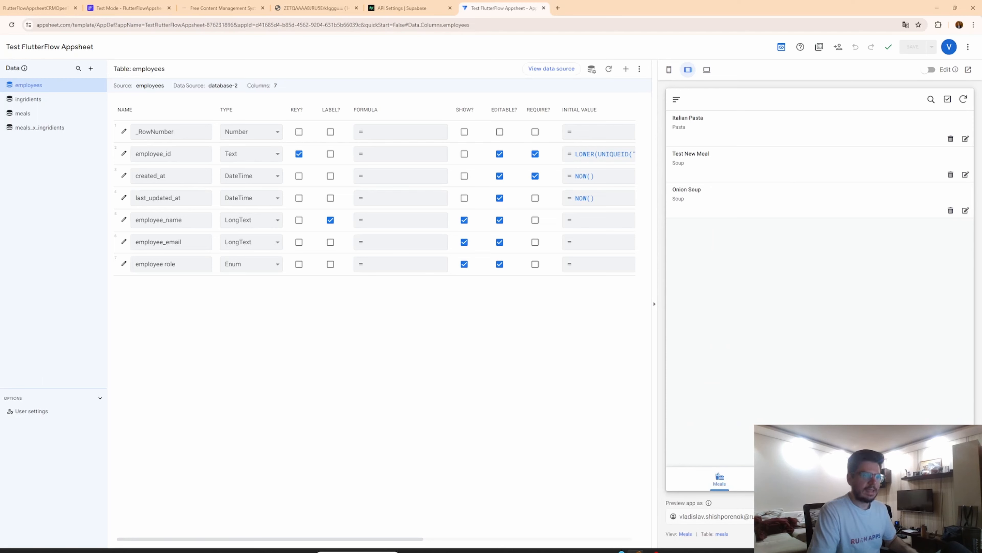
Add a new meal named Vegan Soup with category Soup and 200 calories.
click(954, 446)
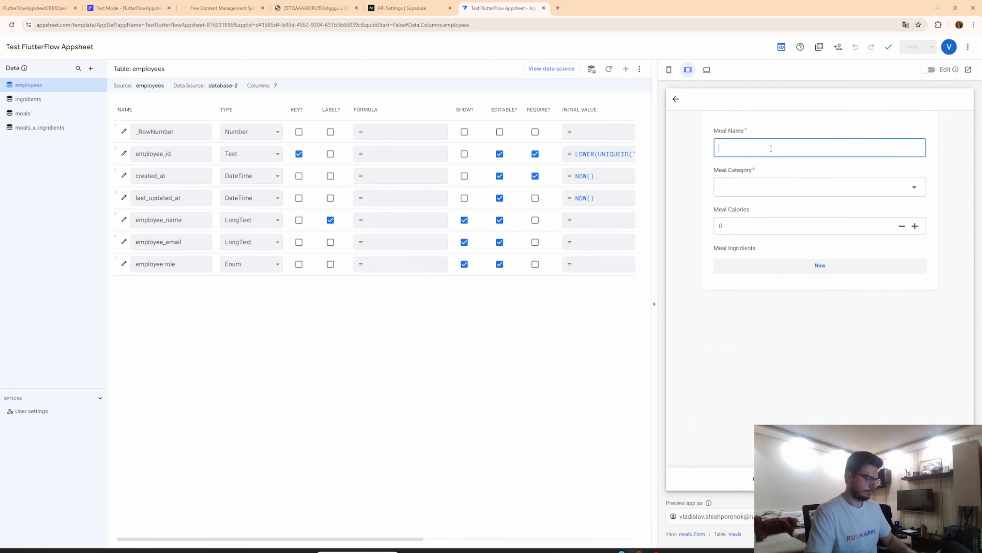
text(Vega)
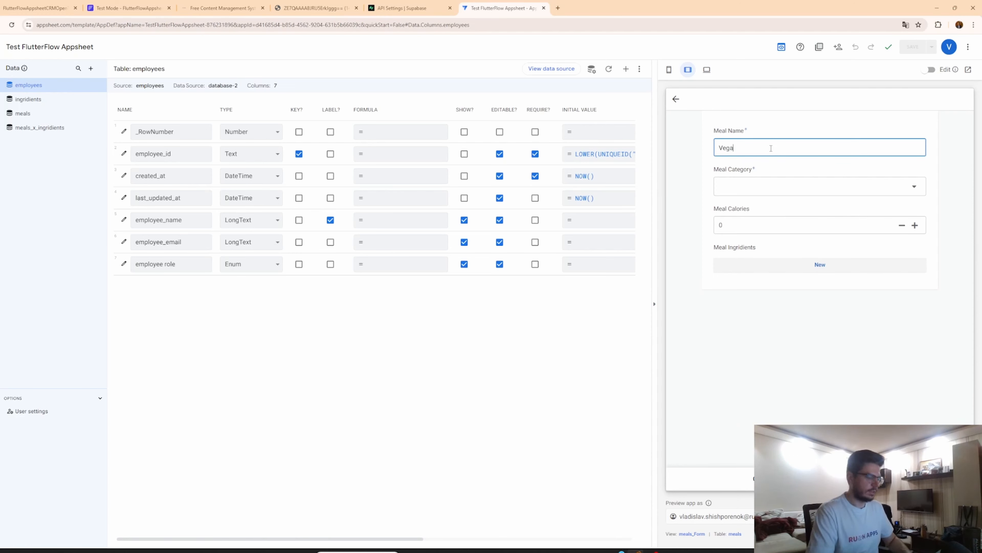
text(n Sop)
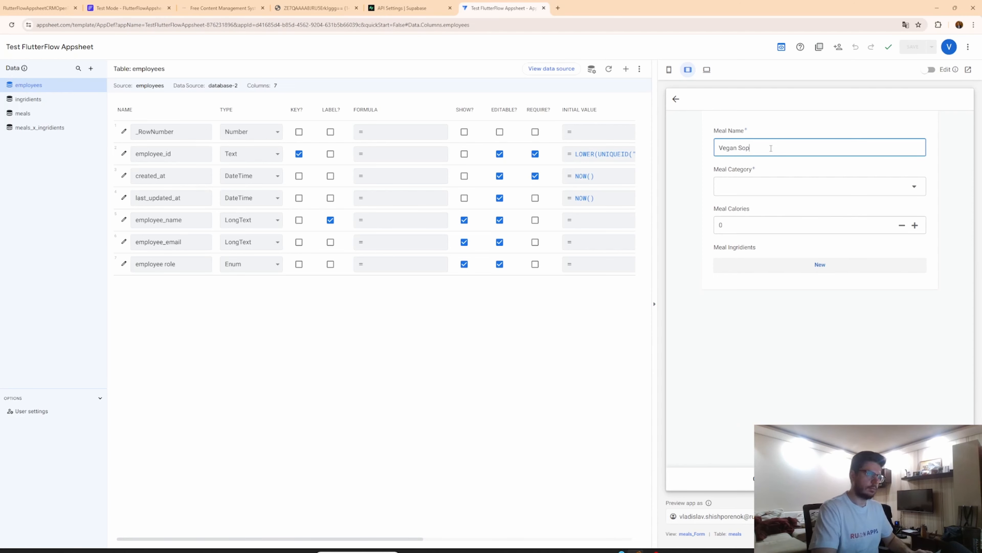
key(BackSpace)
text(up)
click(818, 187)
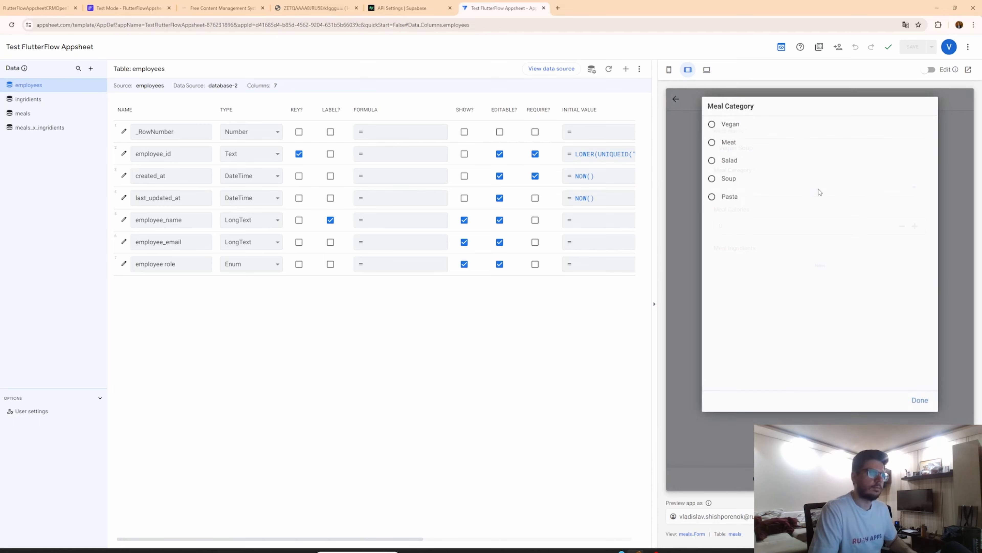
click(744, 181)
click(736, 229)
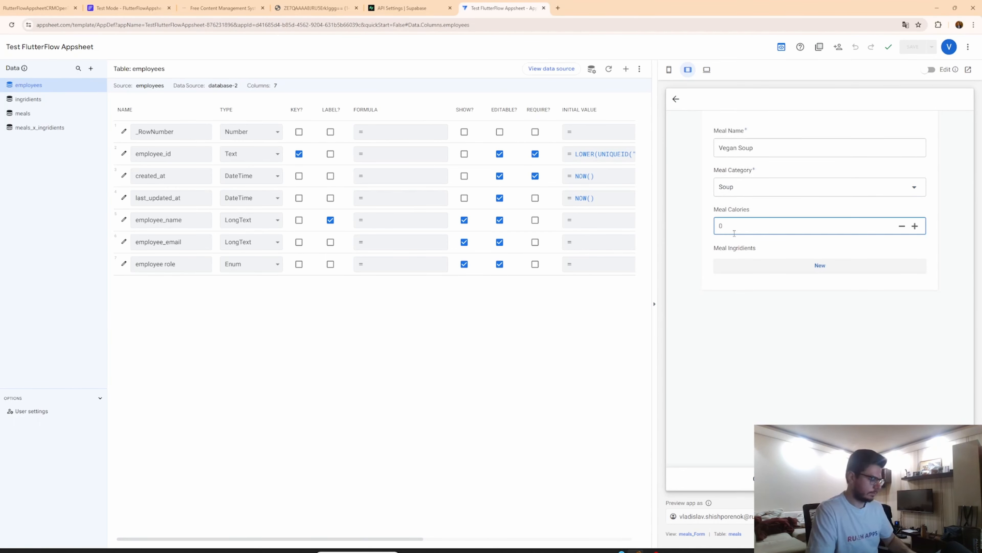
text(200)
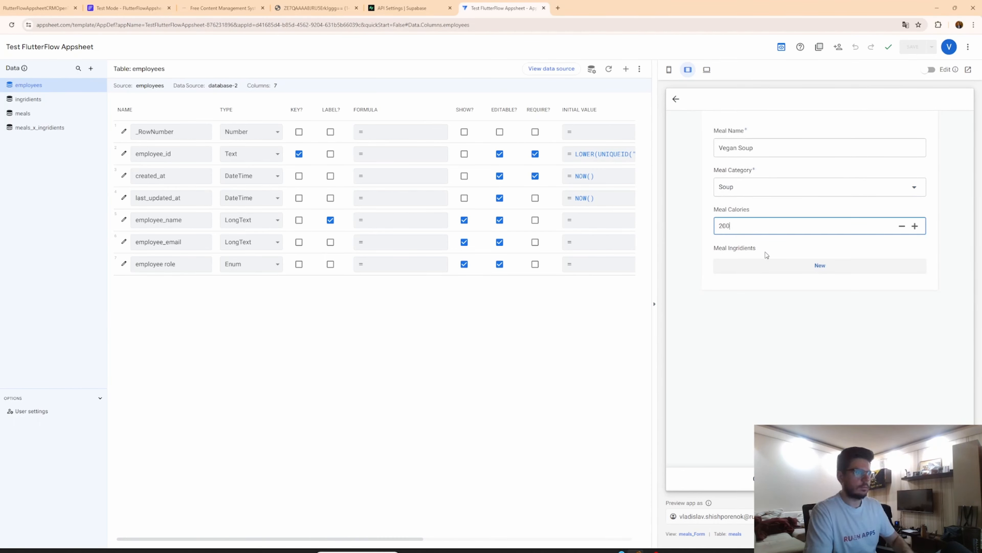
Add Boiled Water, Onion and Tomato as ingredients of the Vegan Soup meal.
click(785, 265)
click(834, 188)
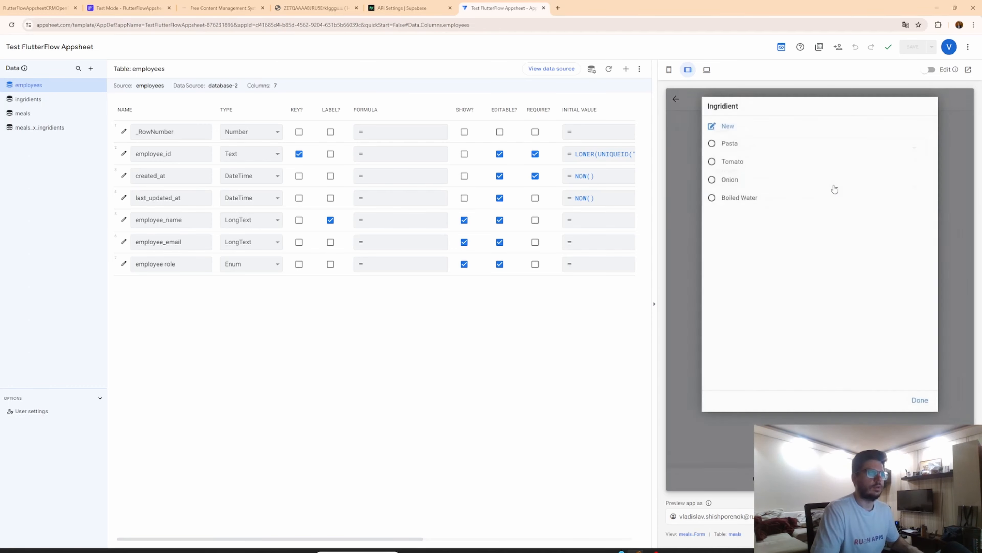
click(739, 198)
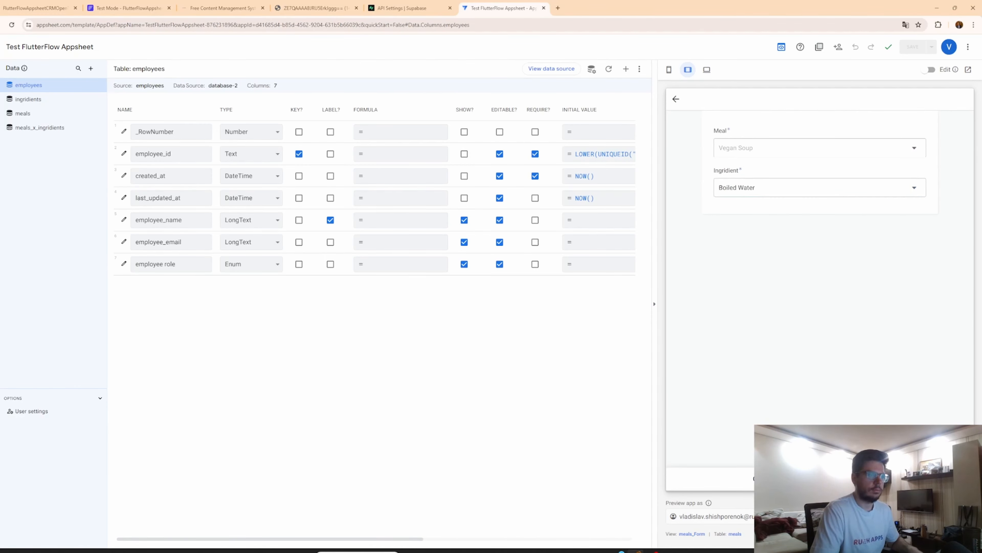
click(874, 479)
click(913, 291)
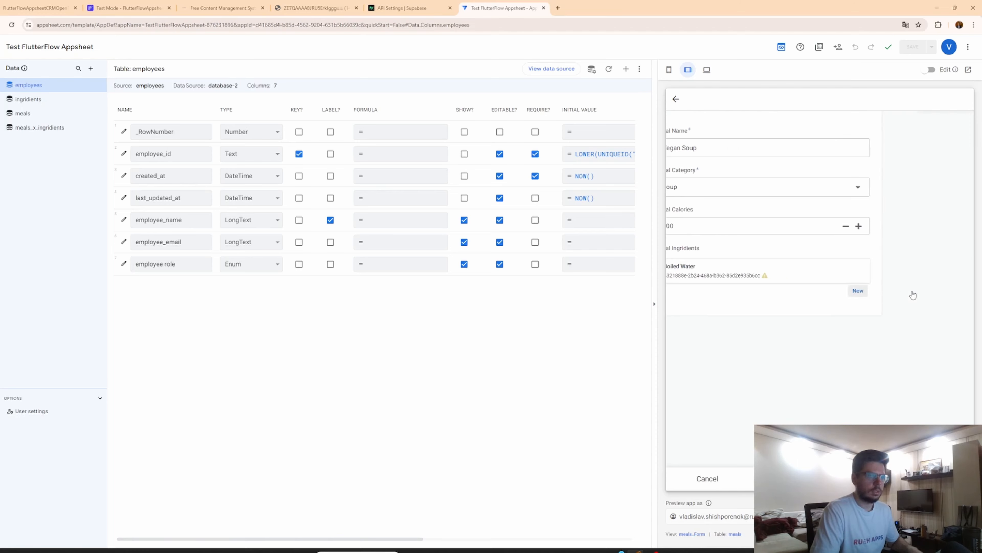
click(855, 188)
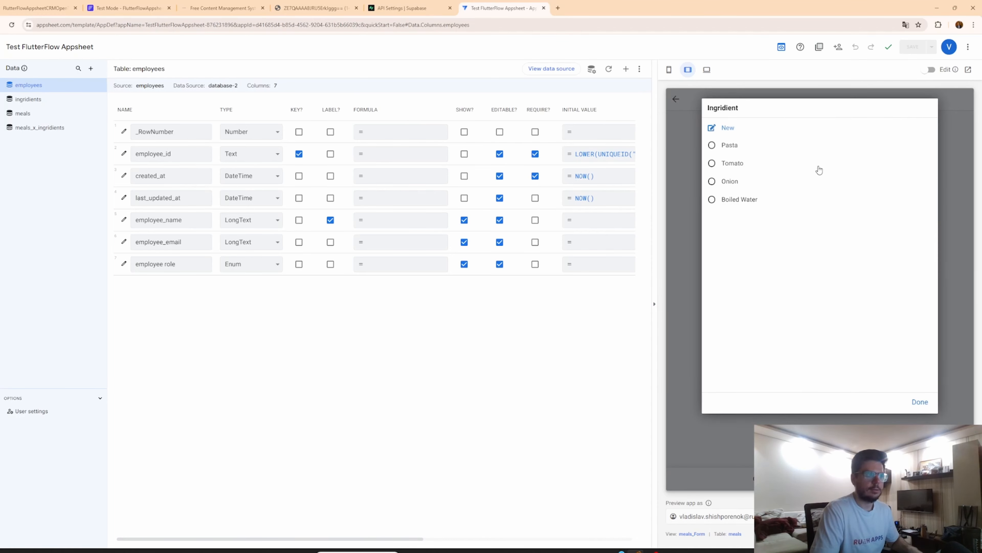
click(750, 183)
click(873, 478)
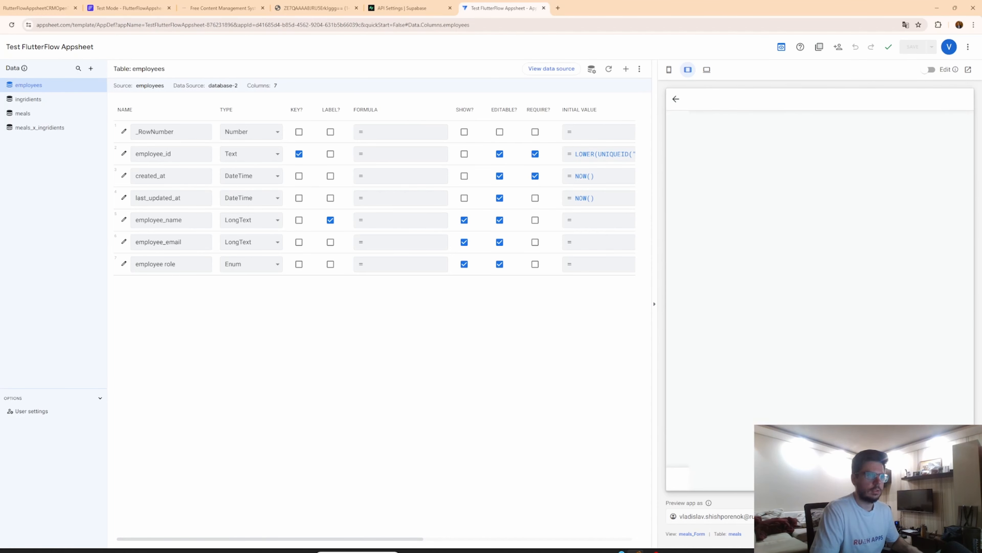
click(867, 314)
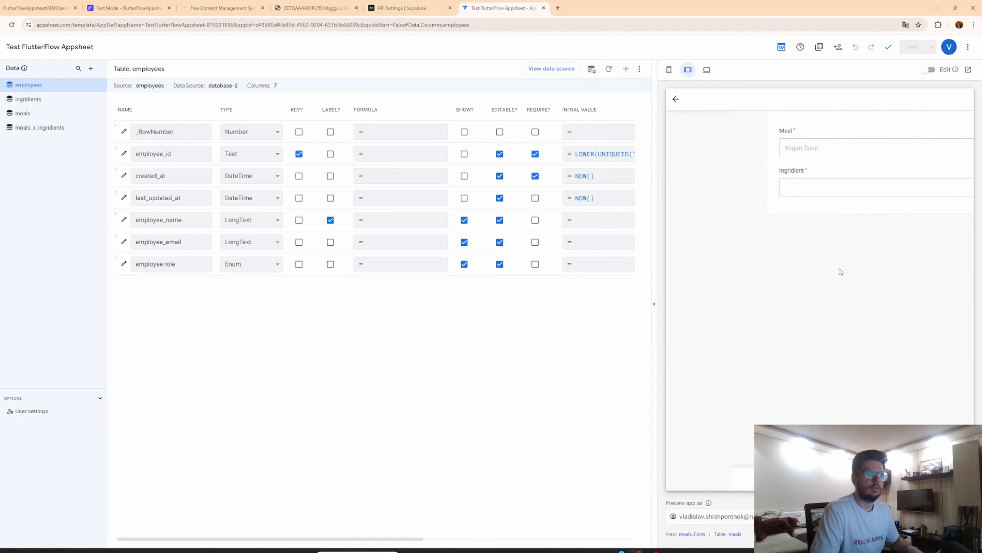
click(823, 188)
click(741, 164)
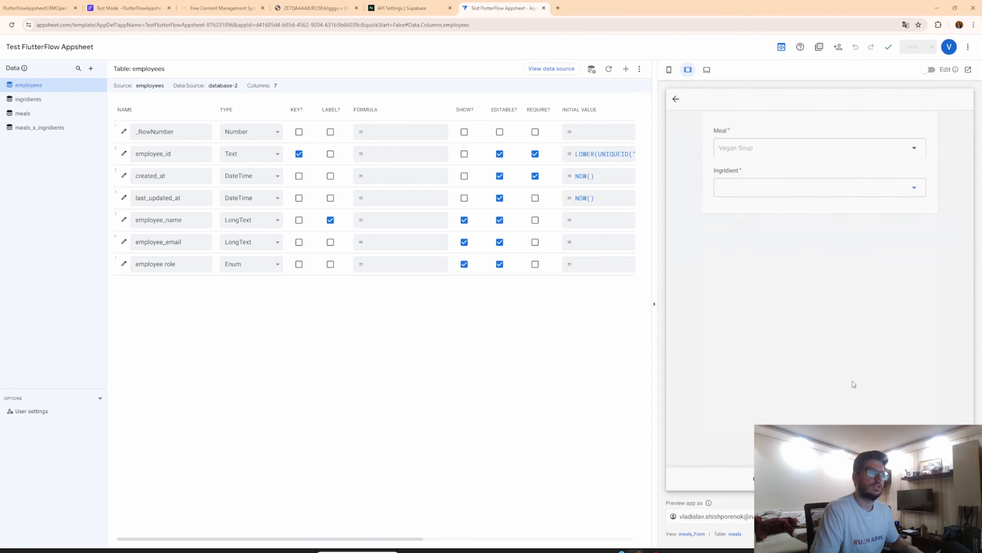
click(873, 478)
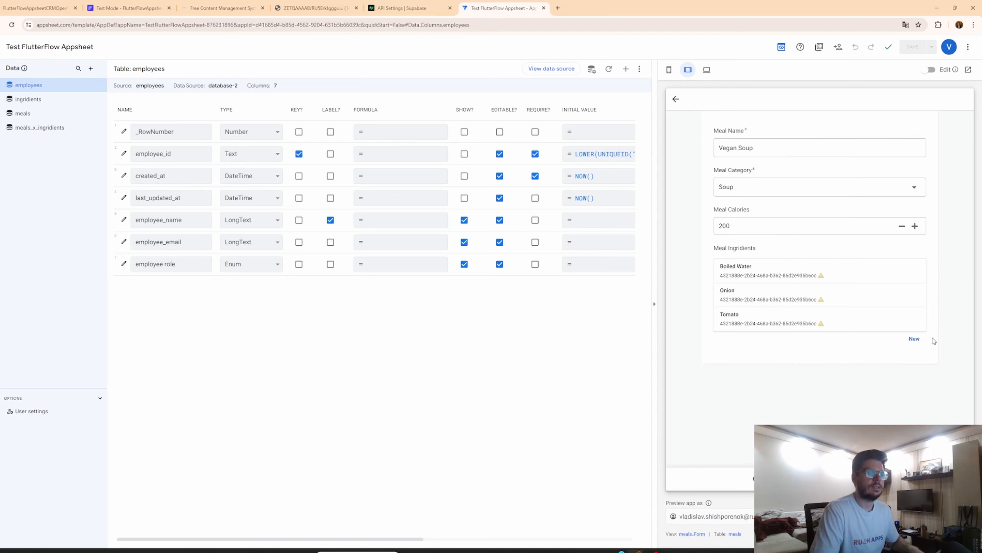
Create a new ingredient named Potato, add it to the meal's ingredients, and save the Vegan Soup meal.
click(918, 342)
click(897, 190)
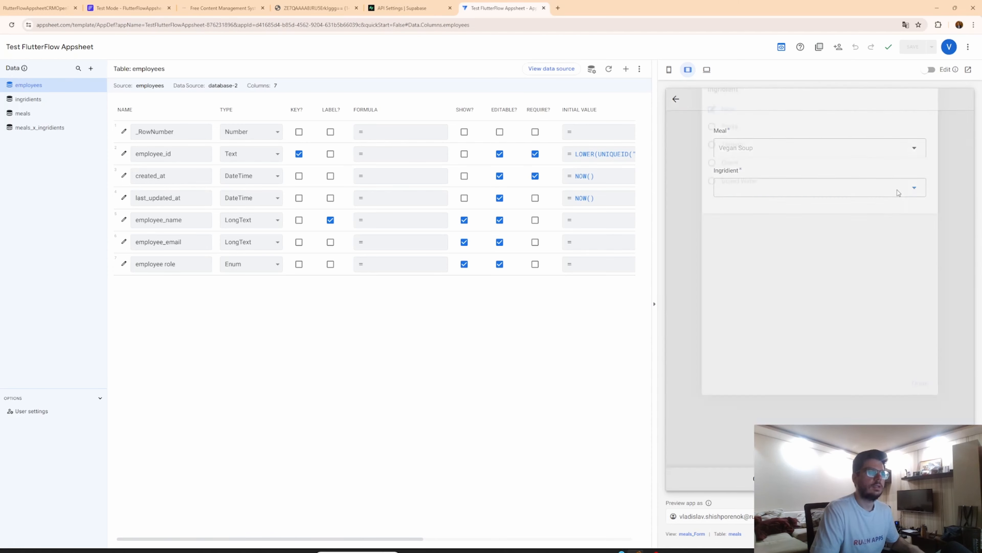
click(805, 148)
text(Po)
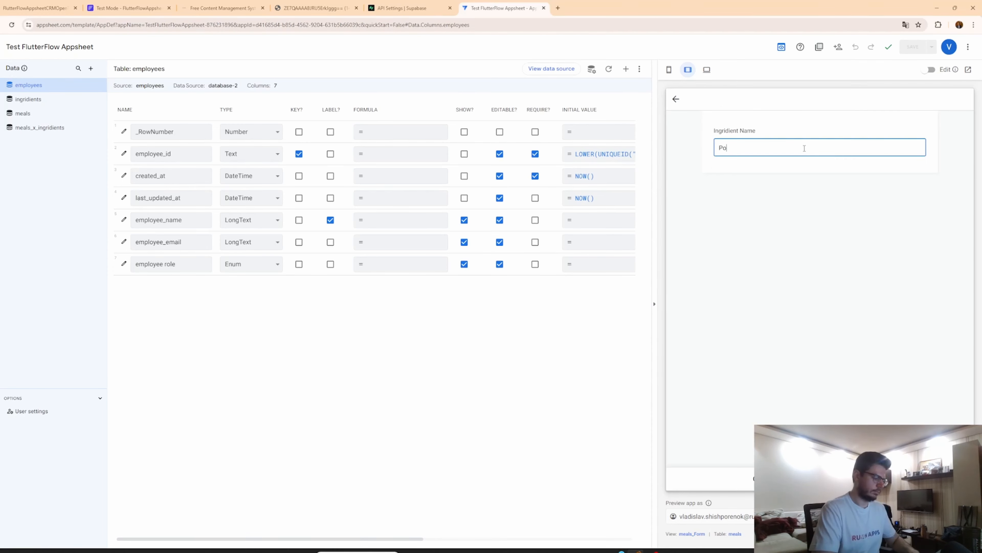
text(tato)
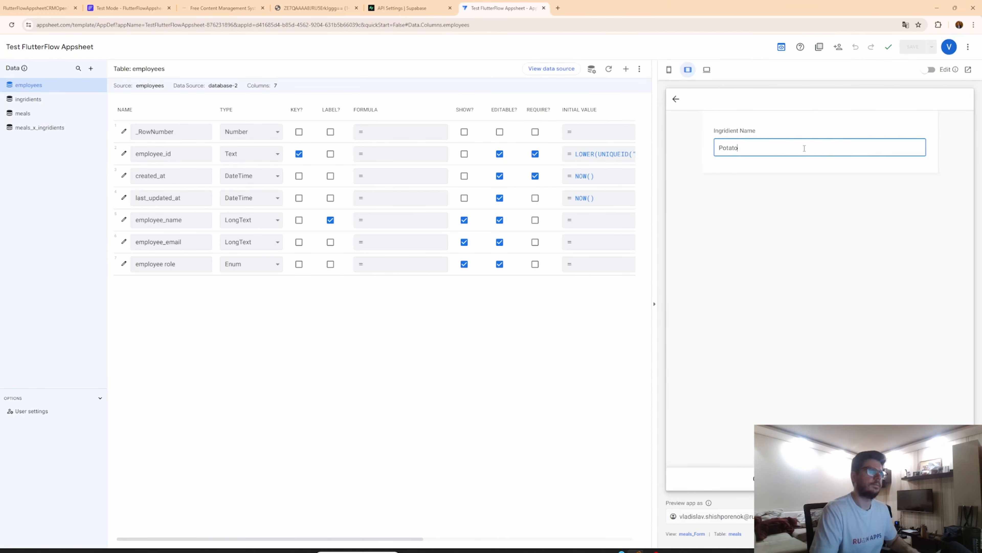
click(873, 479)
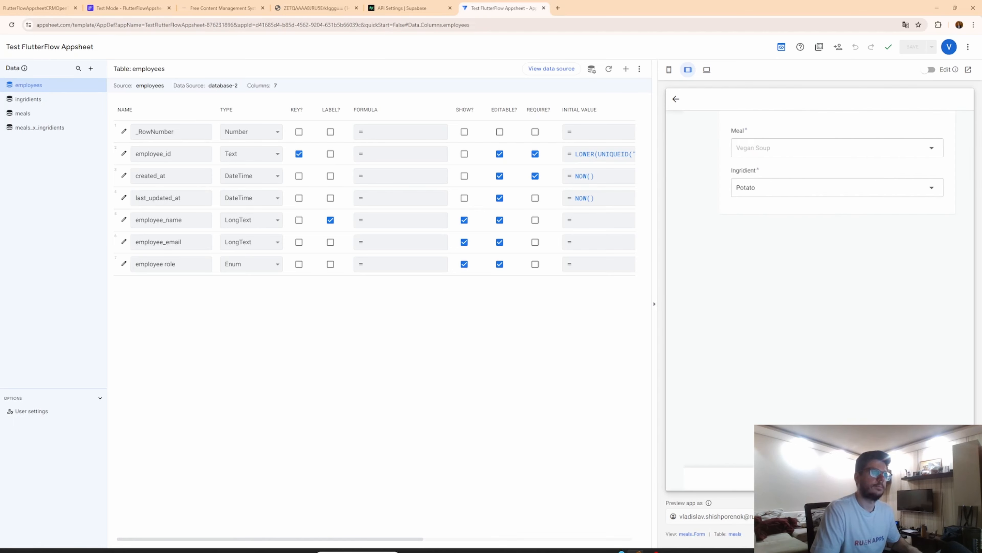
click(873, 479)
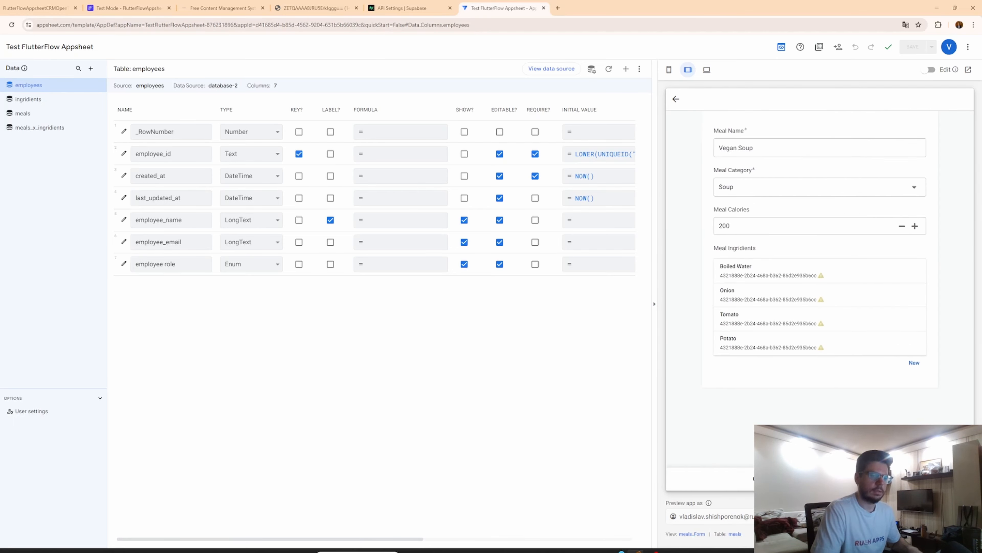
click(874, 479)
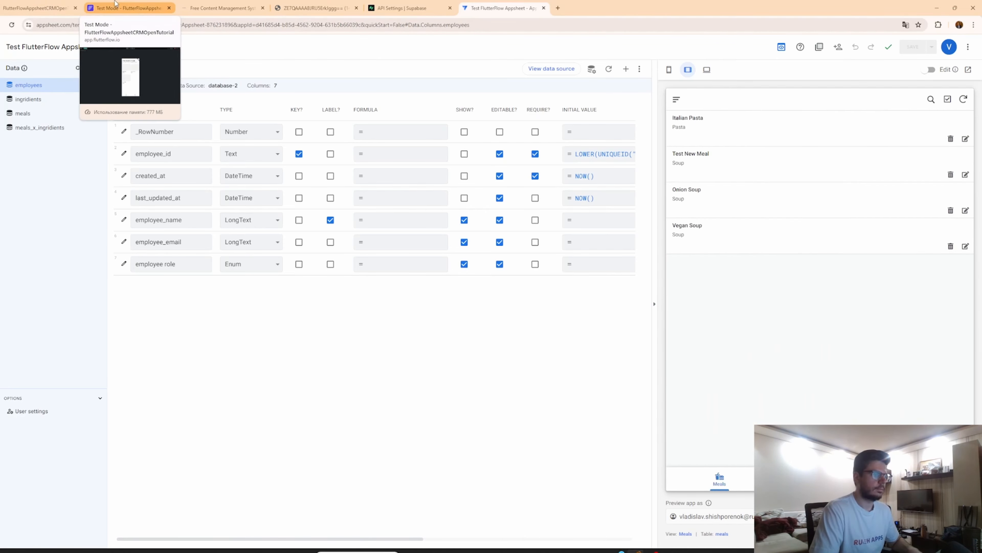
Refresh the meals list in the test app and open the Vegan Soup meal details.
click(119, 7)
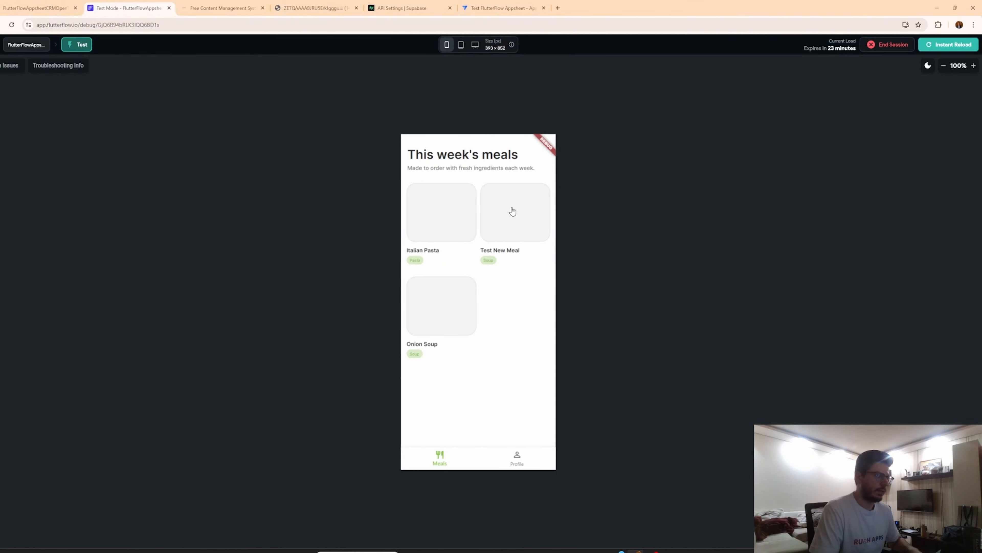
click(517, 457)
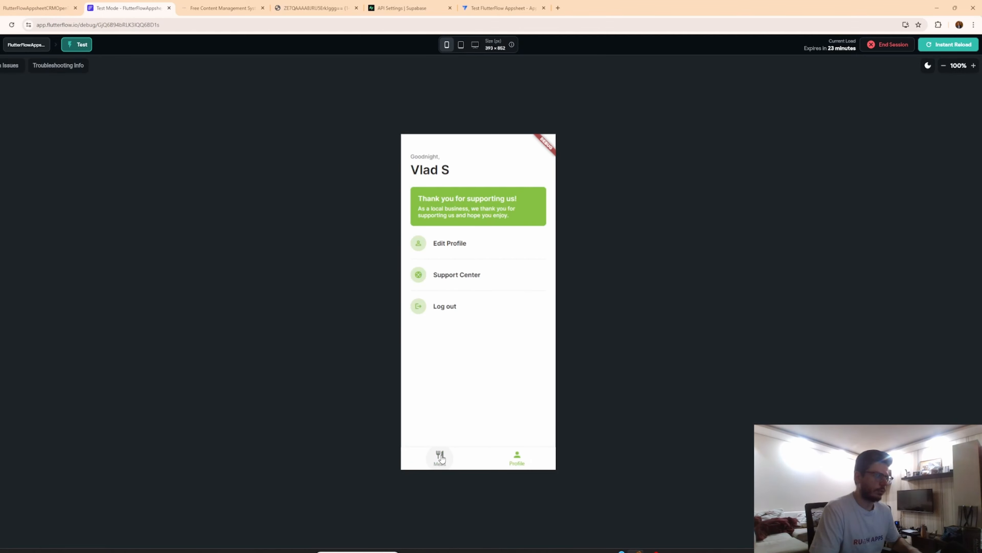
click(441, 459)
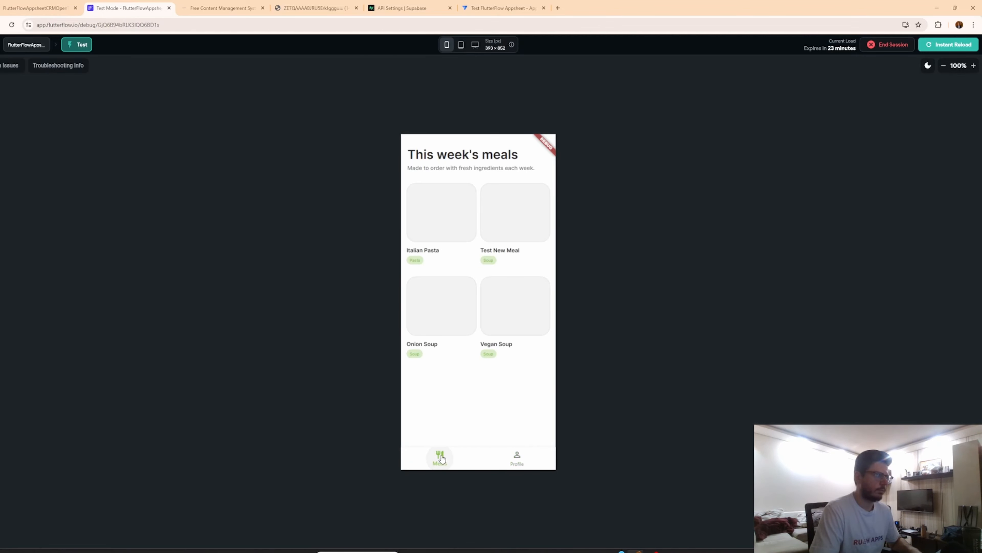
click(499, 313)
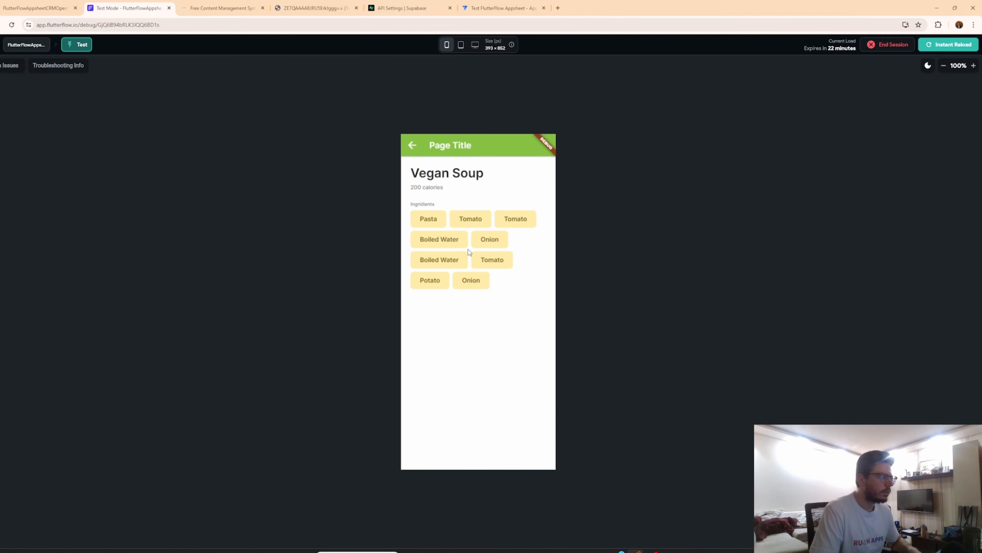
Filter the ingredients Wrap's meal_ingridients_view query so meal_id equals the mealId page parameter.
click(427, 6)
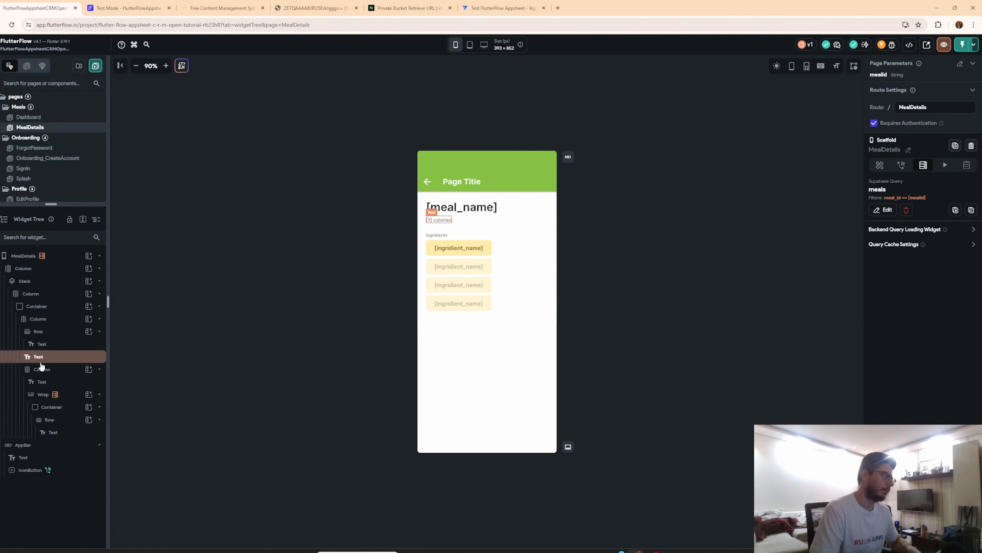
click(72, 396)
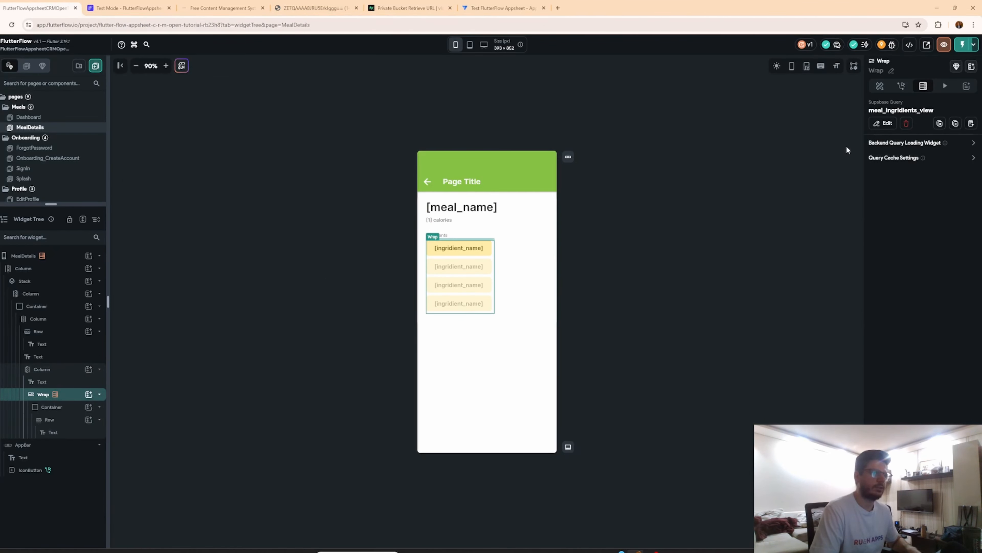
click(888, 123)
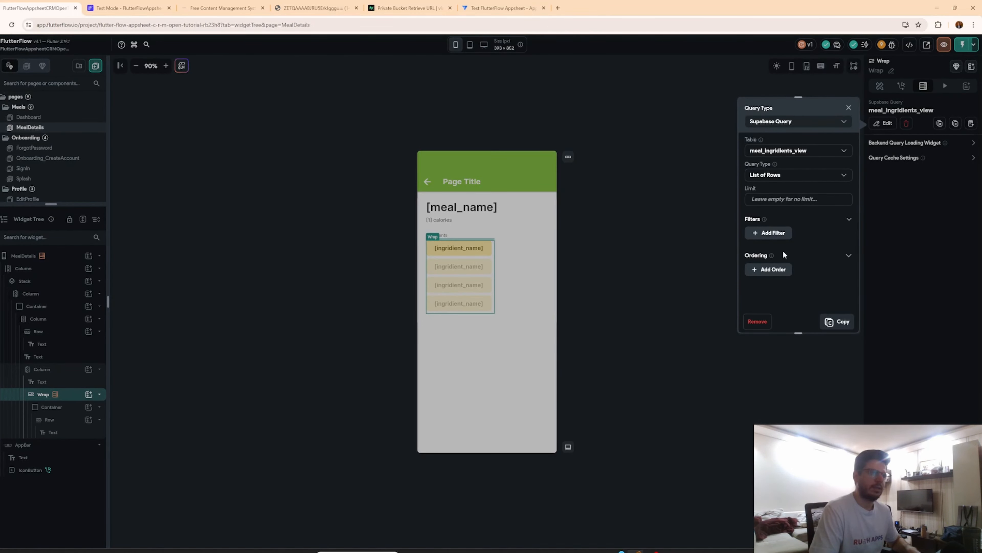
click(768, 232)
click(779, 267)
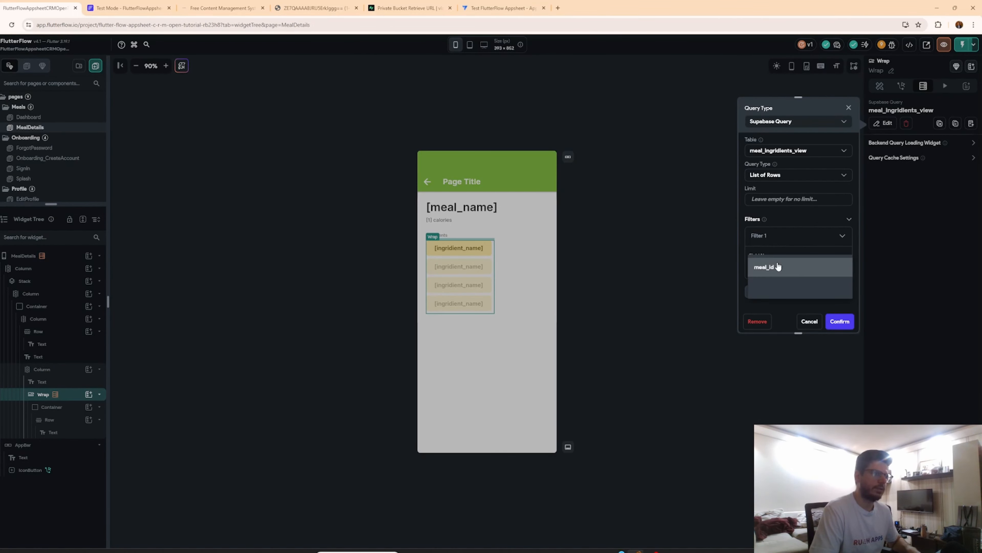
click(779, 267)
scroll(778, 267, down, 1)
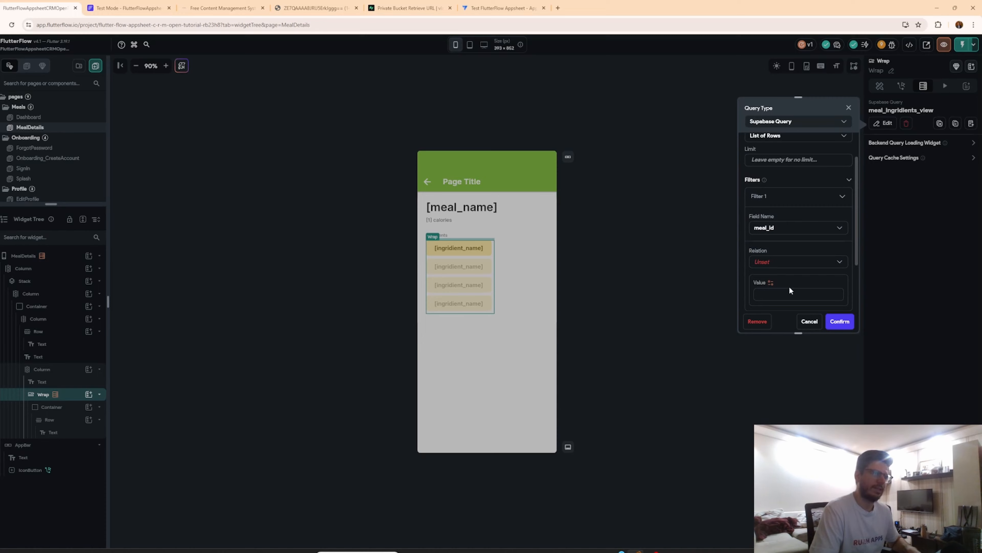
click(778, 266)
click(773, 261)
click(771, 283)
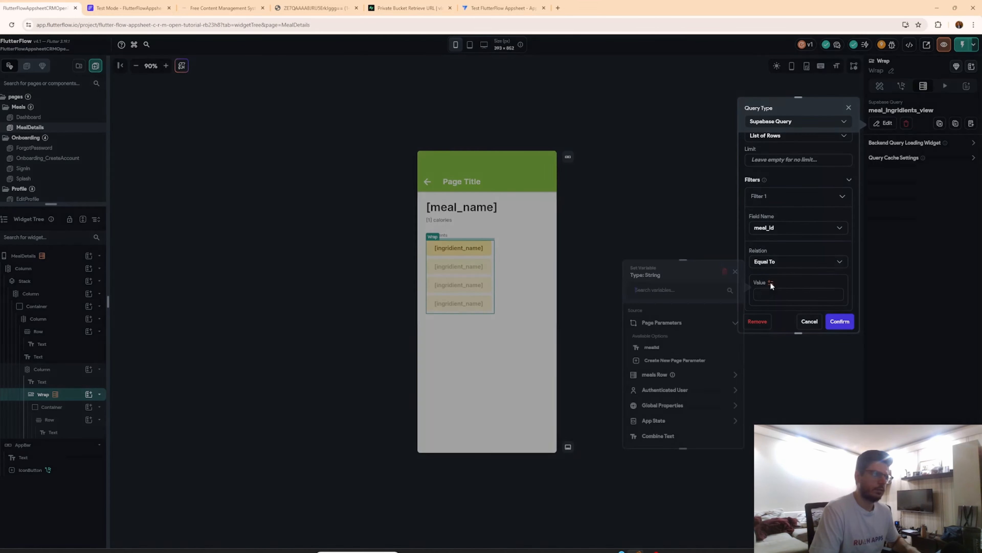
click(650, 347)
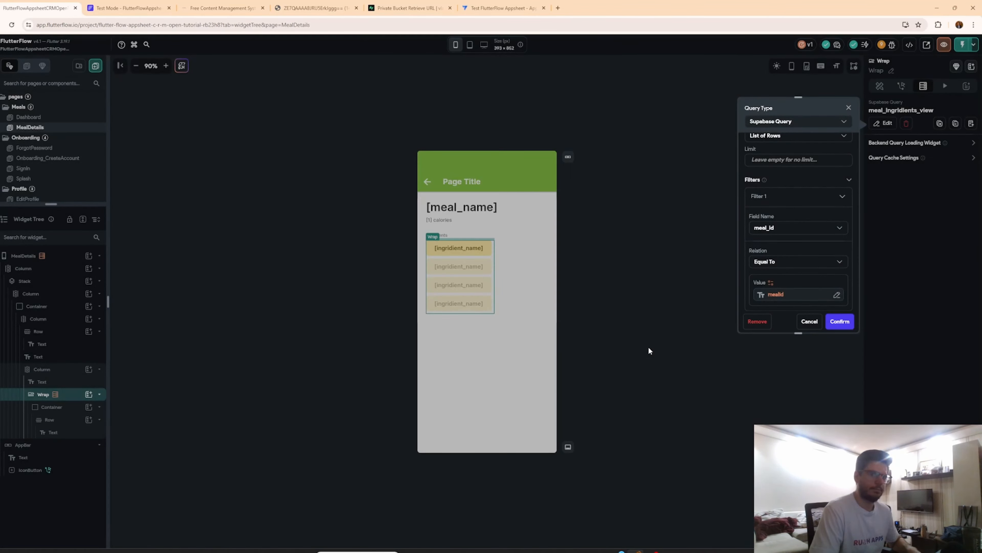
click(840, 321)
Switch to the Test Mode tab and instant-reload the app.
key(ctrl+Tab)
click(928, 49)
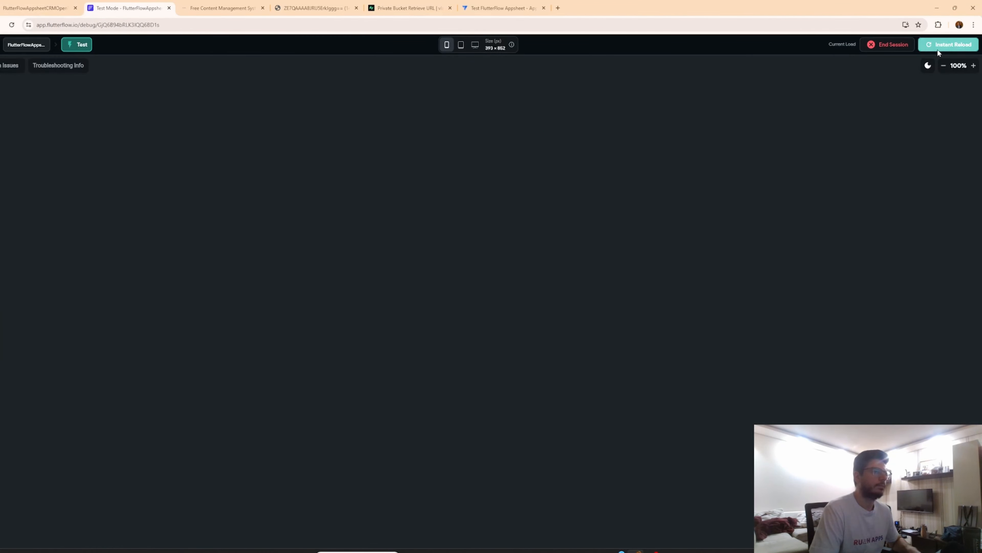